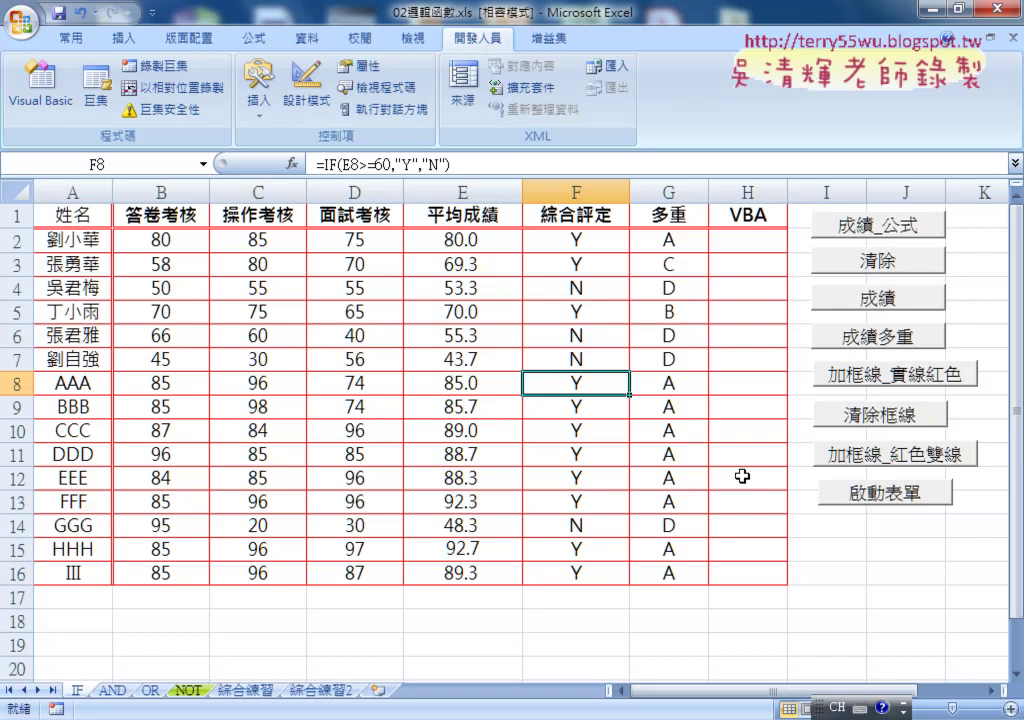
Open and close the 成績系統 grade-entry form, then look over the cells in row 17
click(903, 497)
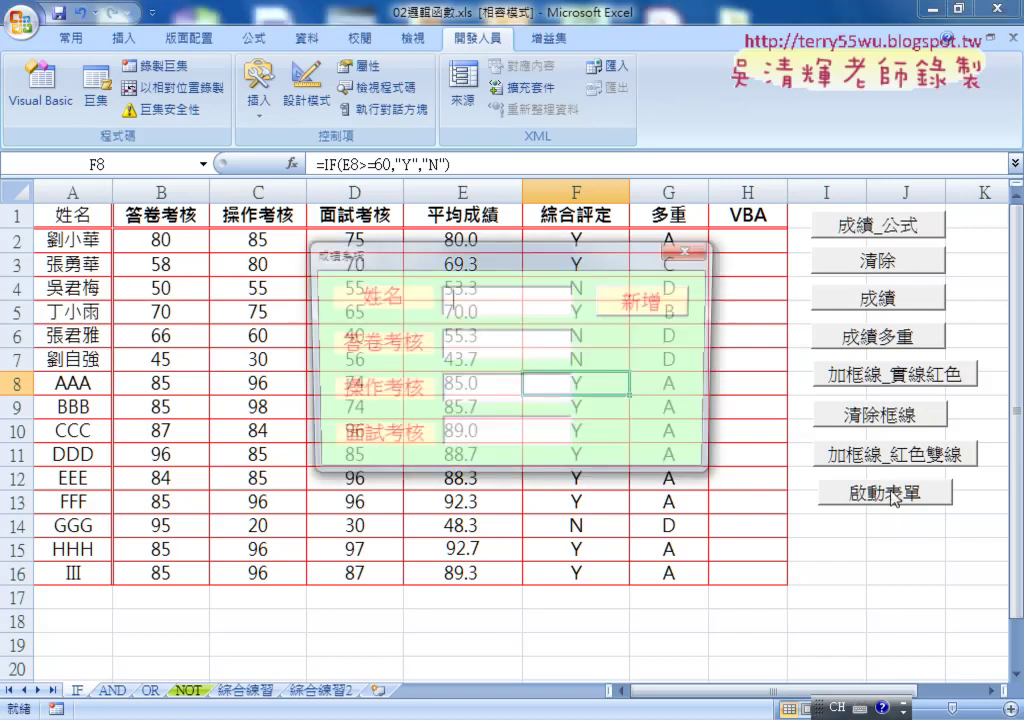
click(690, 253)
drag(103, 596, 672, 605)
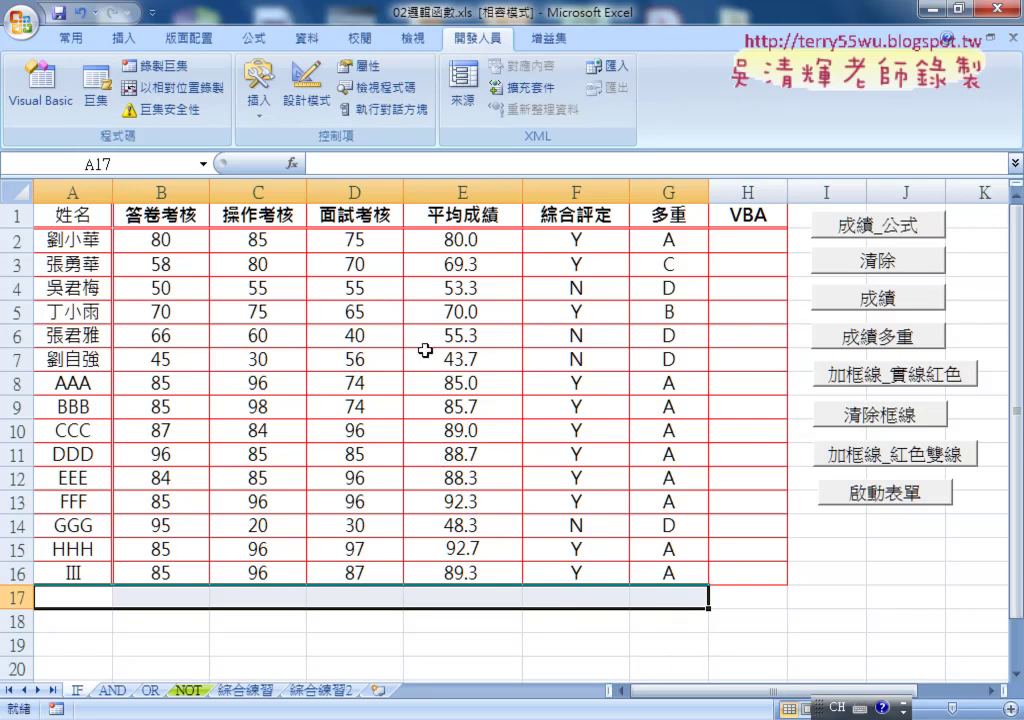
click(290, 402)
click(53, 600)
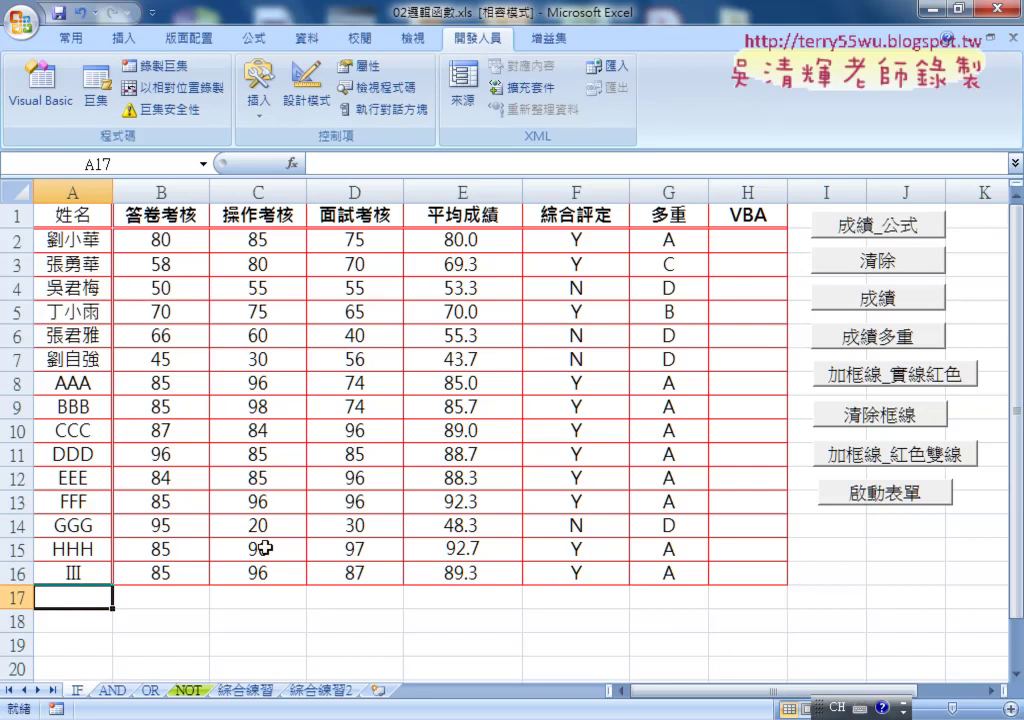
click(75, 573)
click(82, 598)
Protect the IF sheet with 保護工作表, entering the sheet password twice
click(264, 482)
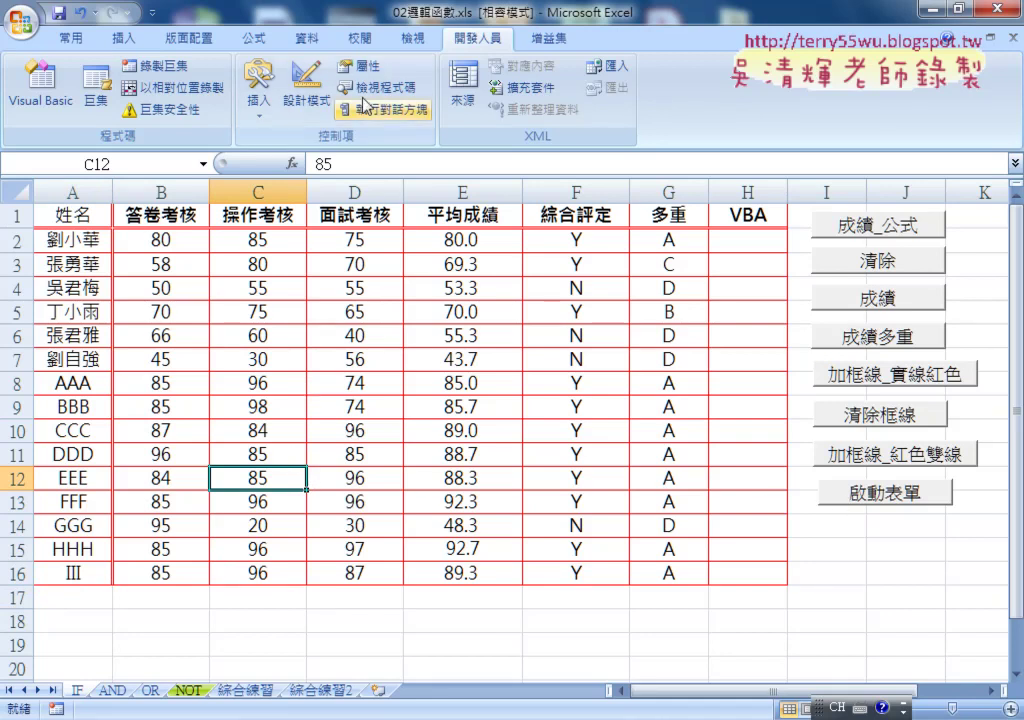
click(360, 40)
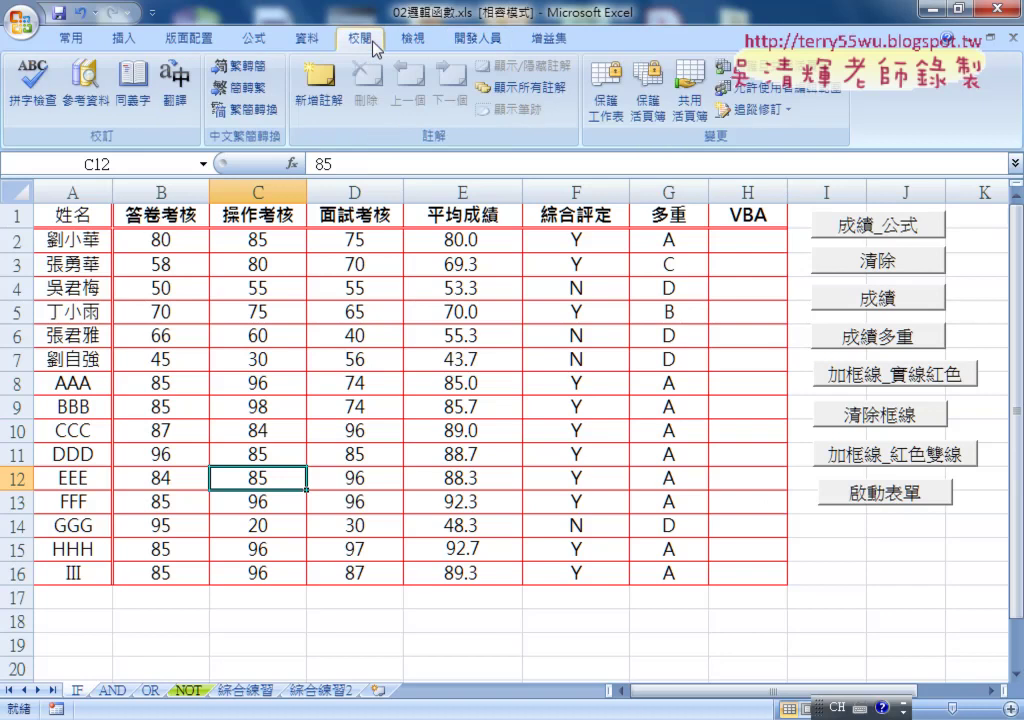
click(606, 116)
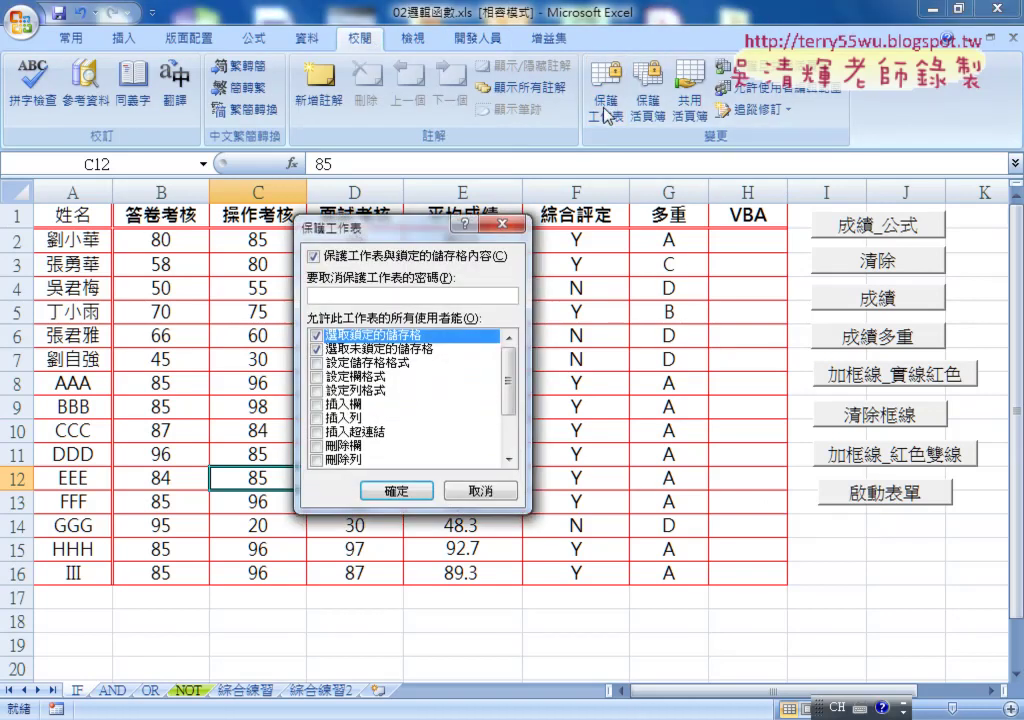
drag(593, 257, 490, 155)
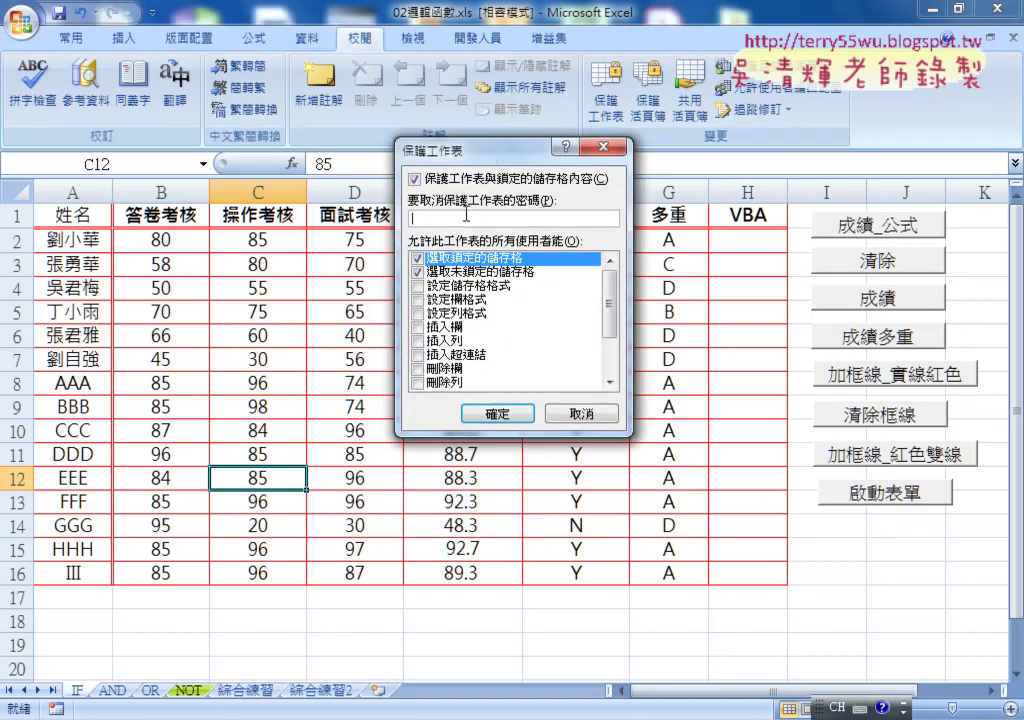
key(Return)
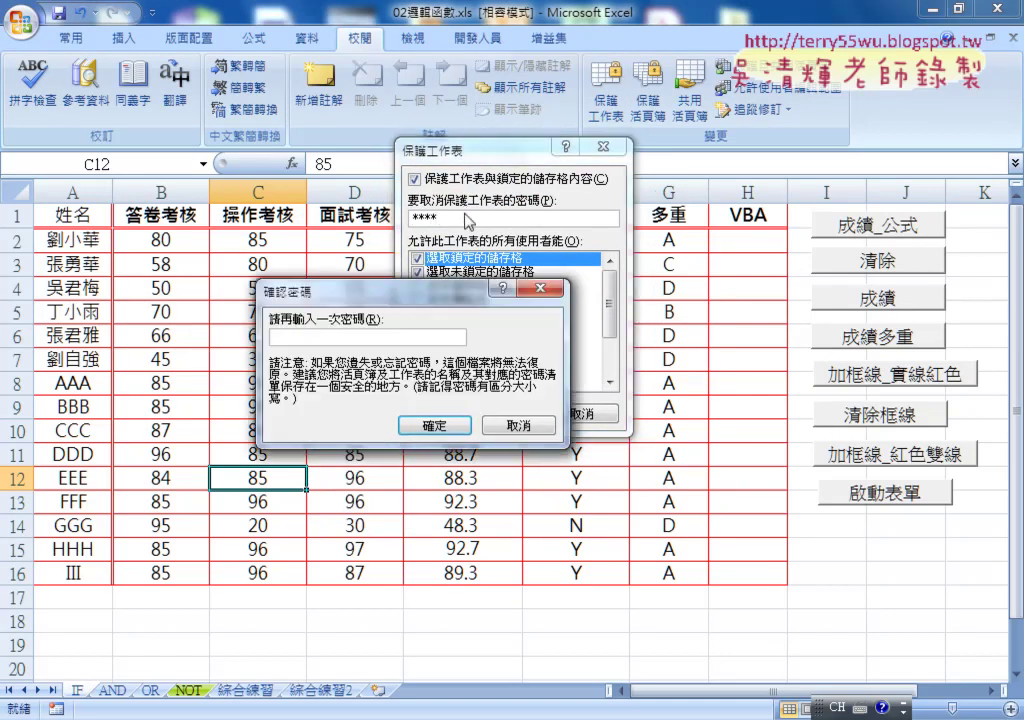
key(Return)
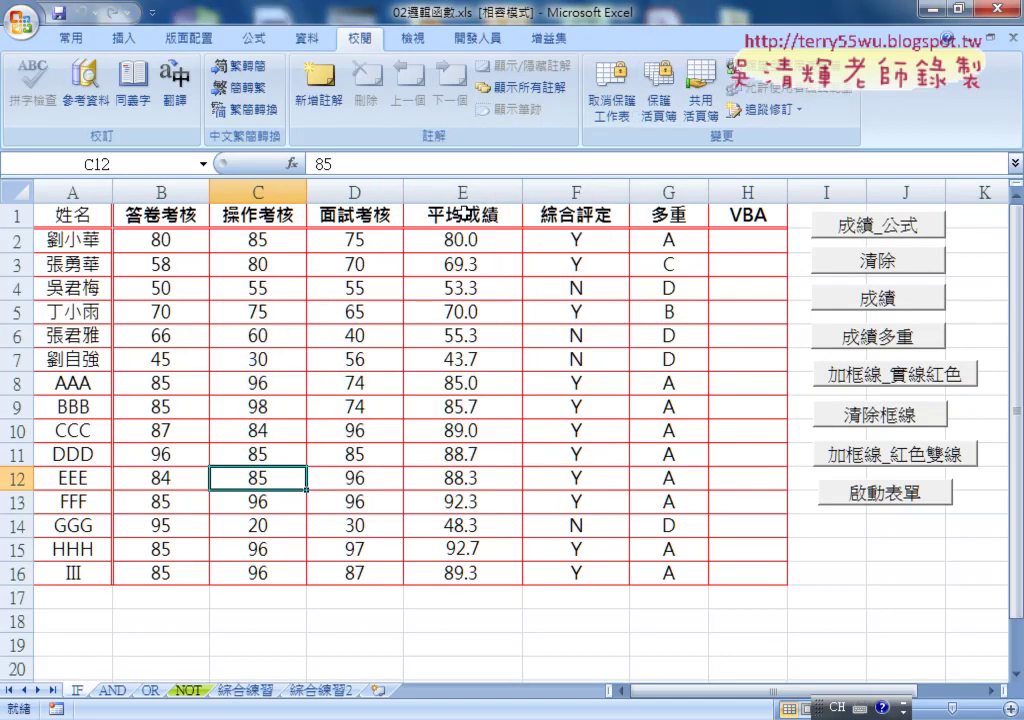
click(258, 571)
Confirm that C16 refuses edits, dismiss the protection warning, and launch the 成績系統 form
double_click(266, 571)
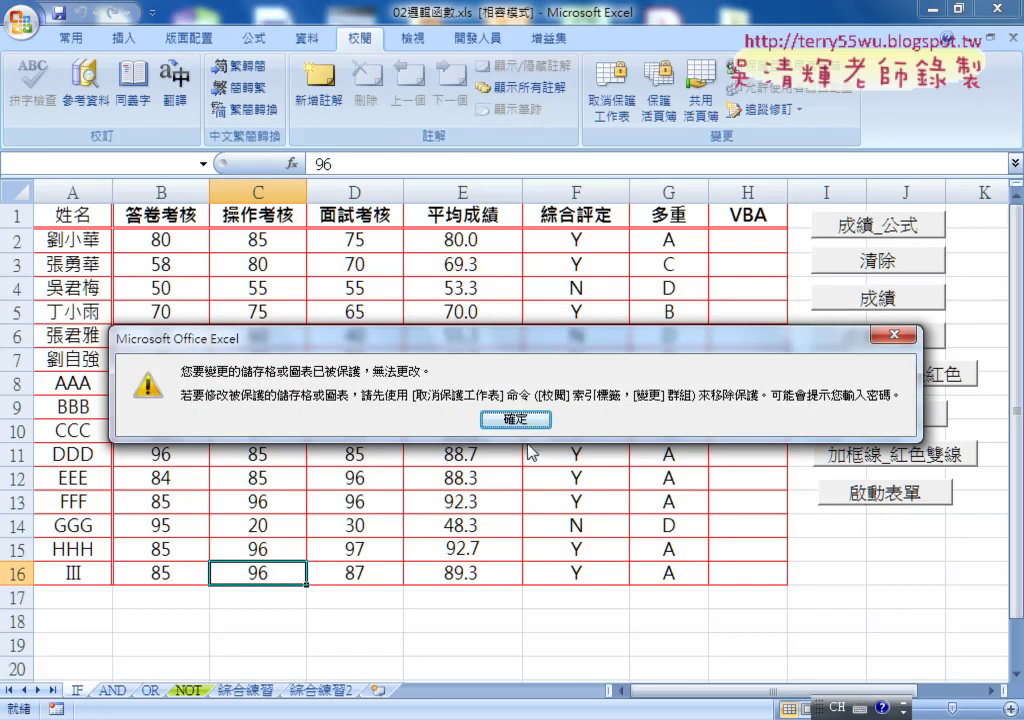
click(490, 419)
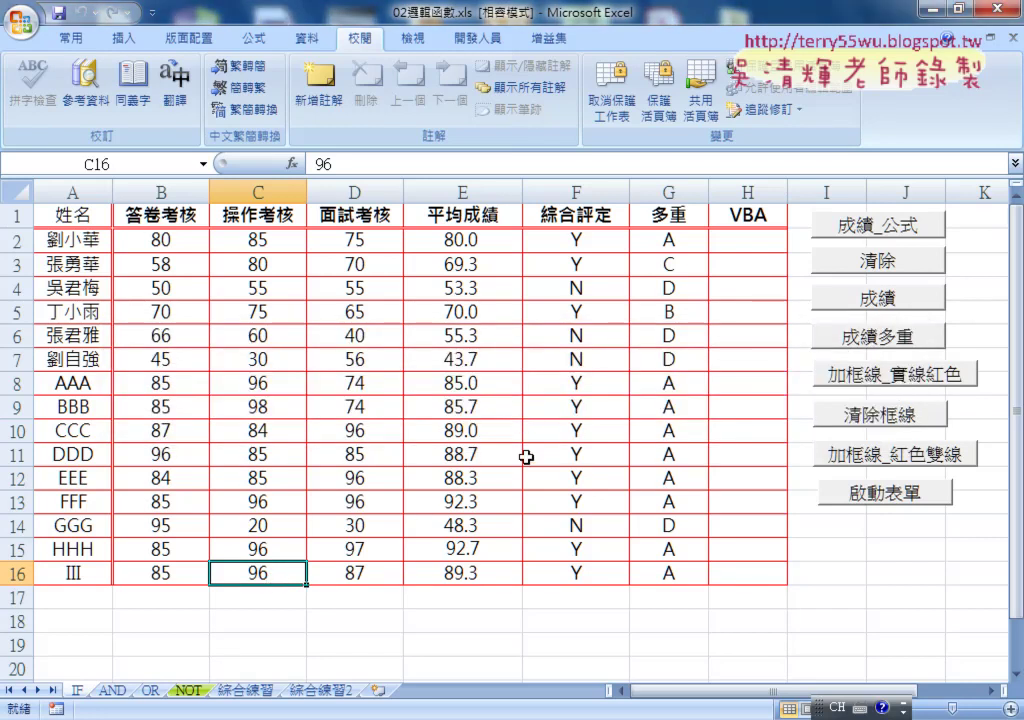
click(885, 494)
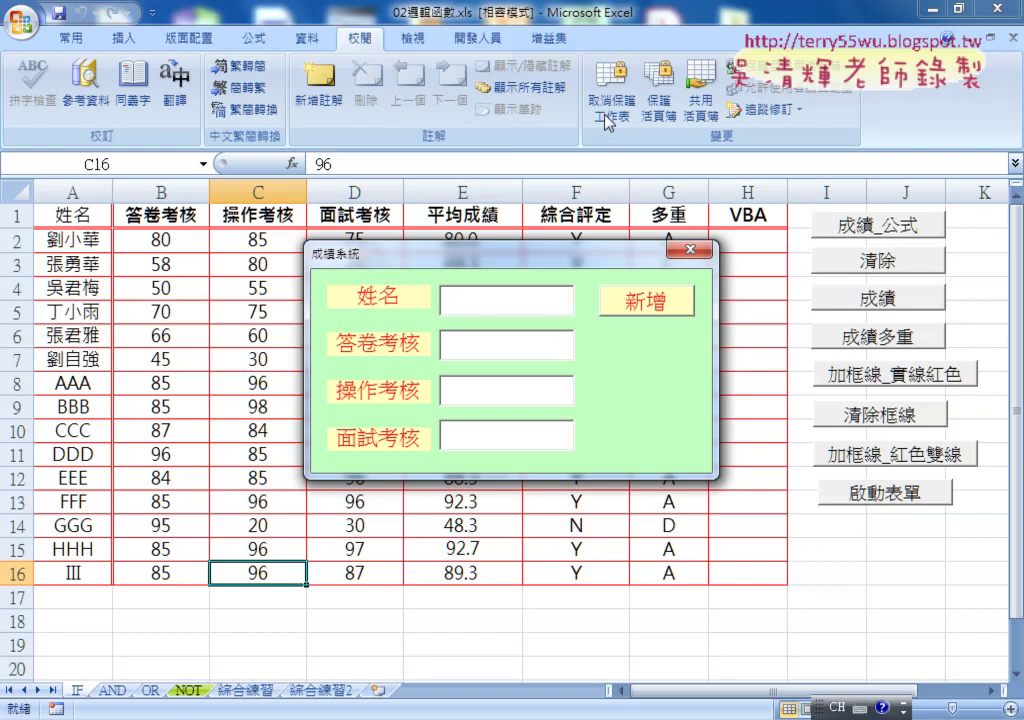
drag(576, 252, 613, 195)
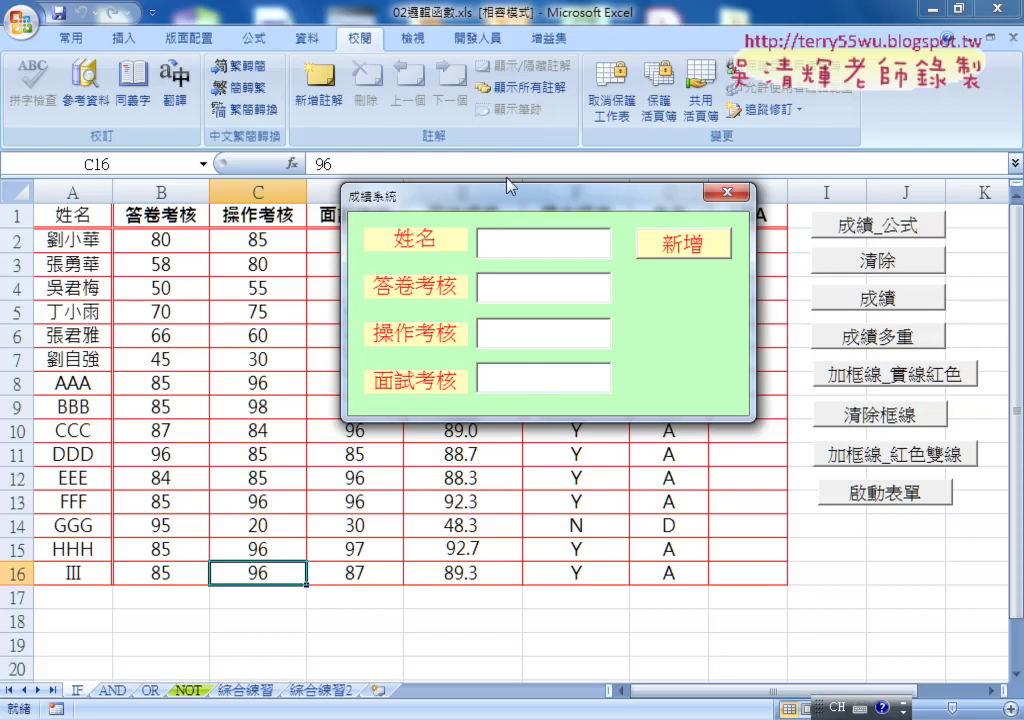
drag(537, 198, 428, 240)
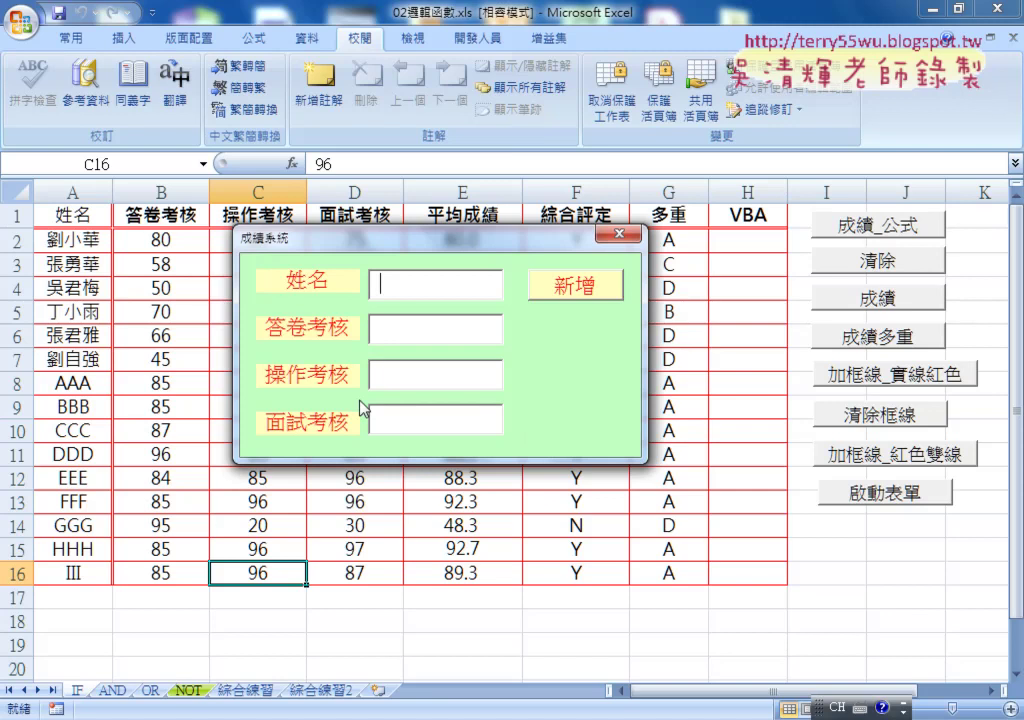
drag(385, 237, 442, 249)
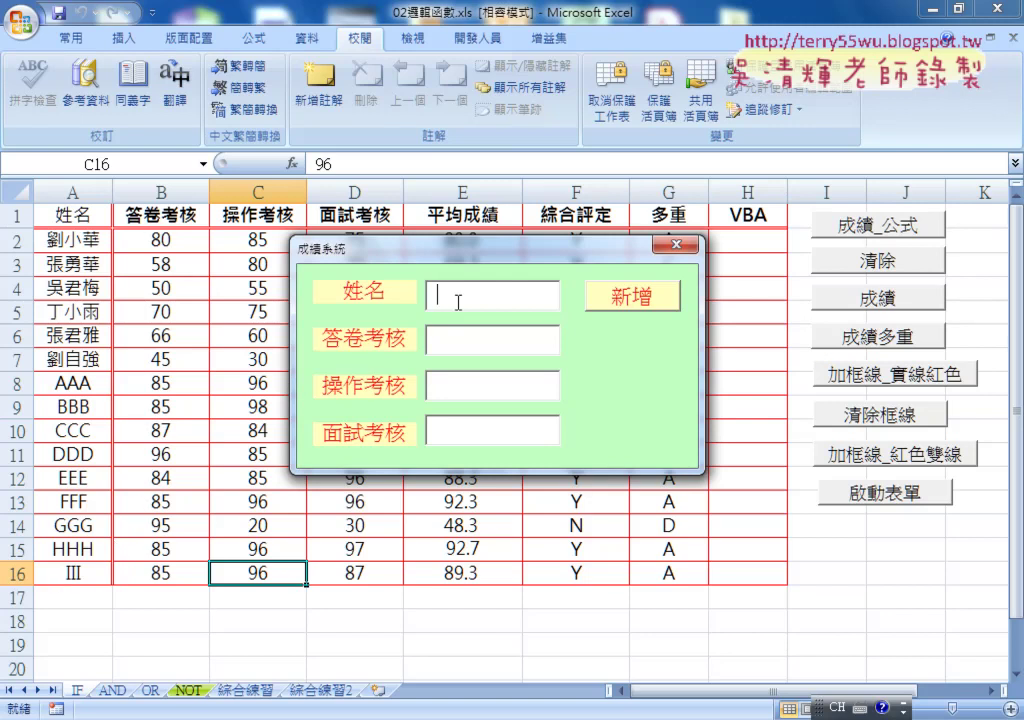
Enter student JJJ with scores 52, 63 and 54 in the form and submit
text(JJJ)
key(Tab)
text(52)
key(Tab)
text(63)
key(Tab)
text(54)
key(Return)
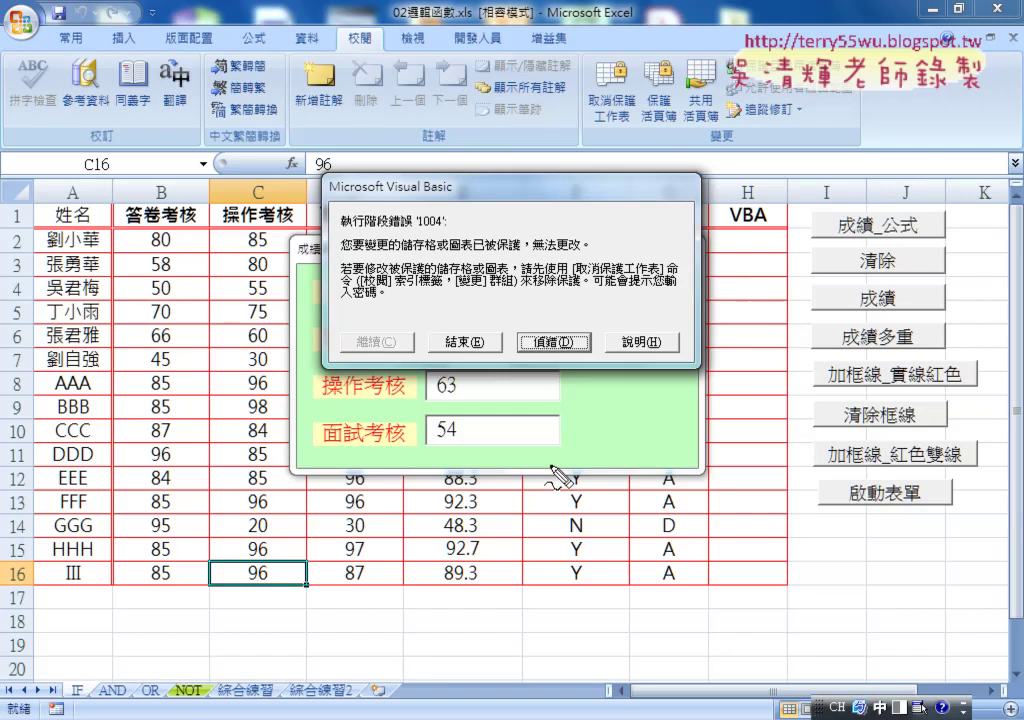
End the macro from the run-time error 1004 dialog, which closes the grade form
drag(636, 138, 630, 58)
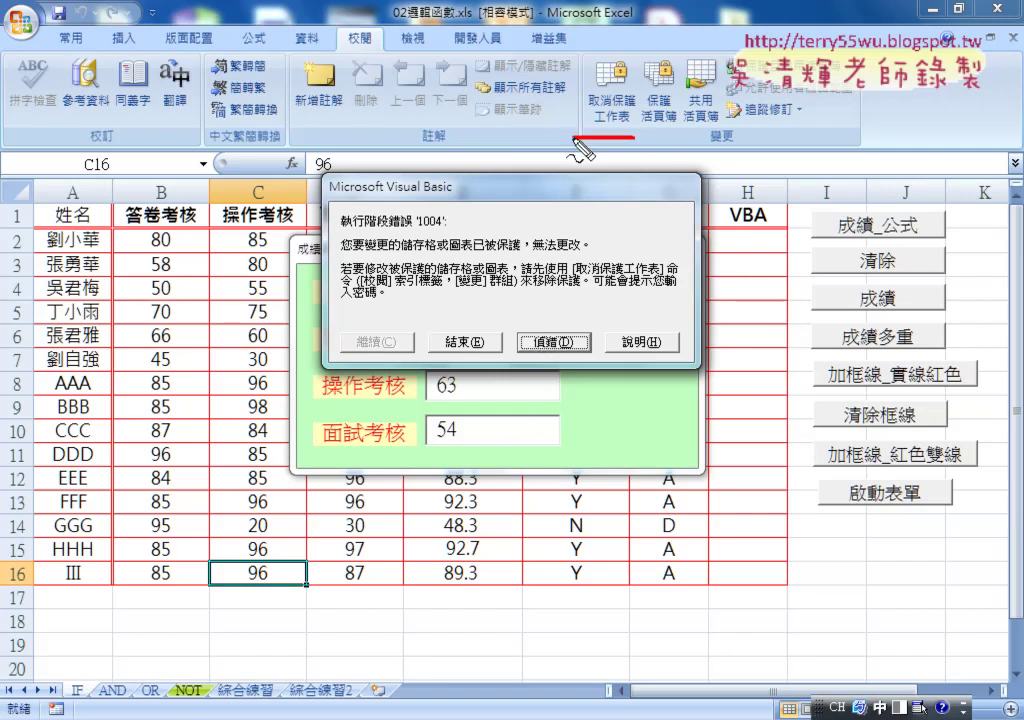
mouse_move(522, 224)
mouse_down()
mouse_move(597, 142)
mouse_move(596, 163)
mouse_up()
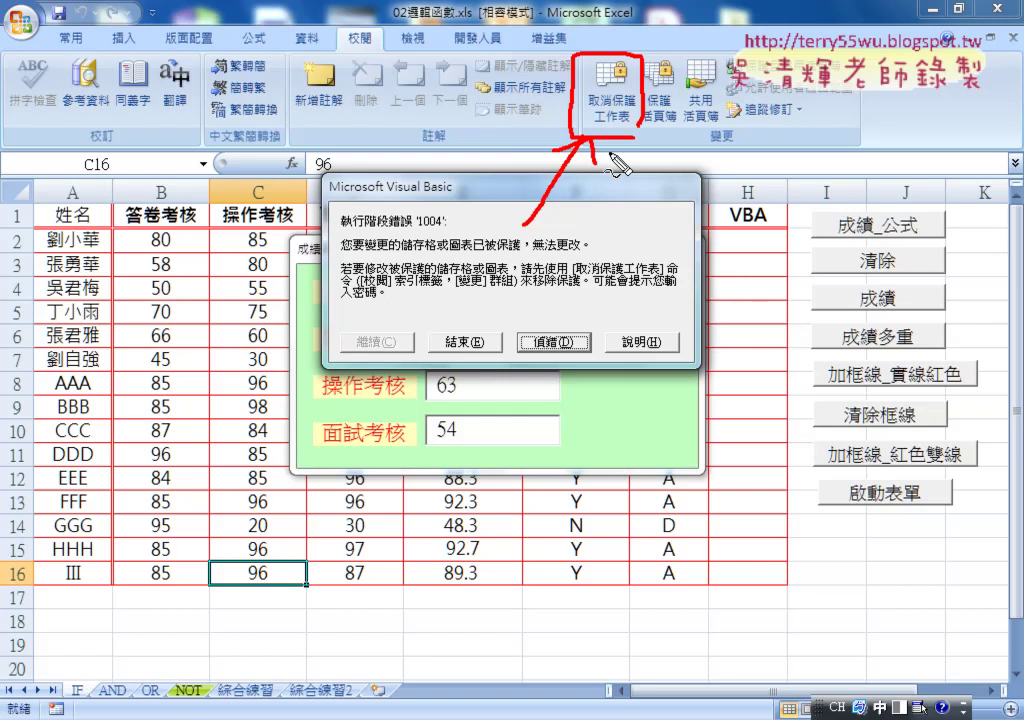
key(Escape)
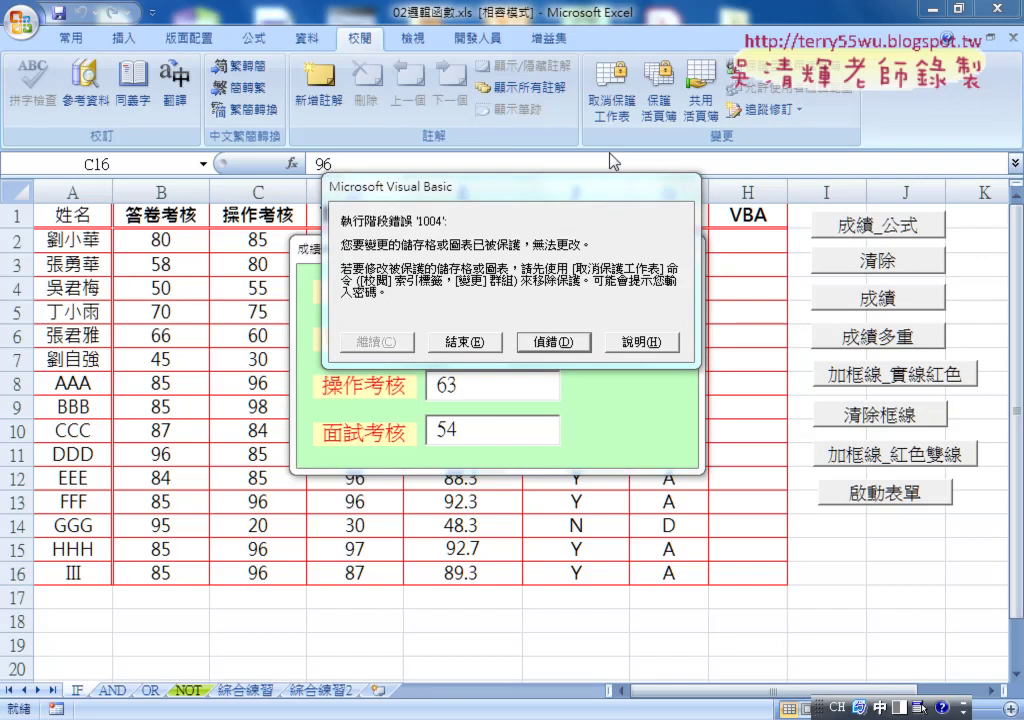
click(466, 342)
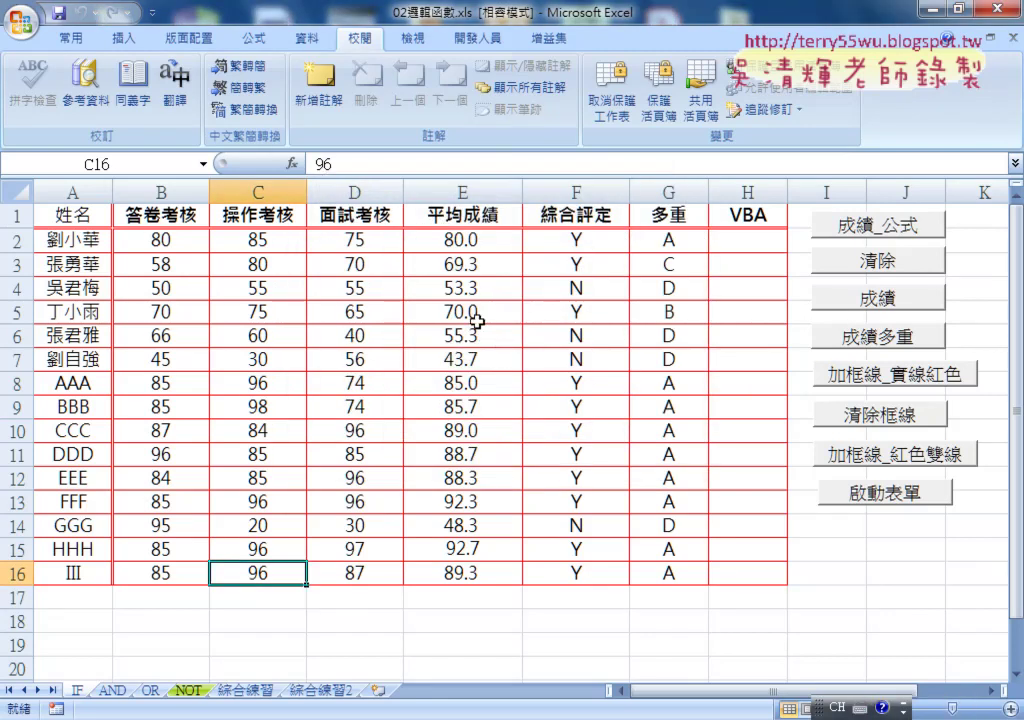
Open the add button's CommandButton1_Click code in UserForm1 in the VBA editor
click(466, 44)
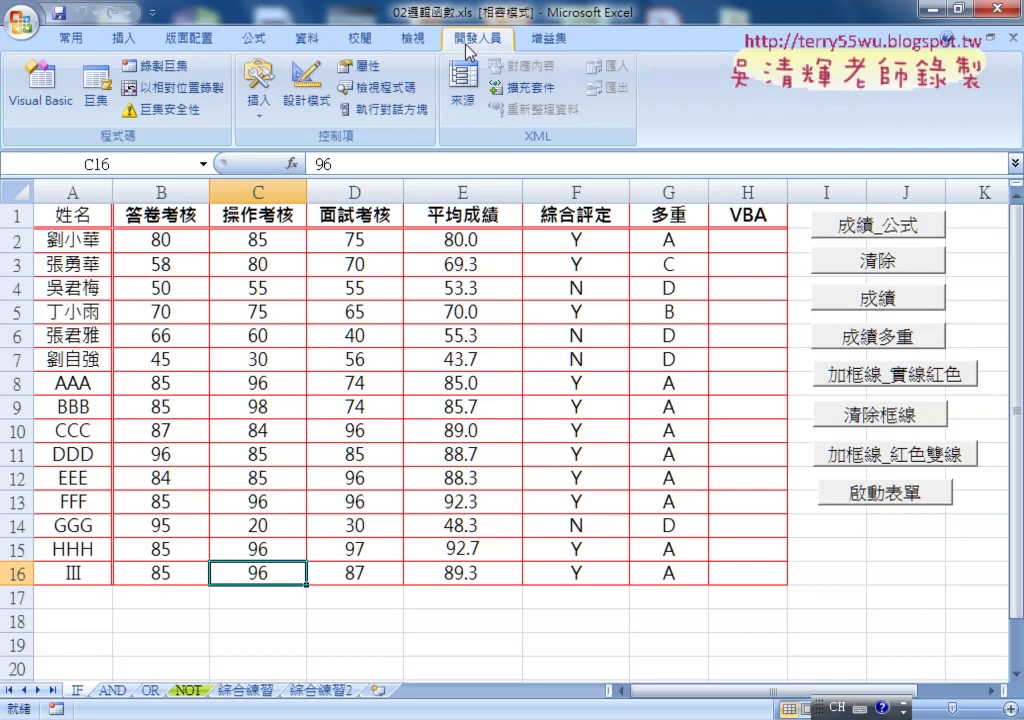
click(61, 112)
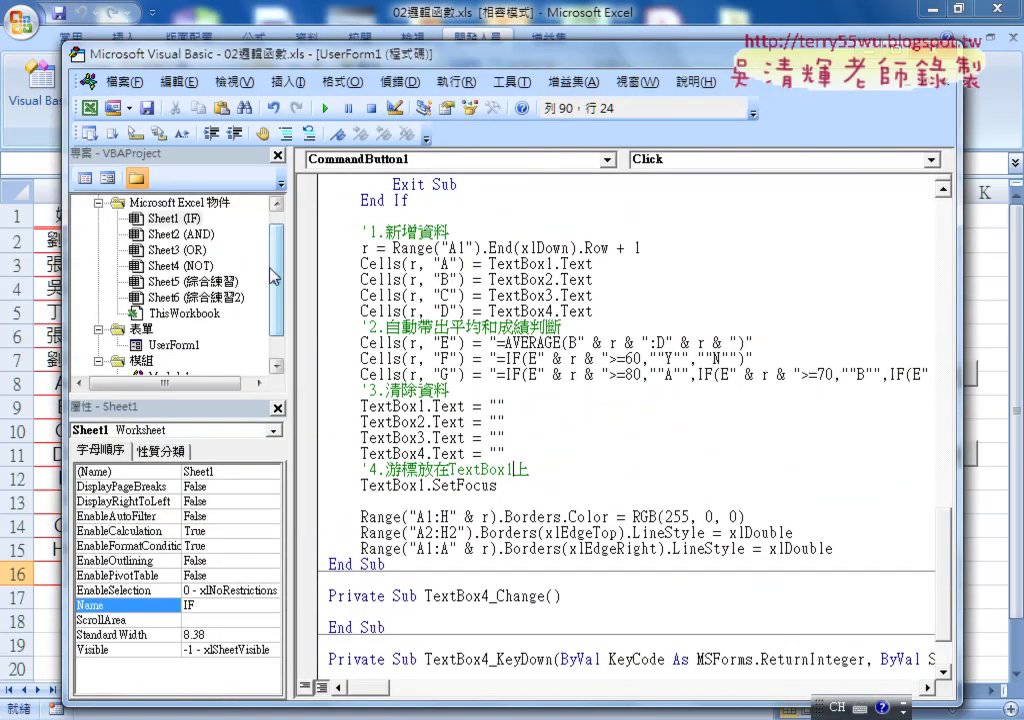
drag(271, 277, 271, 295)
double_click(174, 313)
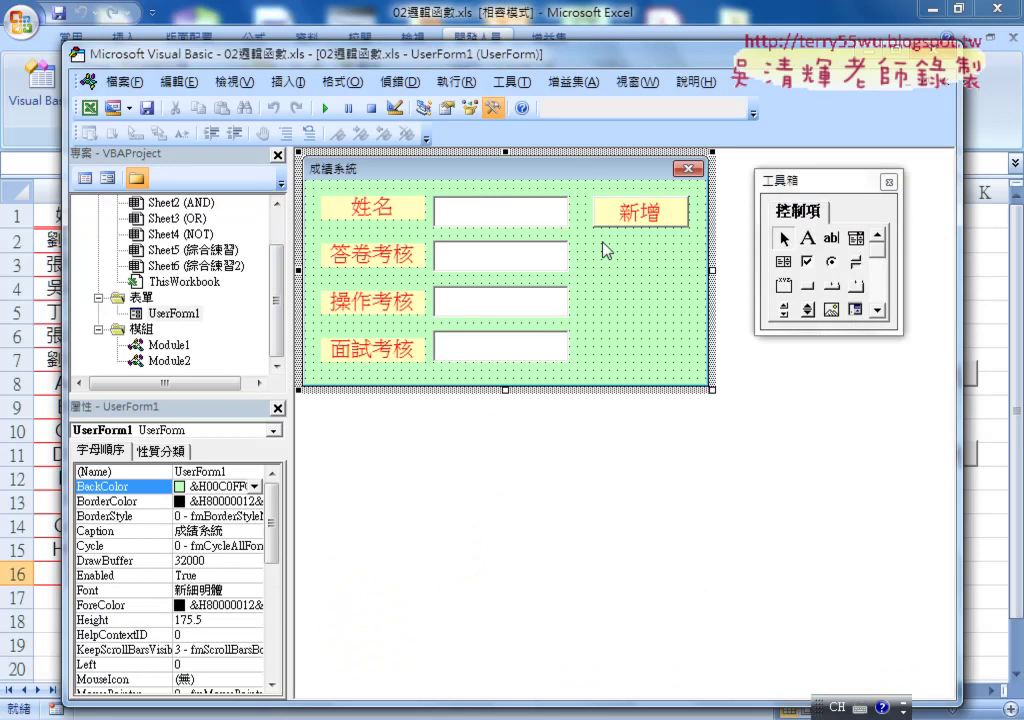
click(640, 213)
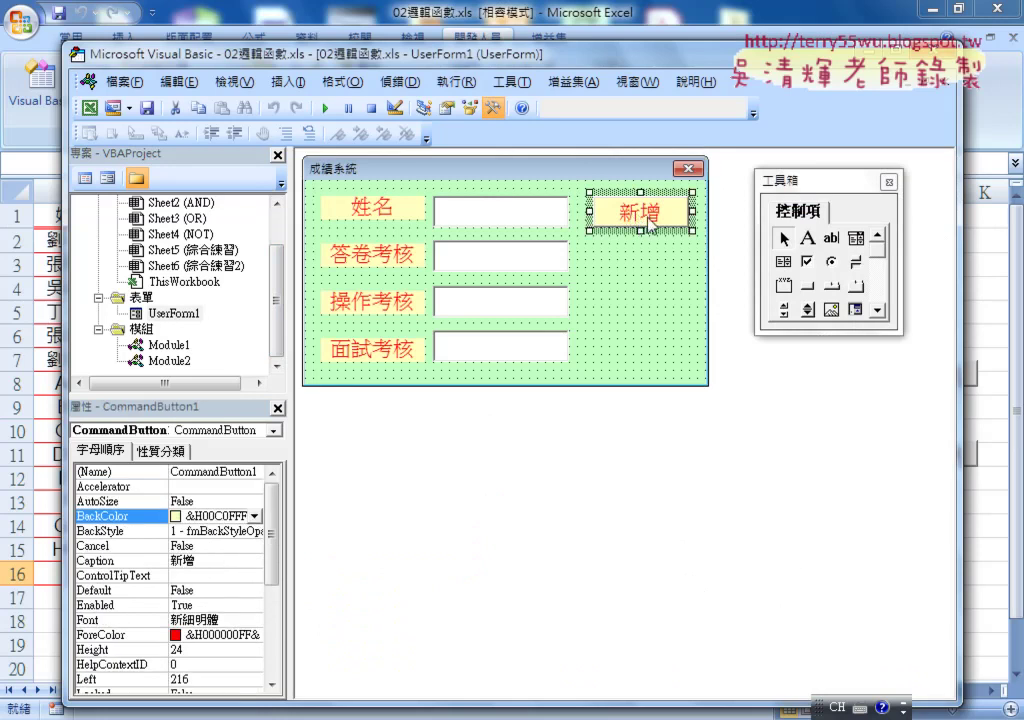
double_click(645, 219)
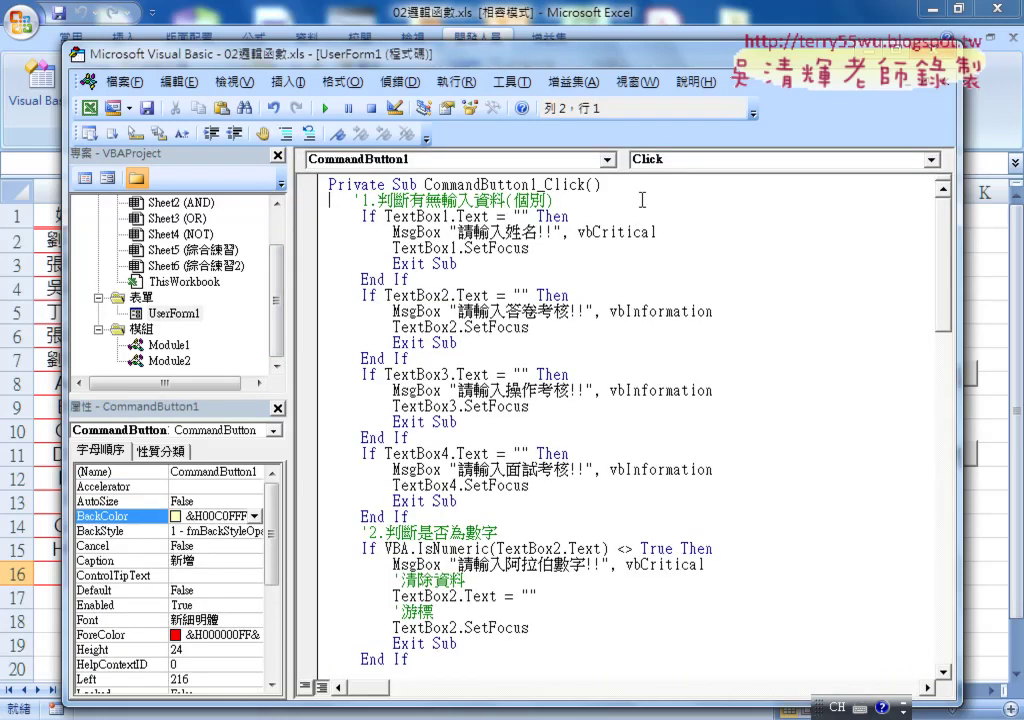
drag(603, 184, 338, 186)
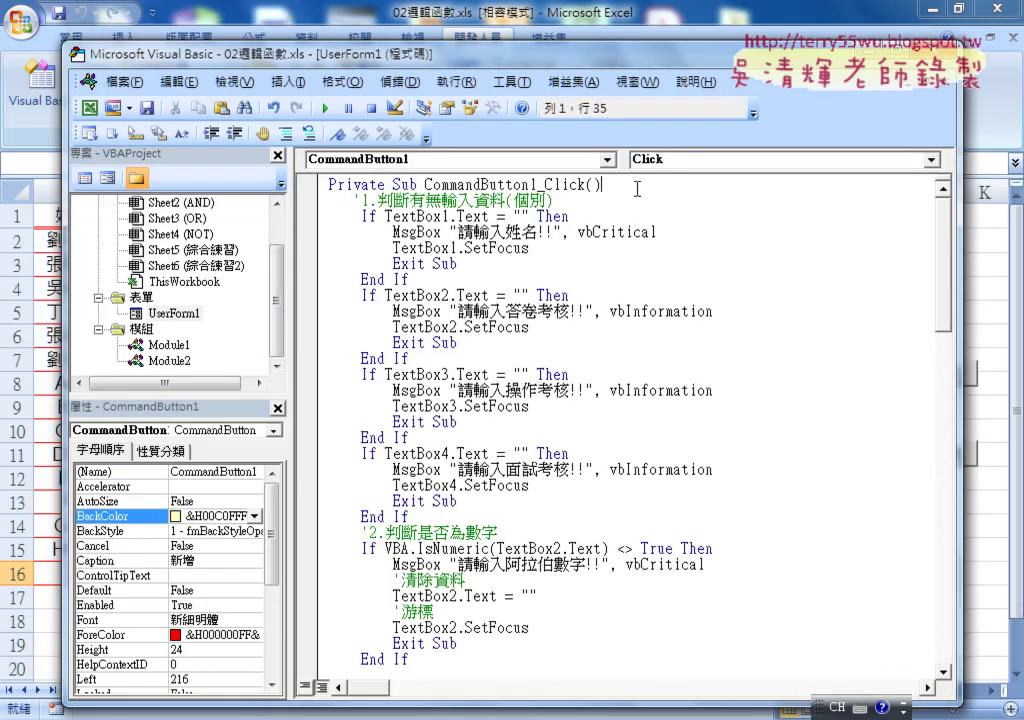
click(598, 186)
Check the Review protection options, then add an indented blank line below the Sub header
drag(570, 45, 570, 152)
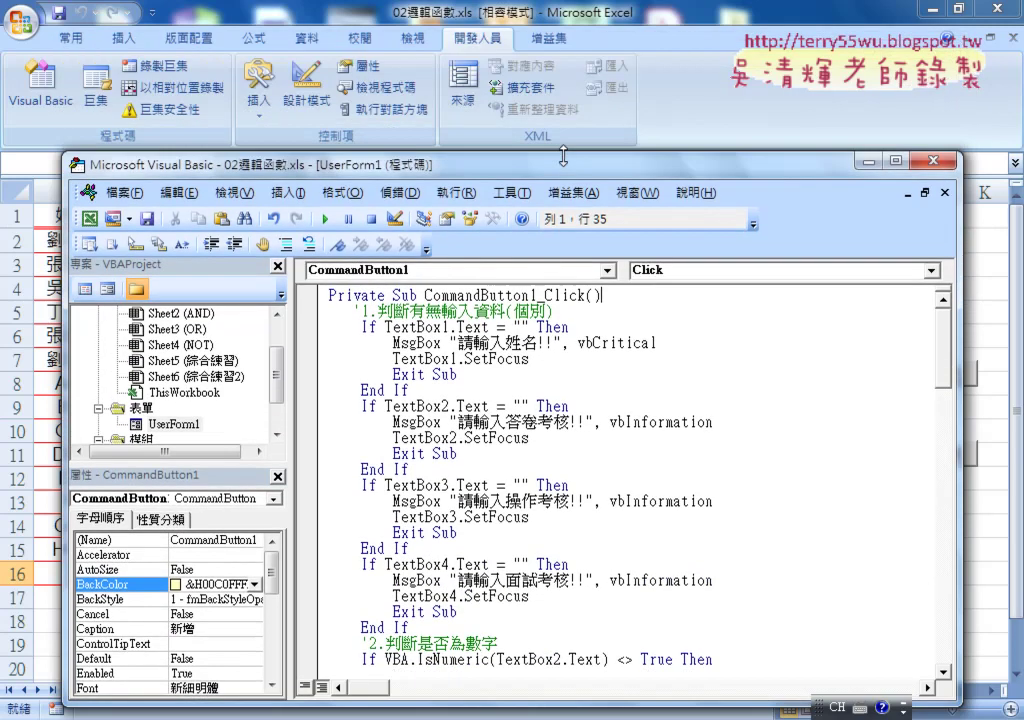
click(358, 40)
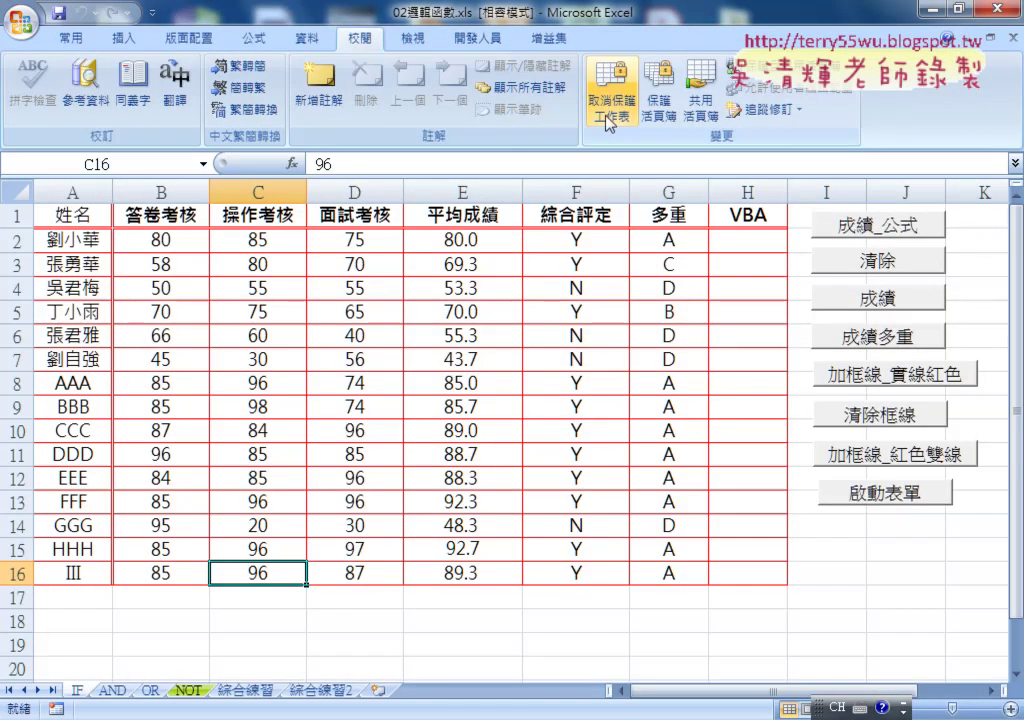
click(470, 40)
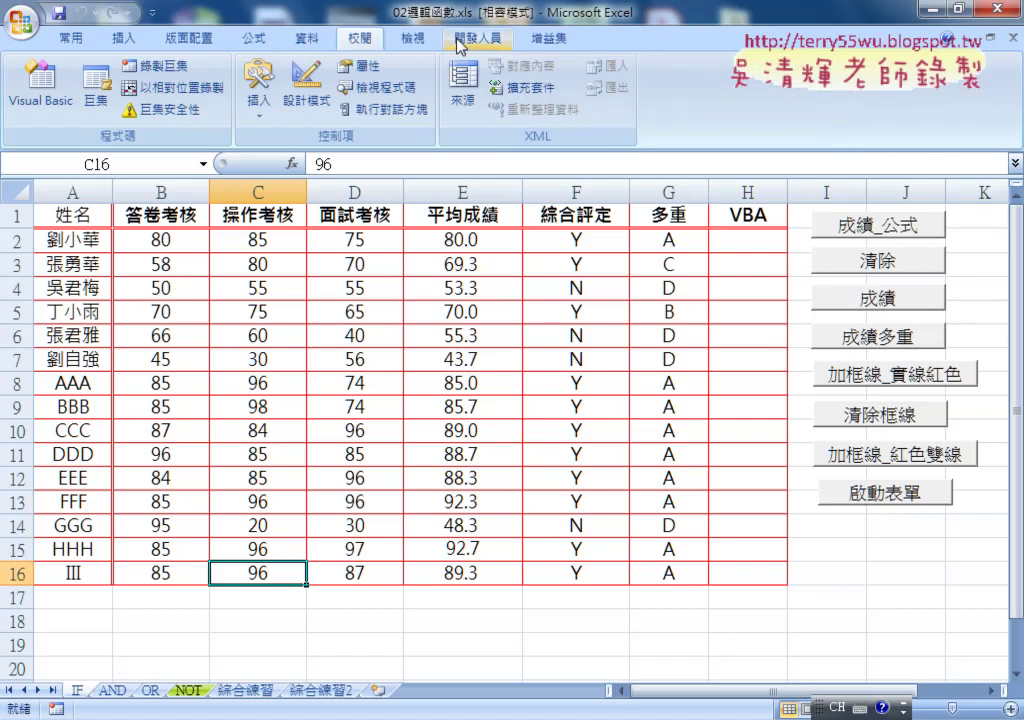
click(40, 88)
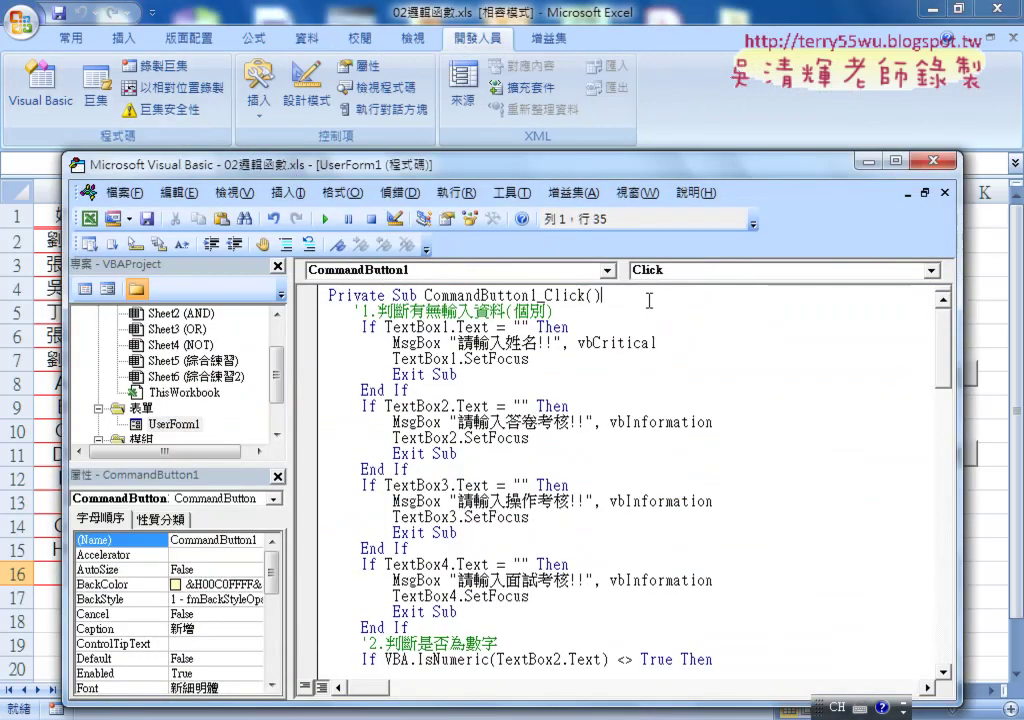
key(Return)
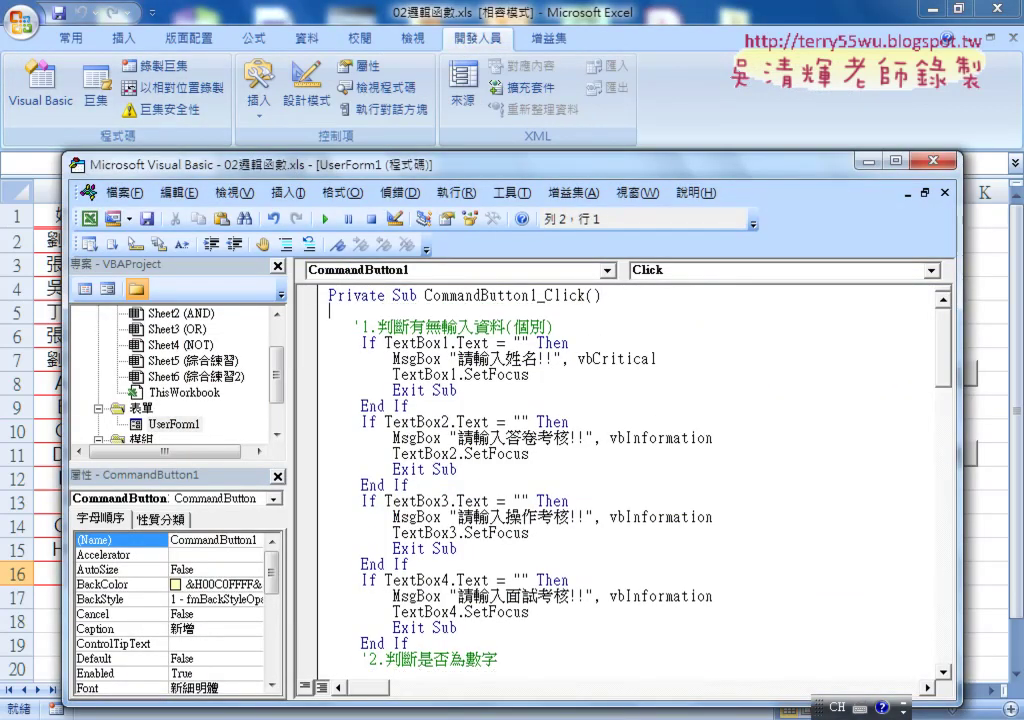
key(Tab)
drag(508, 175, 588, 150)
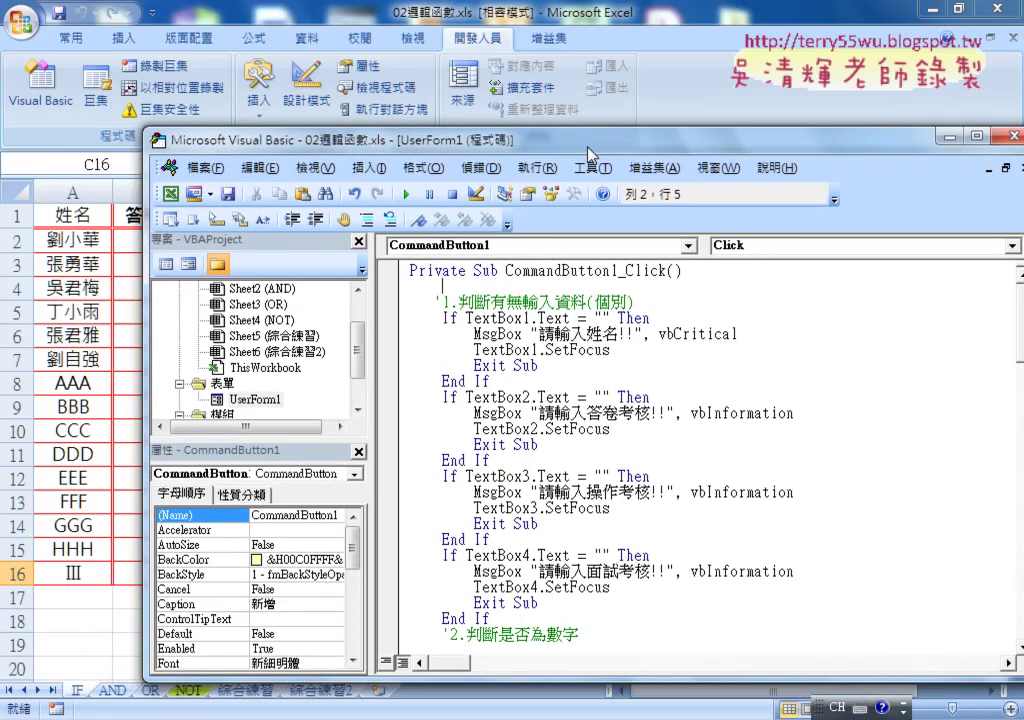
Type ActiveSheet.Unprotect with the sheet password as the procedure's first statement
text(ac)
text(tive)
text(sheet)
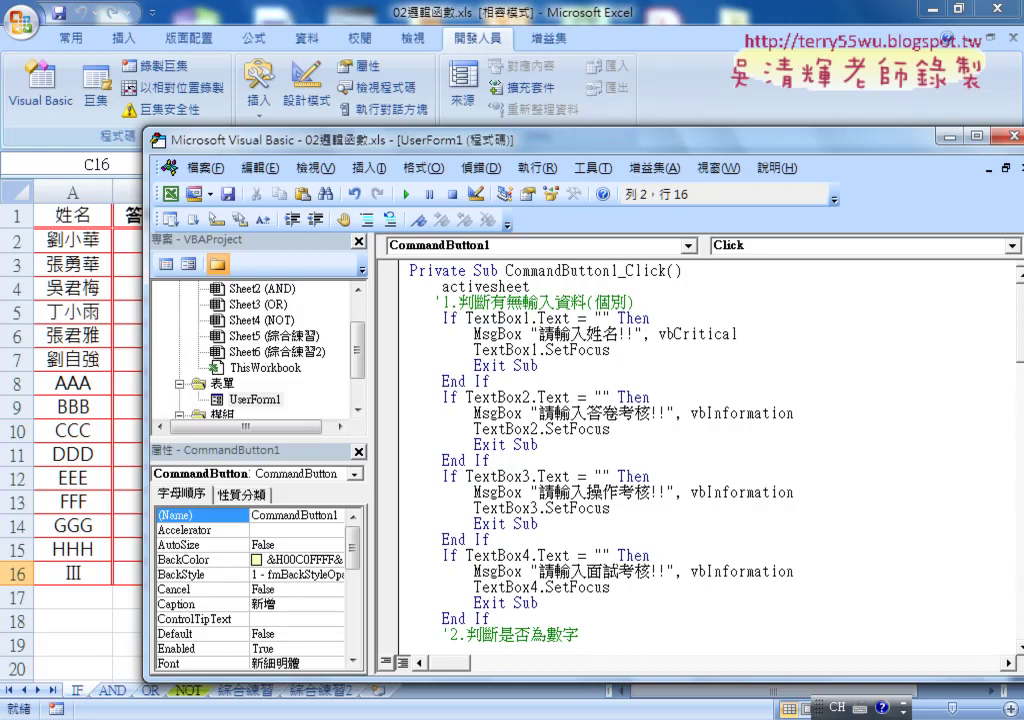
text(.)
text(u)
text(n)
text(p)
text(rote)
text(ct)
text(()
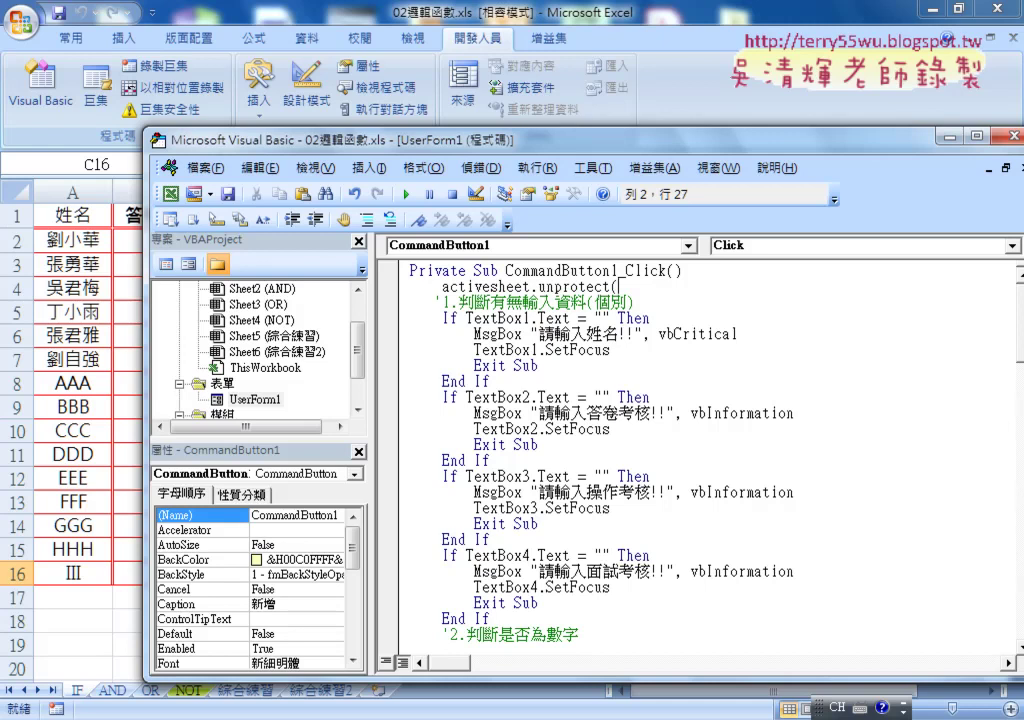
text())
click(529, 428)
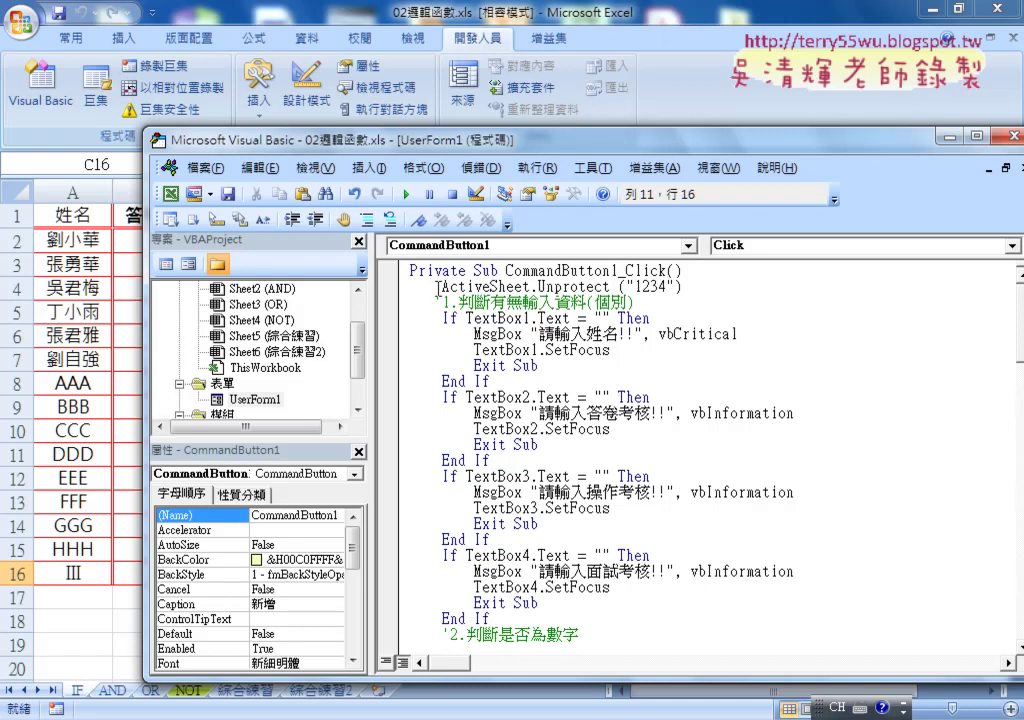
drag(442, 287, 700, 289)
key(ctrl+c)
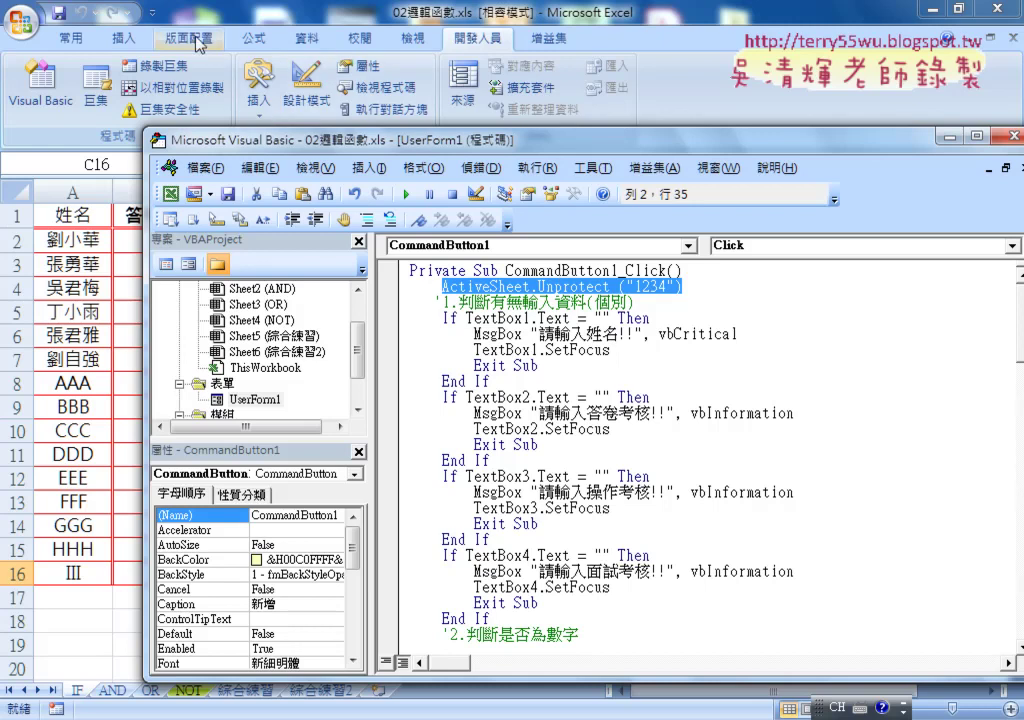
Copy the ActiveSheet.Unprotect statement at the top of the procedure
click(358, 39)
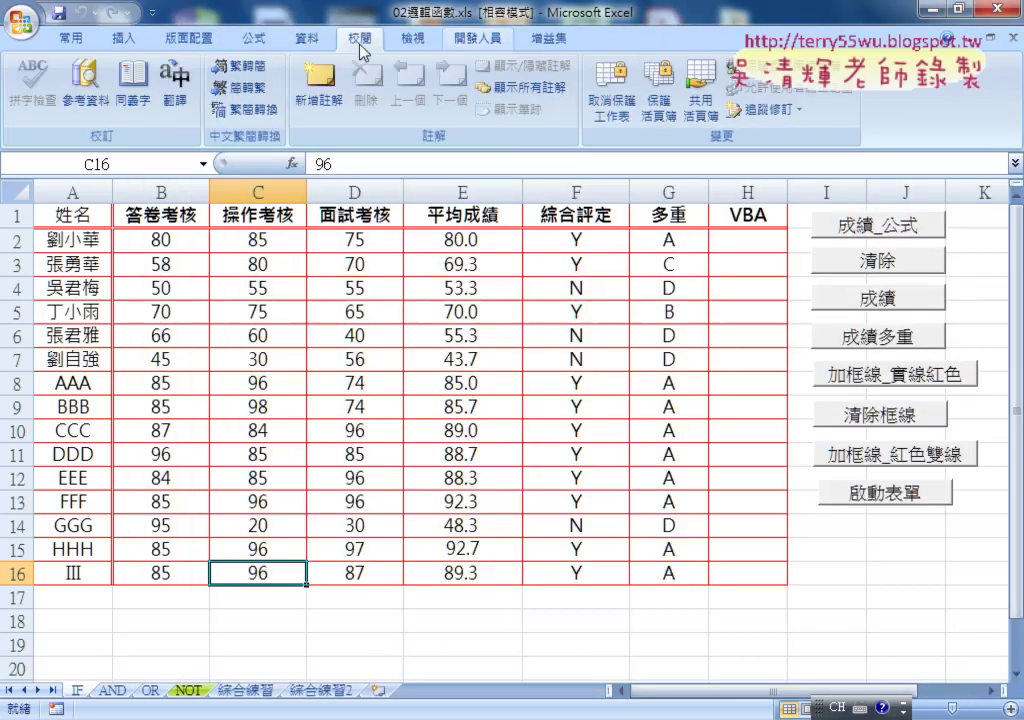
click(470, 40)
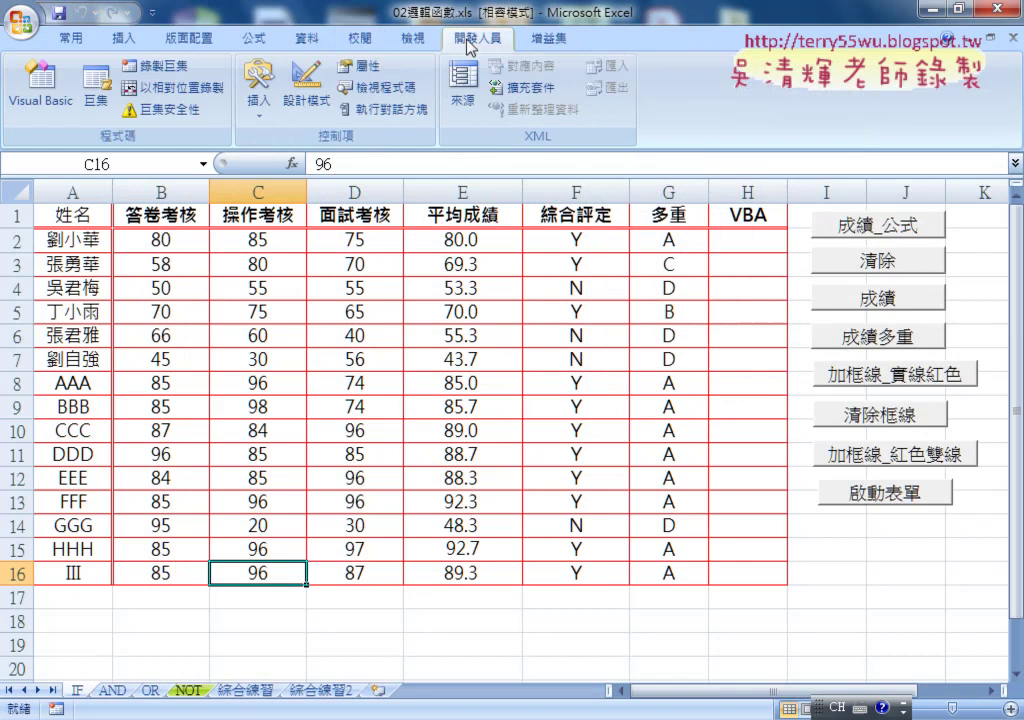
click(42, 95)
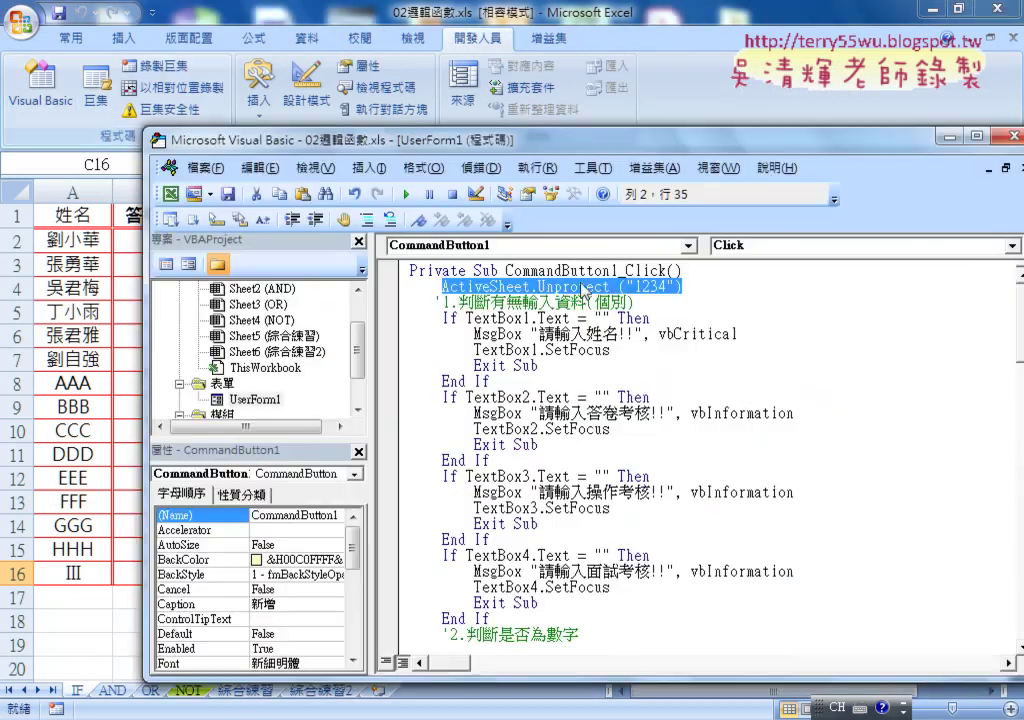
right_click(651, 288)
click(686, 322)
Paste it on a new line before End Sub and delete 'Un' so it reads ActiveSheet.Protect
scroll(604, 397, down, 2)
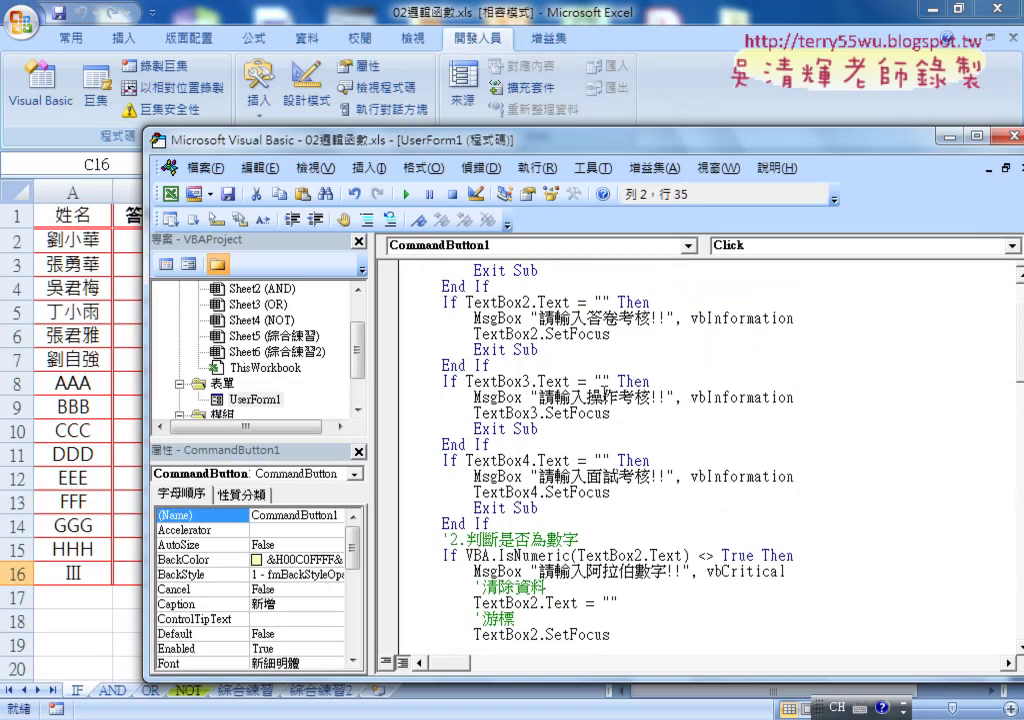
scroll(604, 397, down, 2)
scroll(605, 397, down, 6)
scroll(605, 397, down, 3)
scroll(605, 397, down, 6)
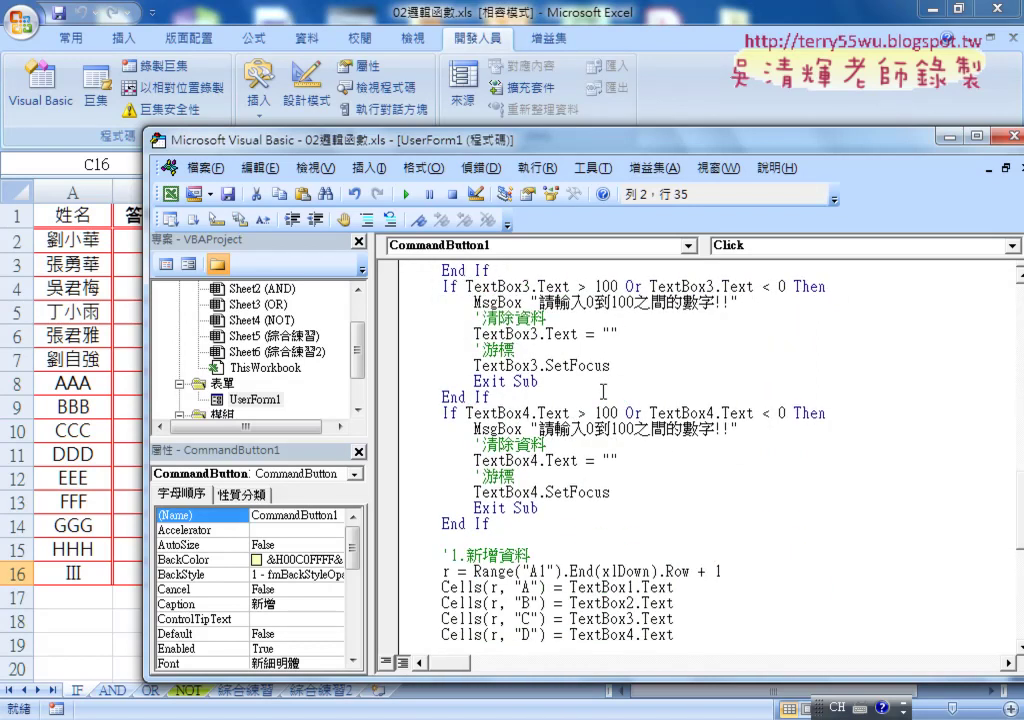
scroll(604, 381, down, 6)
scroll(604, 390, down, 3)
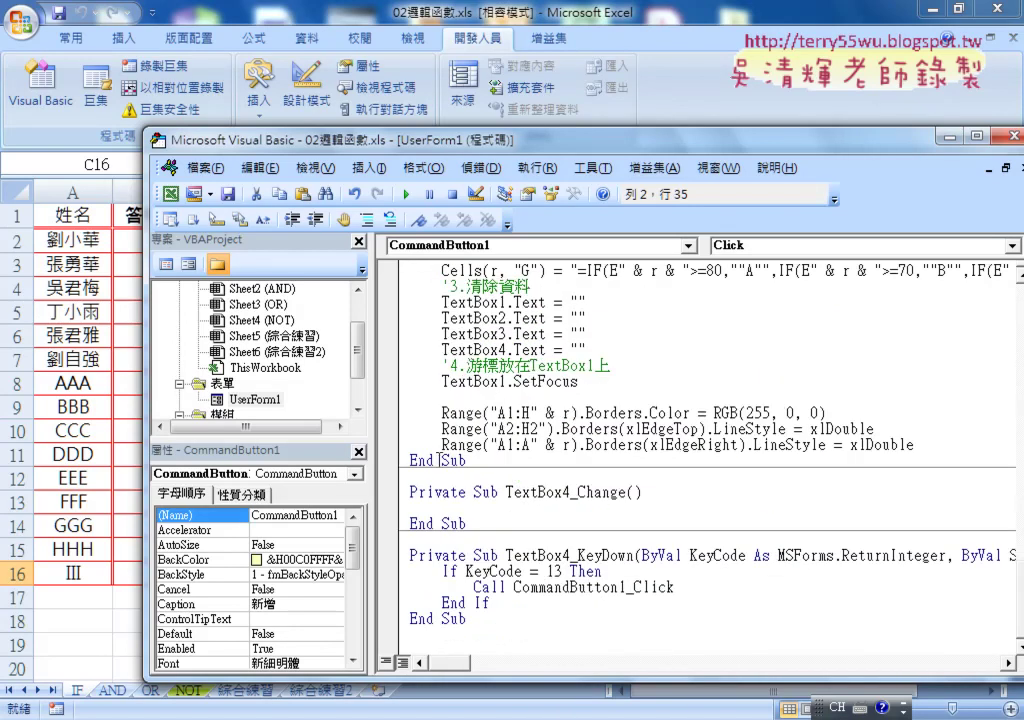
click(401, 462)
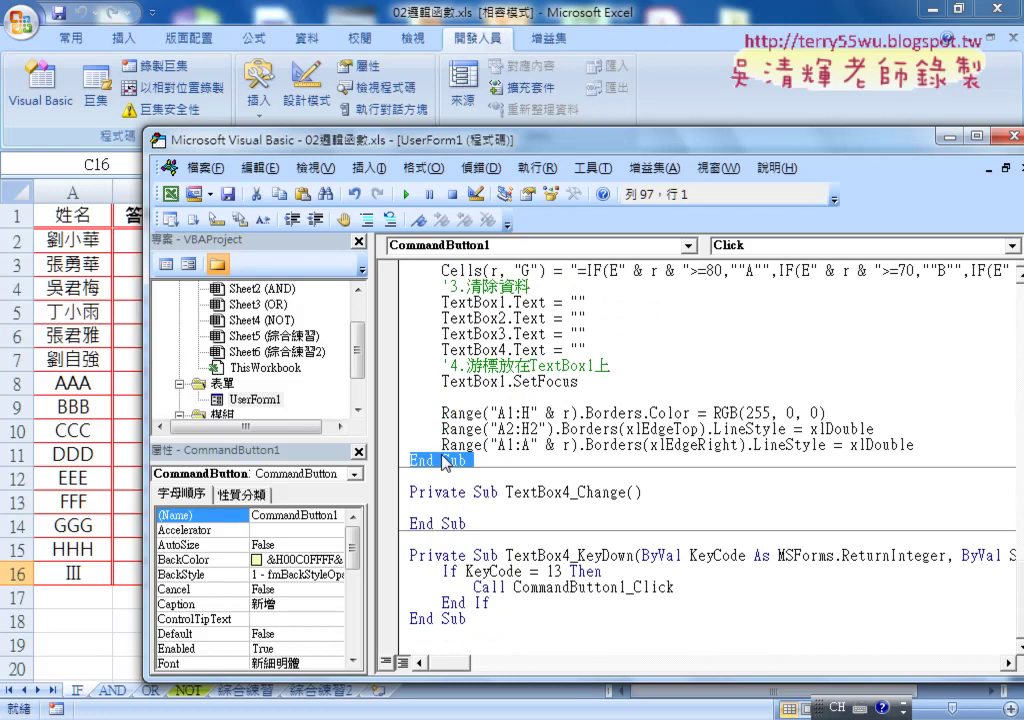
click(927, 443)
key(Return)
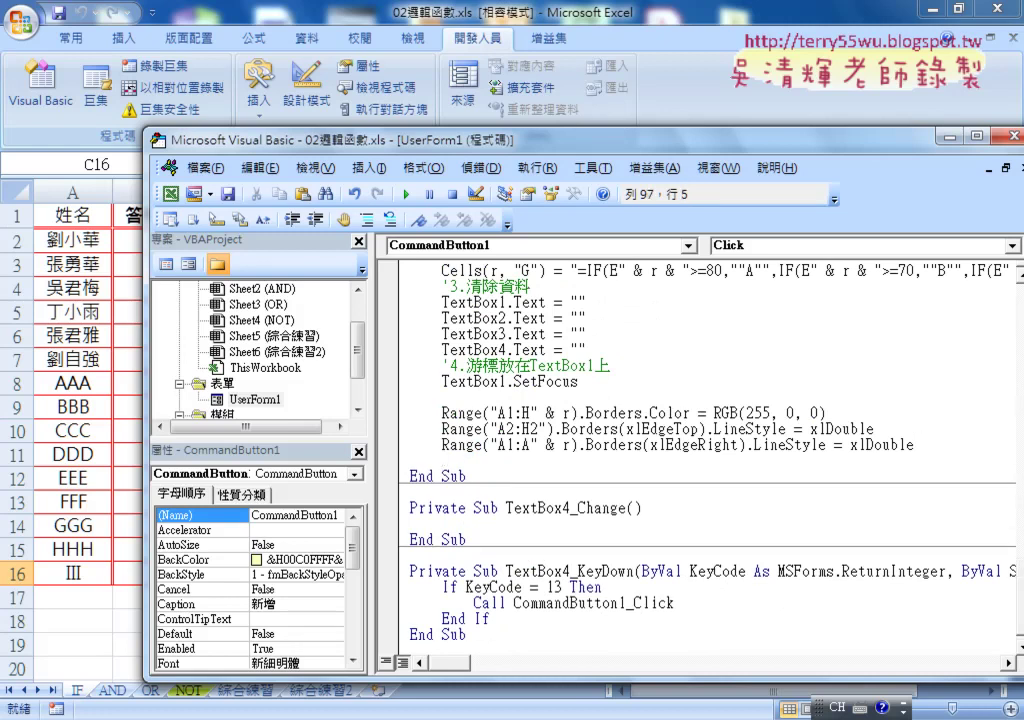
key(ctrl+v)
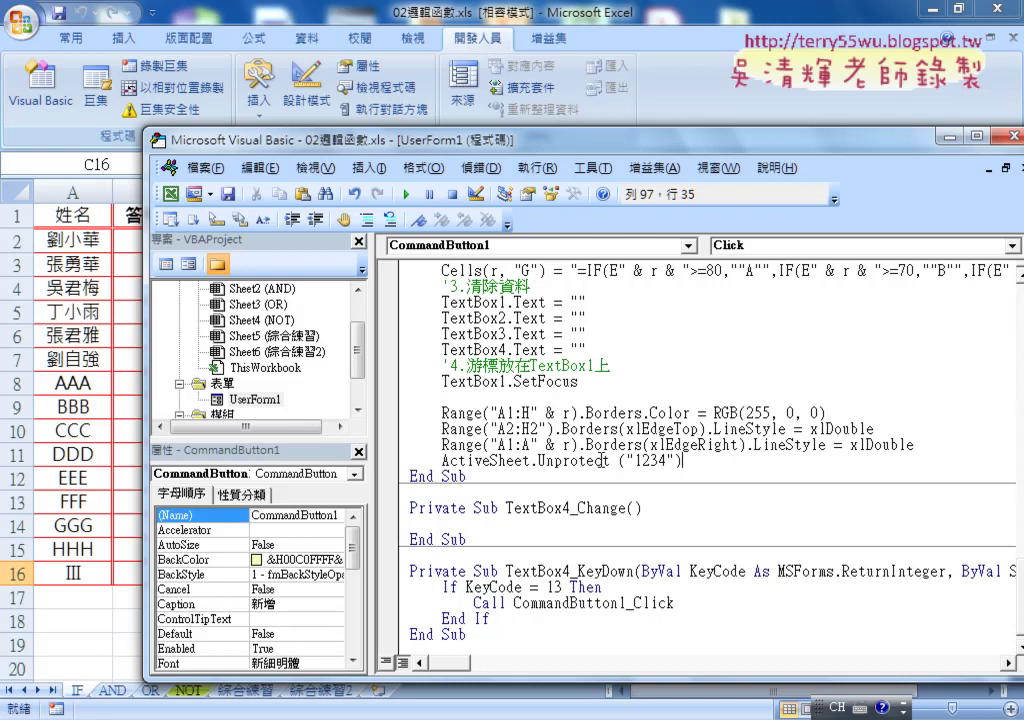
drag(554, 461, 539, 461)
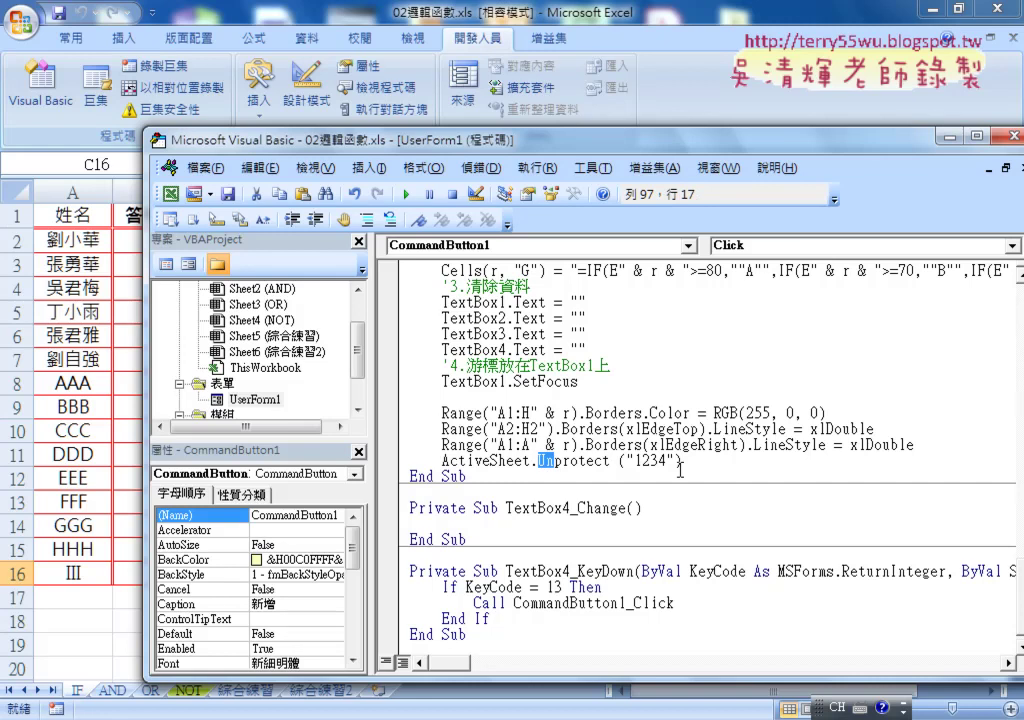
key(Delete)
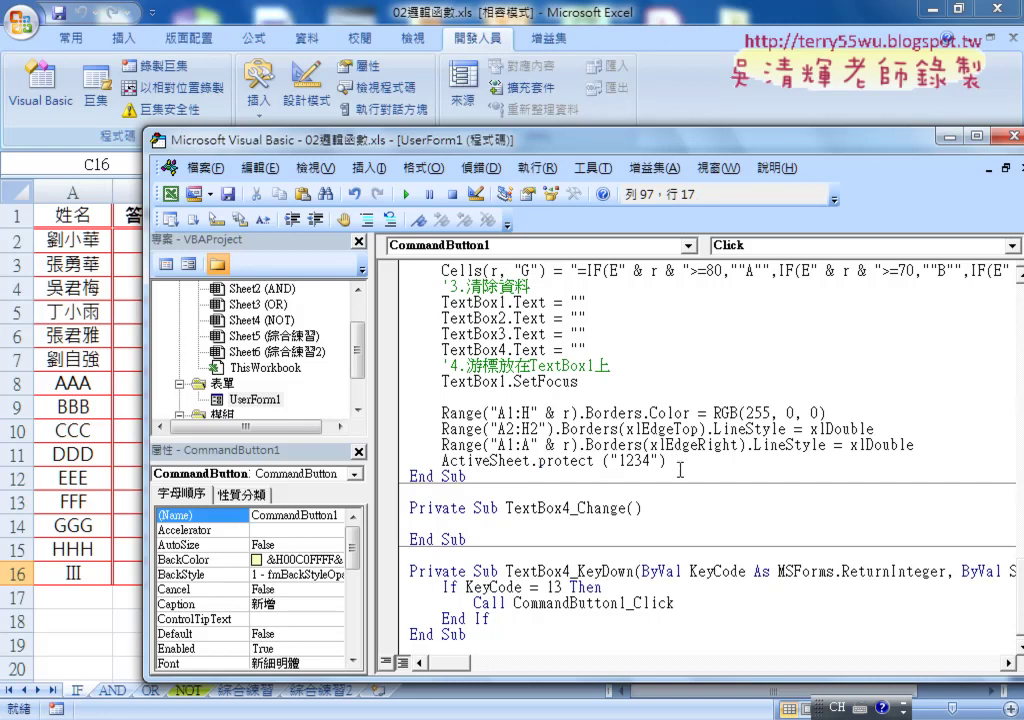
Set a breakpoint on the ActiveSheet.Unprotect line at the top of CommandButton1_Click
click(678, 506)
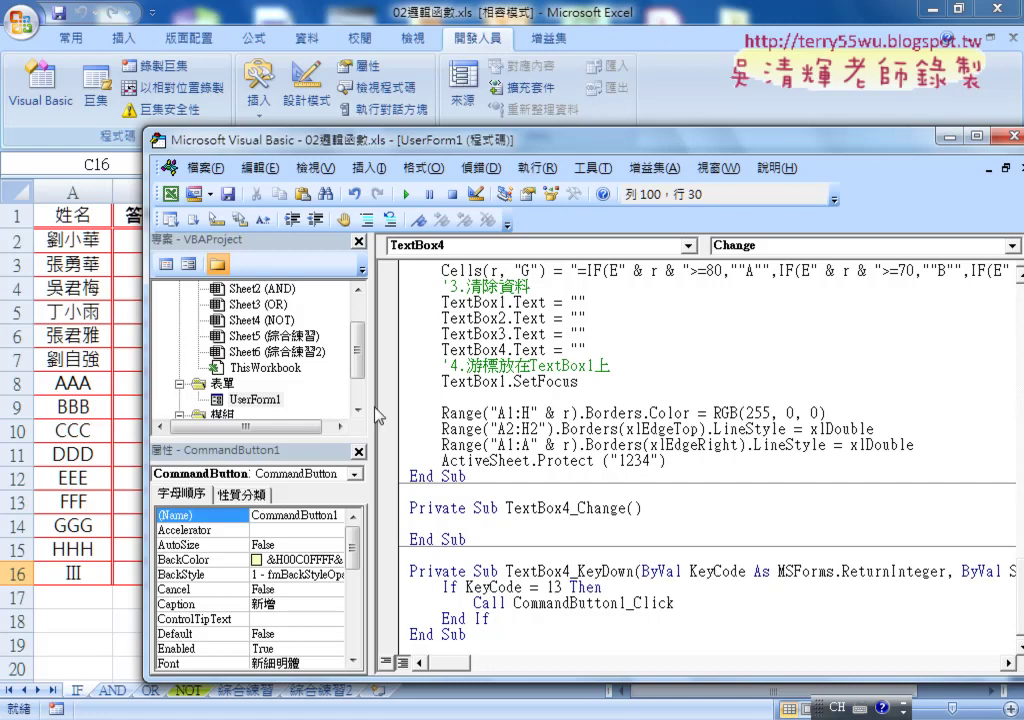
scroll(427, 418, up, 7)
scroll(427, 418, up, 3)
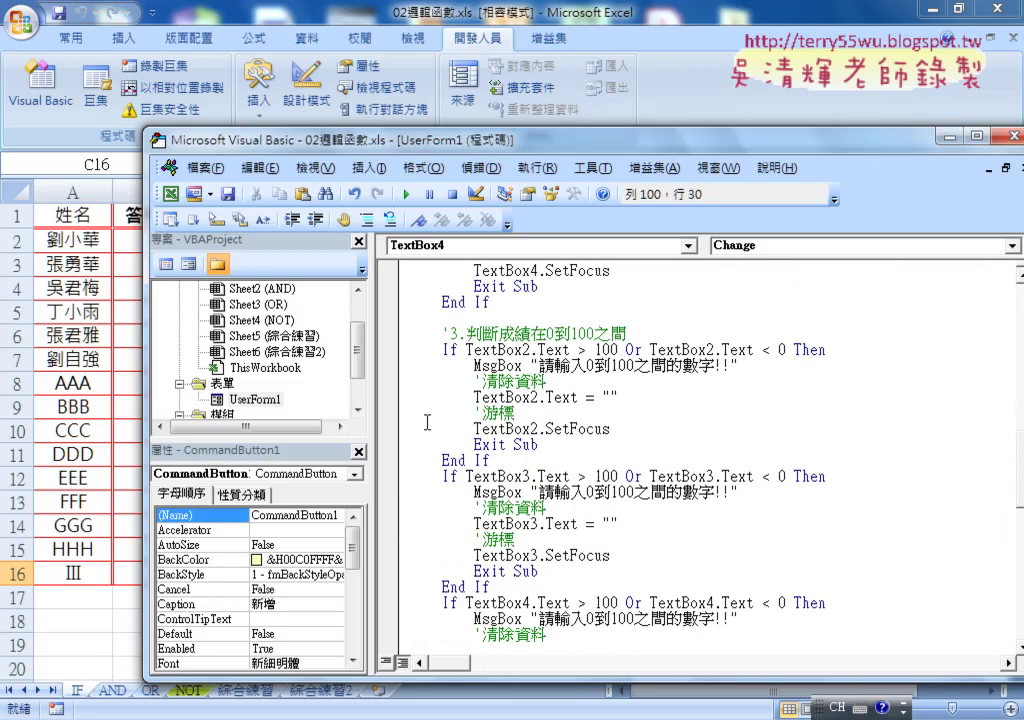
scroll(427, 418, up, 8)
scroll(427, 420, up, 4)
scroll(427, 423, down, 1)
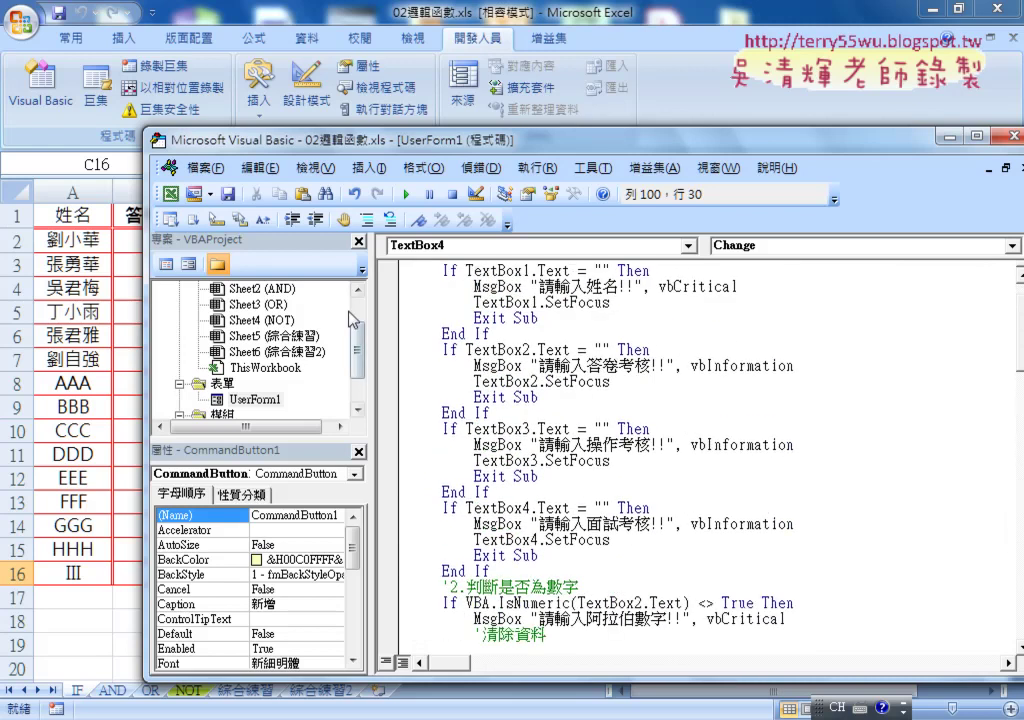
scroll(427, 423, up, 1)
click(395, 290)
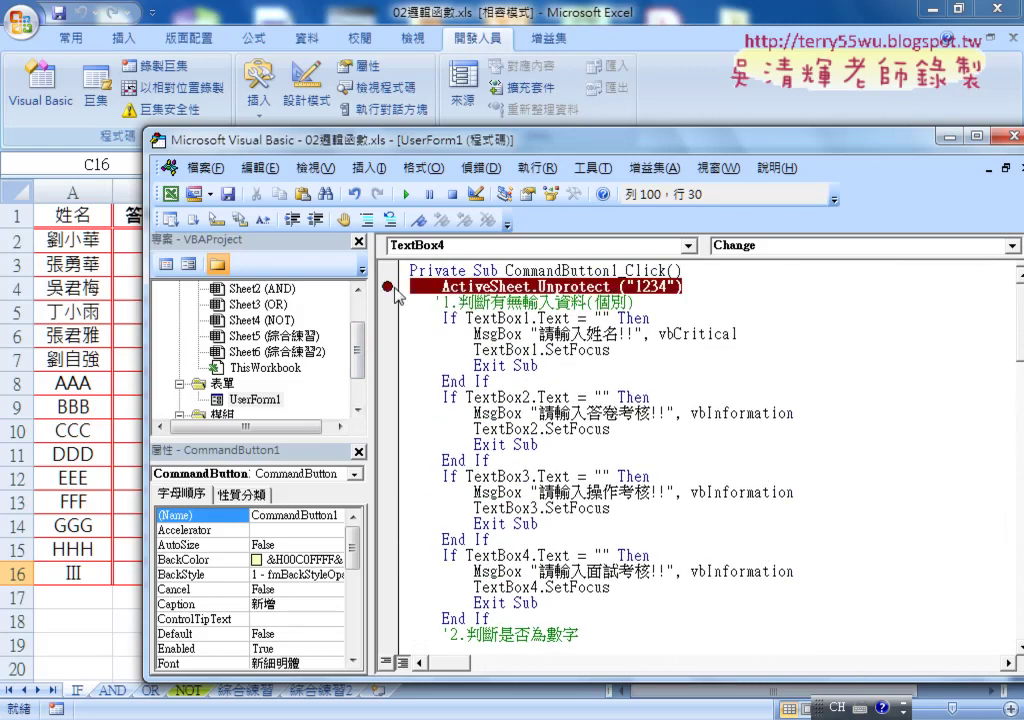
Launch the grade form and submit student JJJ with scores 85, 94 and 85
click(85, 385)
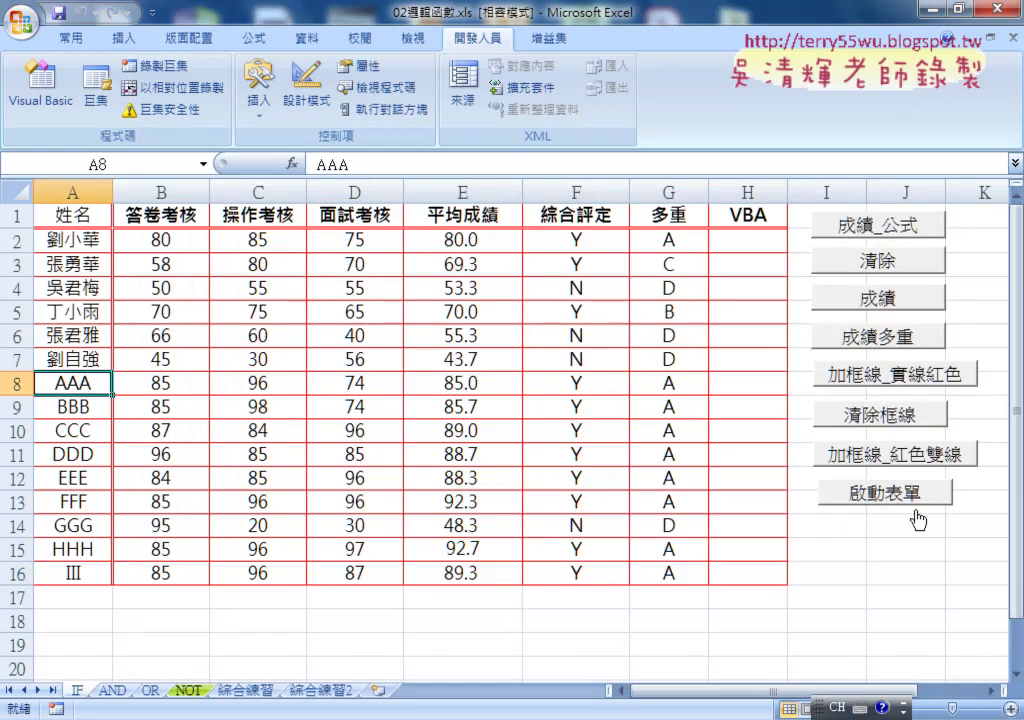
click(888, 495)
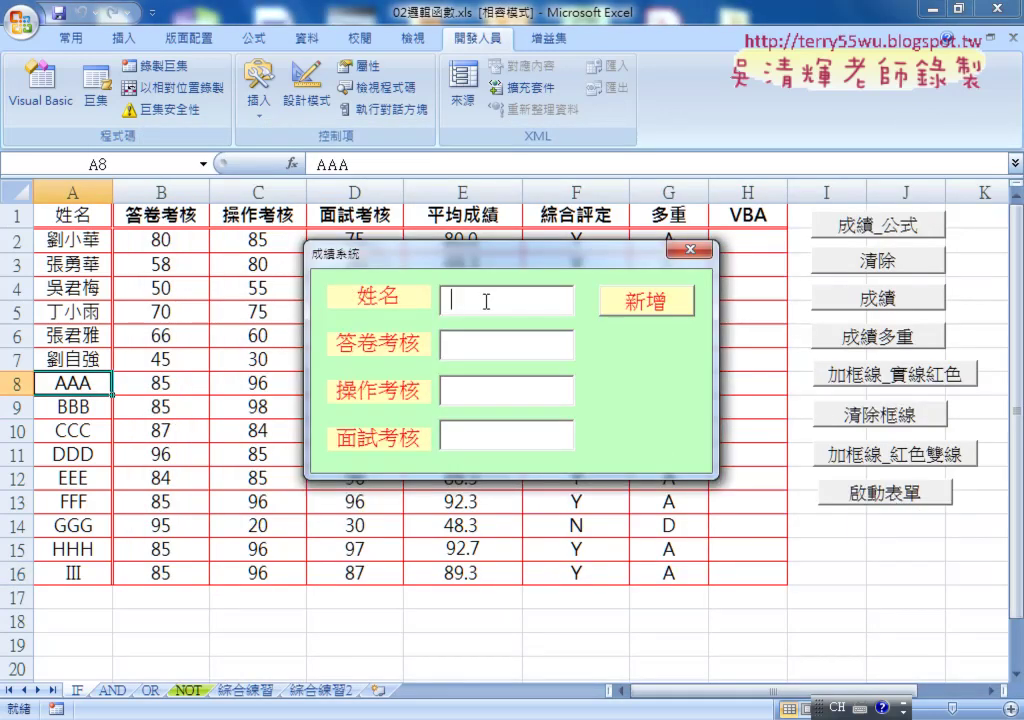
text(JJJ)
text(85)
key(Tab)
text(9485)
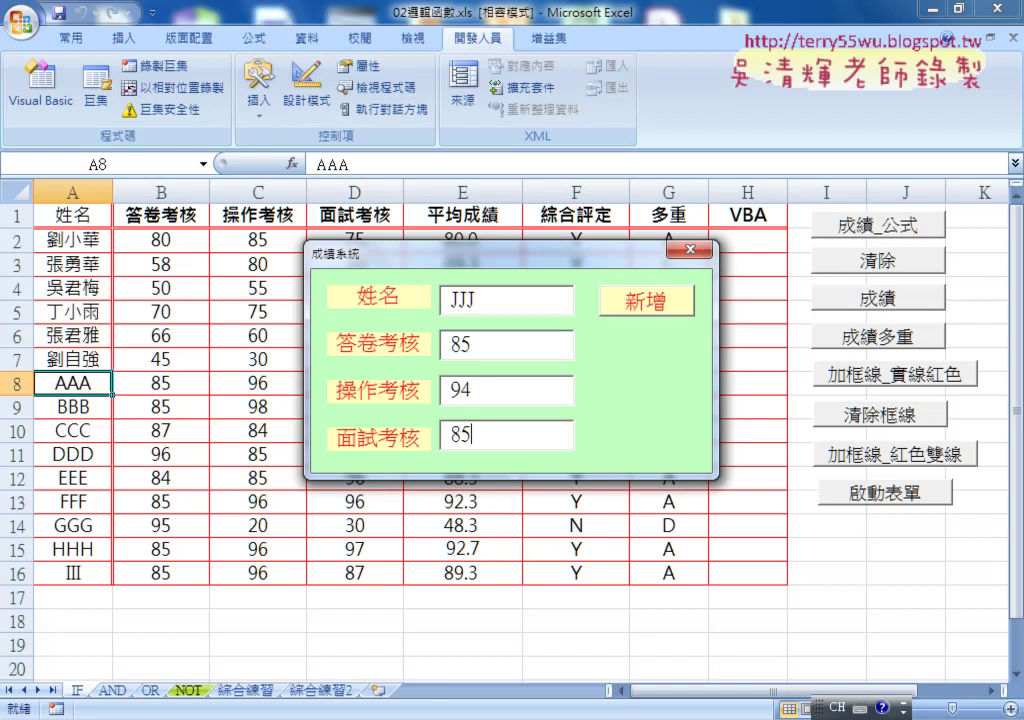
key(Return)
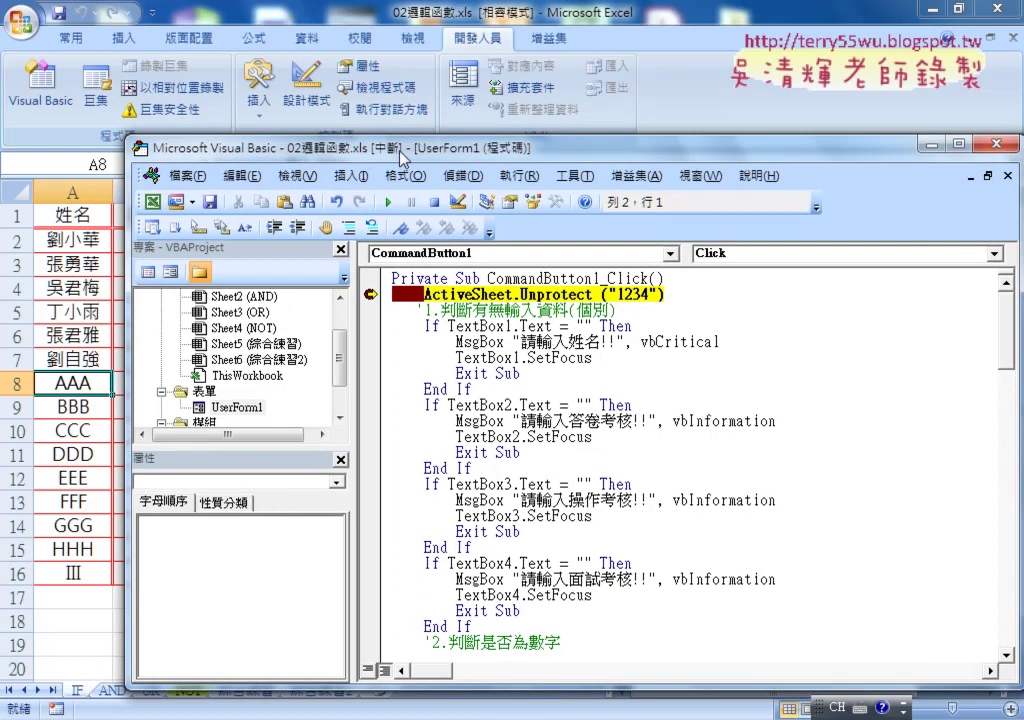
Step over the Unprotect statement with F8 and arrange the windows to show the worksheet
drag(402, 154, 370, 126)
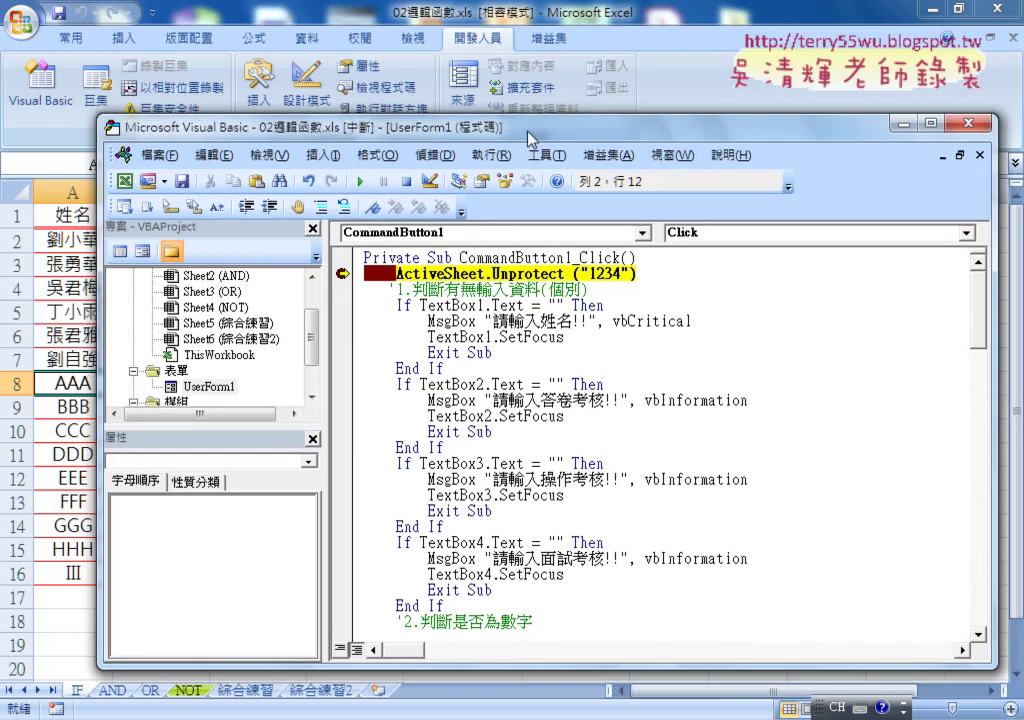
mouse_move(522, 120)
mouse_down()
mouse_move(662, 149)
mouse_move(589, 149)
mouse_up()
click(590, 291)
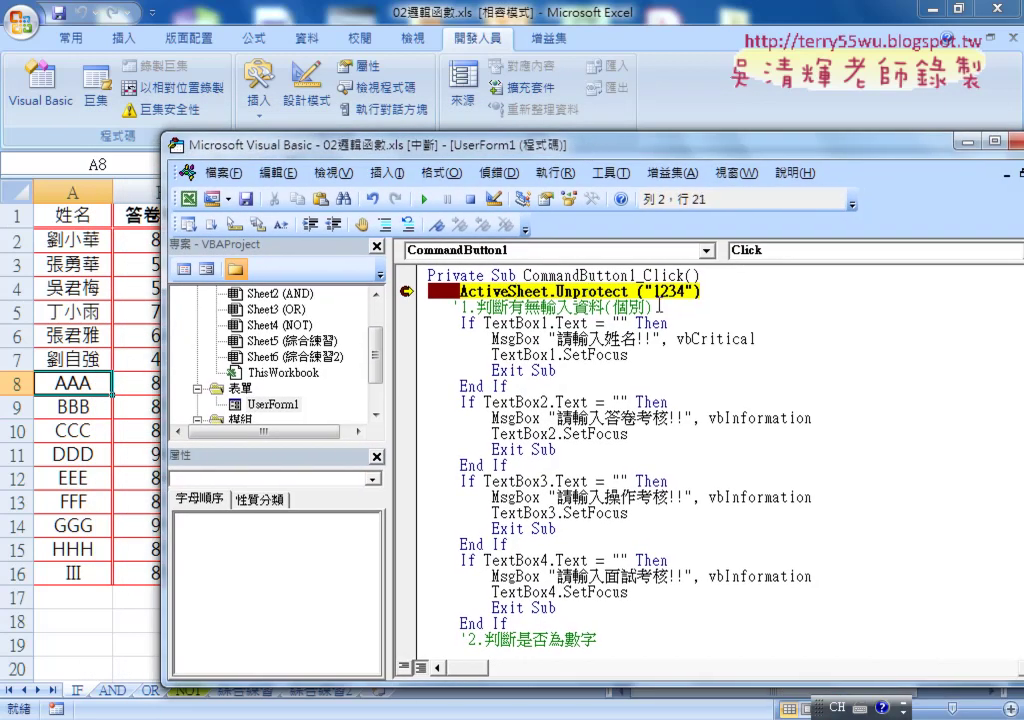
key(F8)
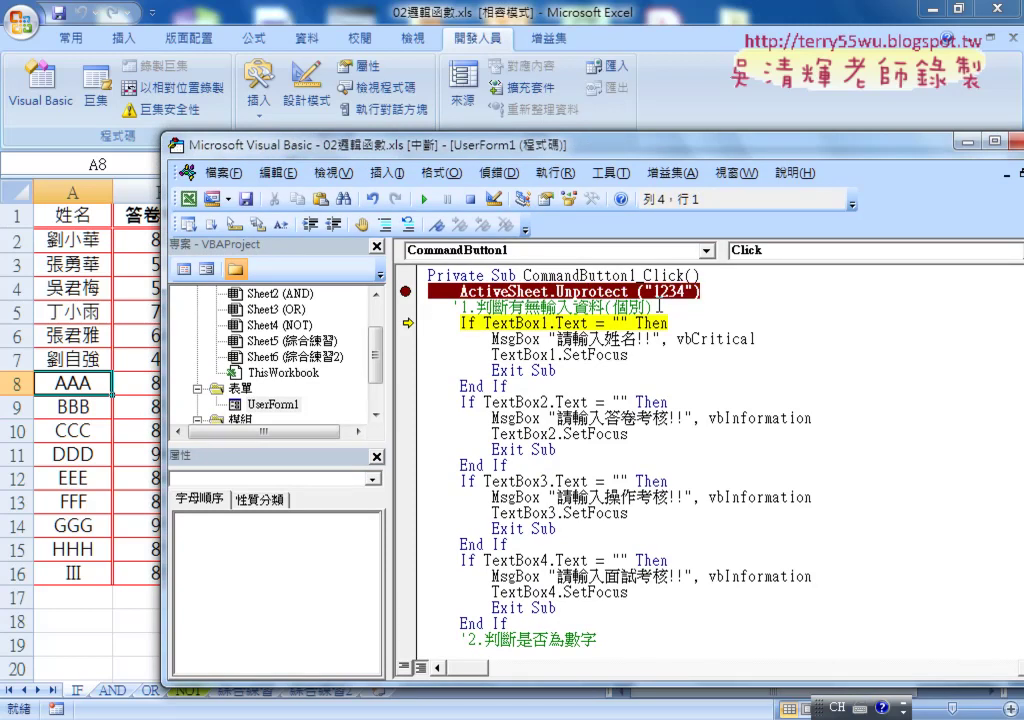
drag(455, 149, 407, 163)
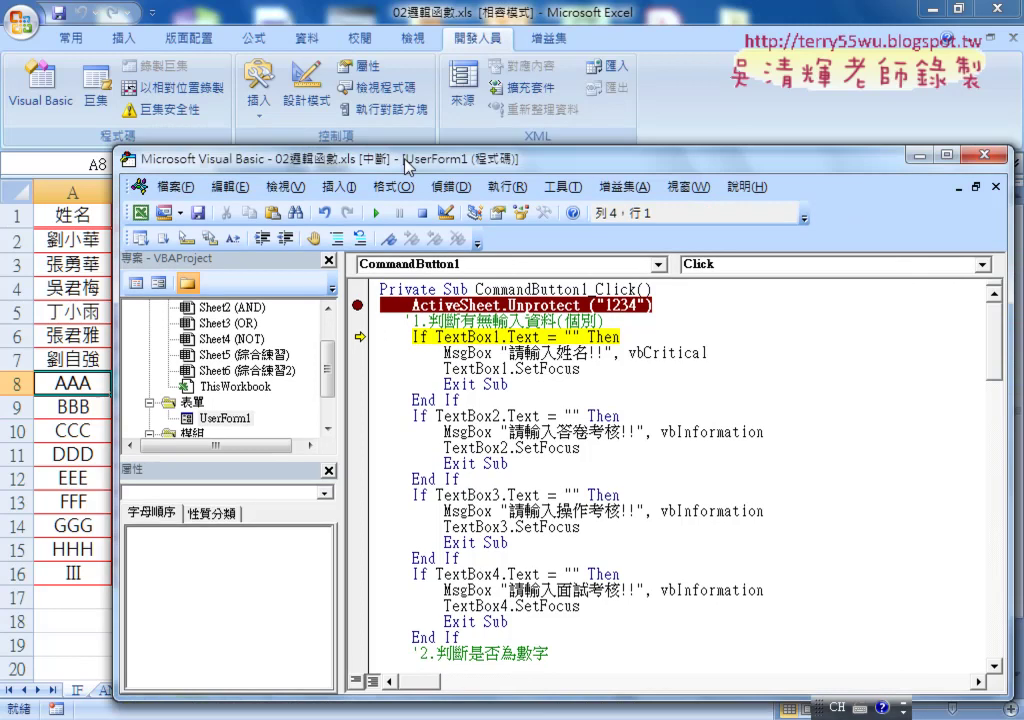
click(678, 130)
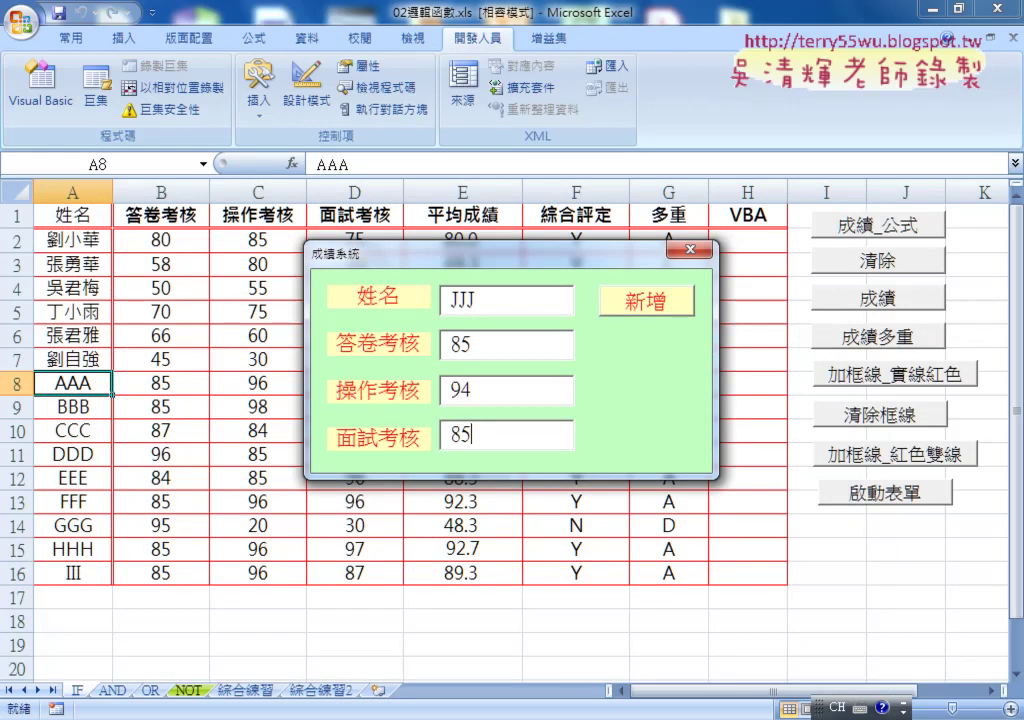
mouse_move(337, 716)
click(393, 660)
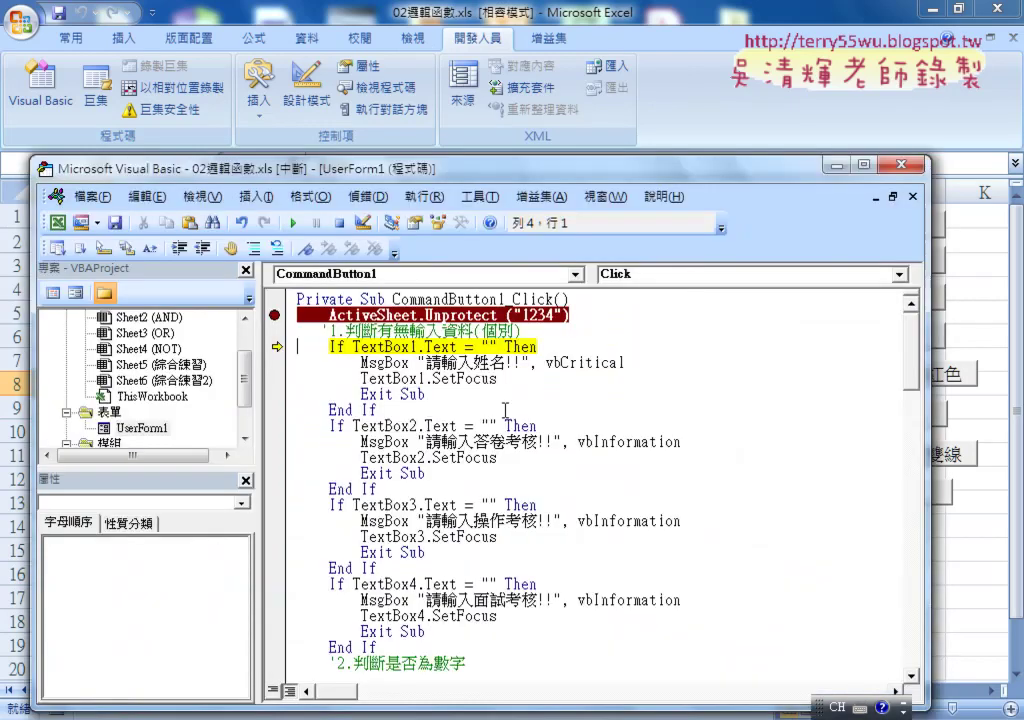
drag(385, 168, 590, 83)
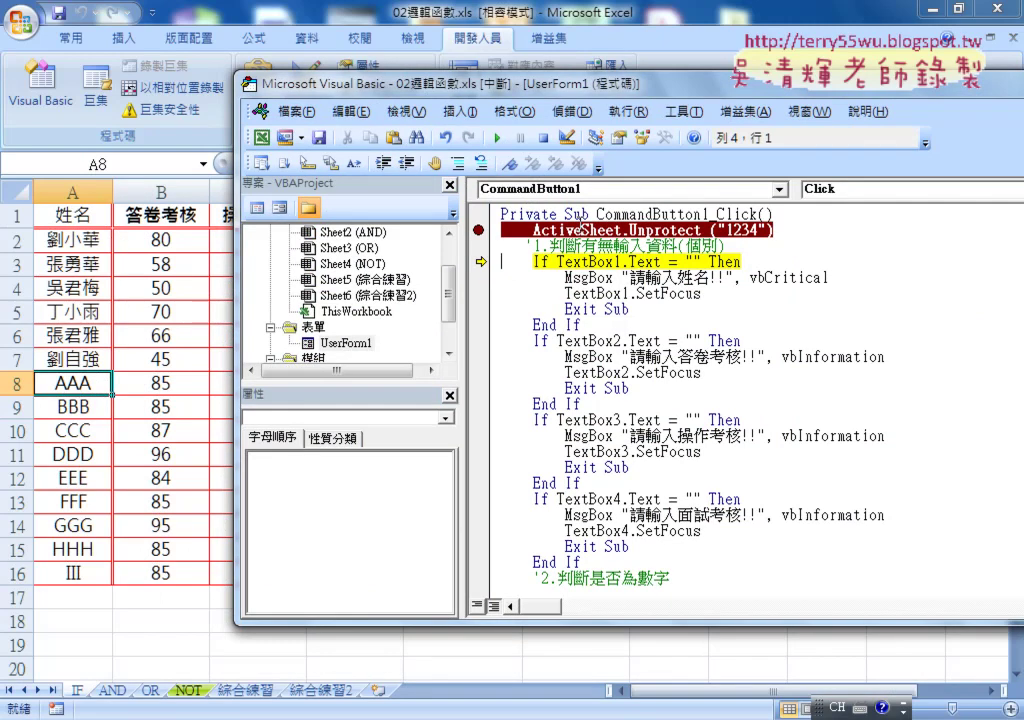
Step through the input checks and the score writes, then resume the macro
key(F8)
key(F8)
key(F8)
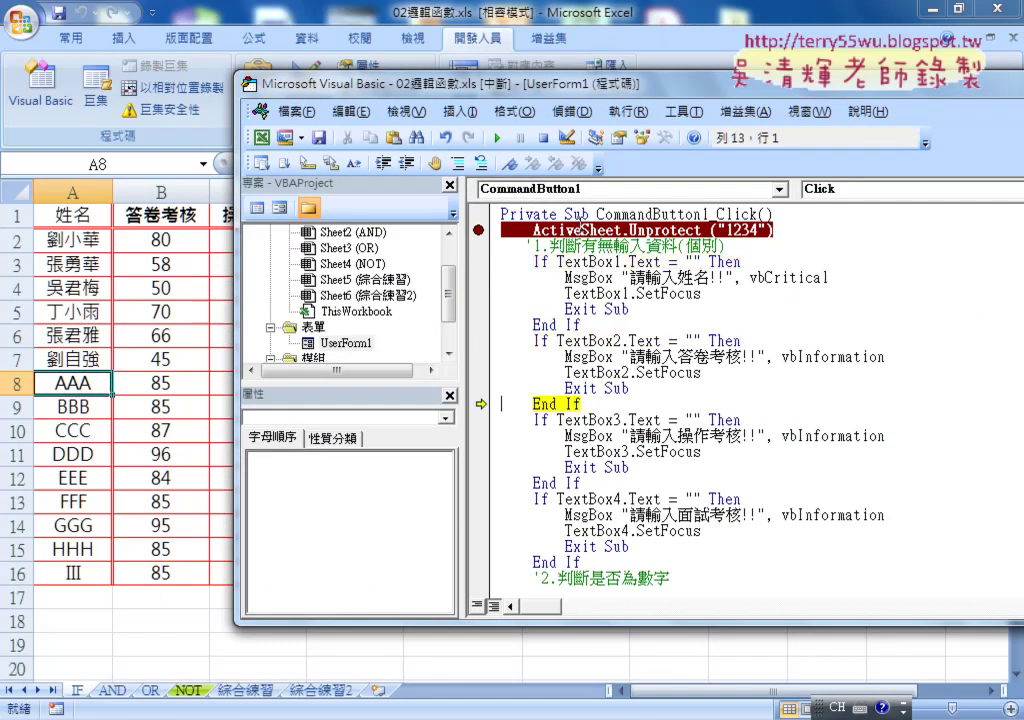
key(F8)
key(F8)
key(F8)
key(F8)
key(F8)
key(F8)
key(F8)
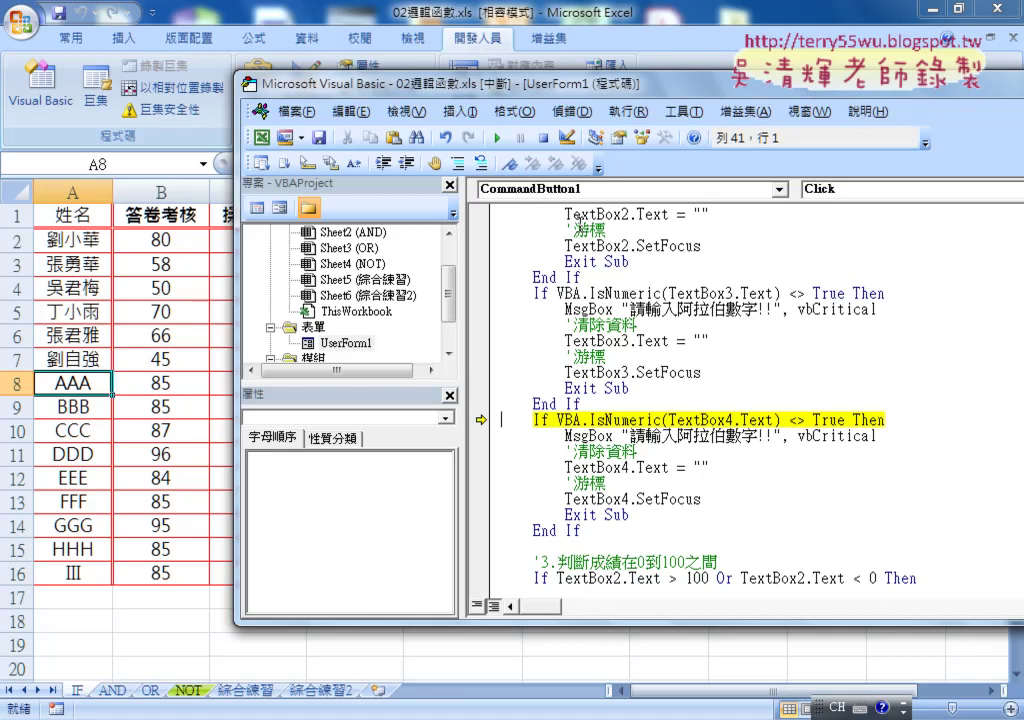
key(F8)
key(F8)
key(F8)
key(F8)
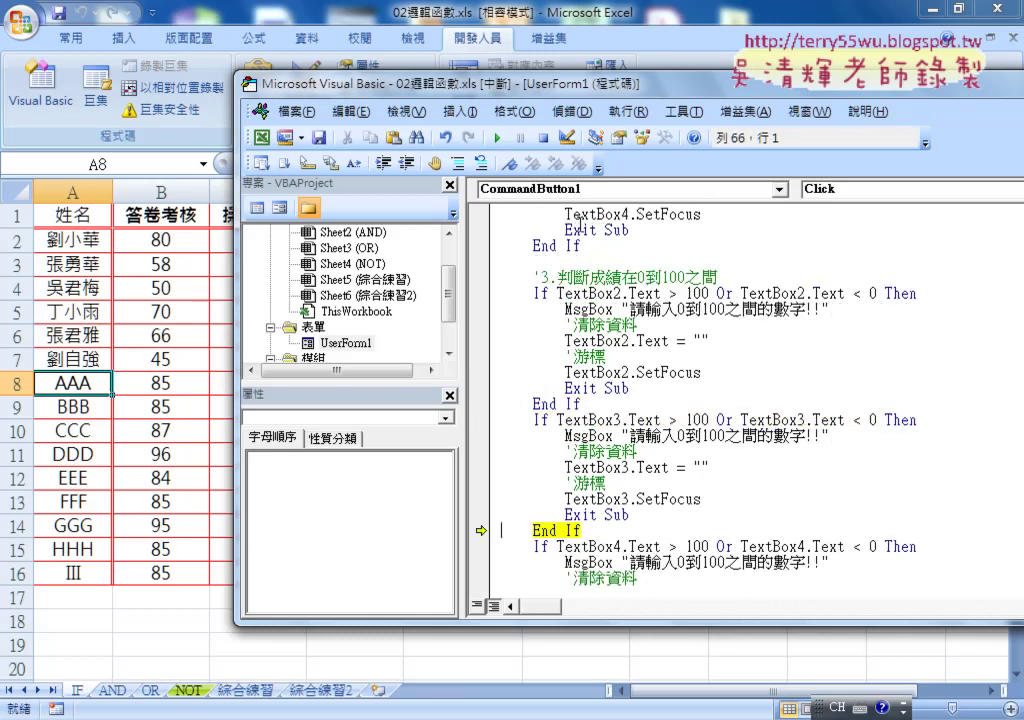
key(F8)
key(F8)
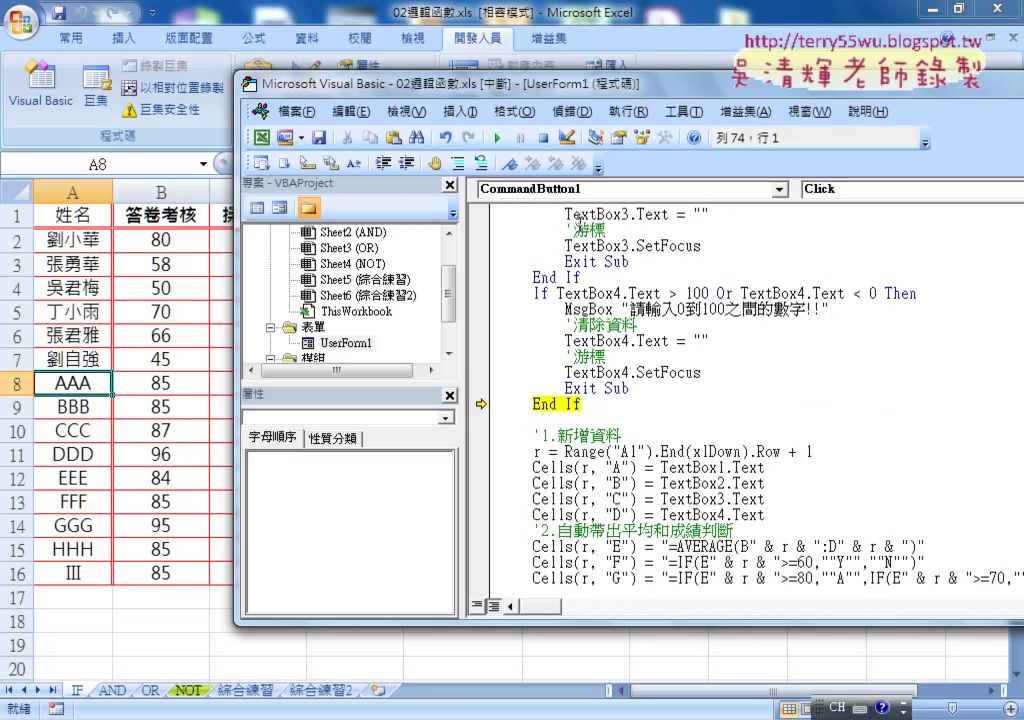
key(F8)
key(F8)
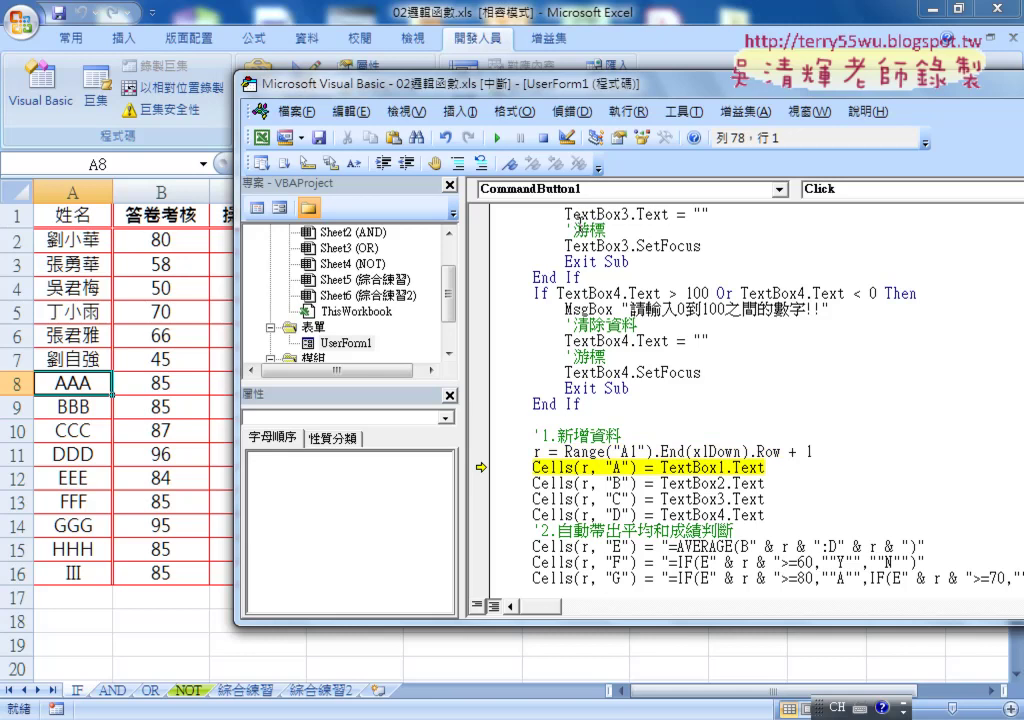
key(F8)
key(F8)
key(F8)
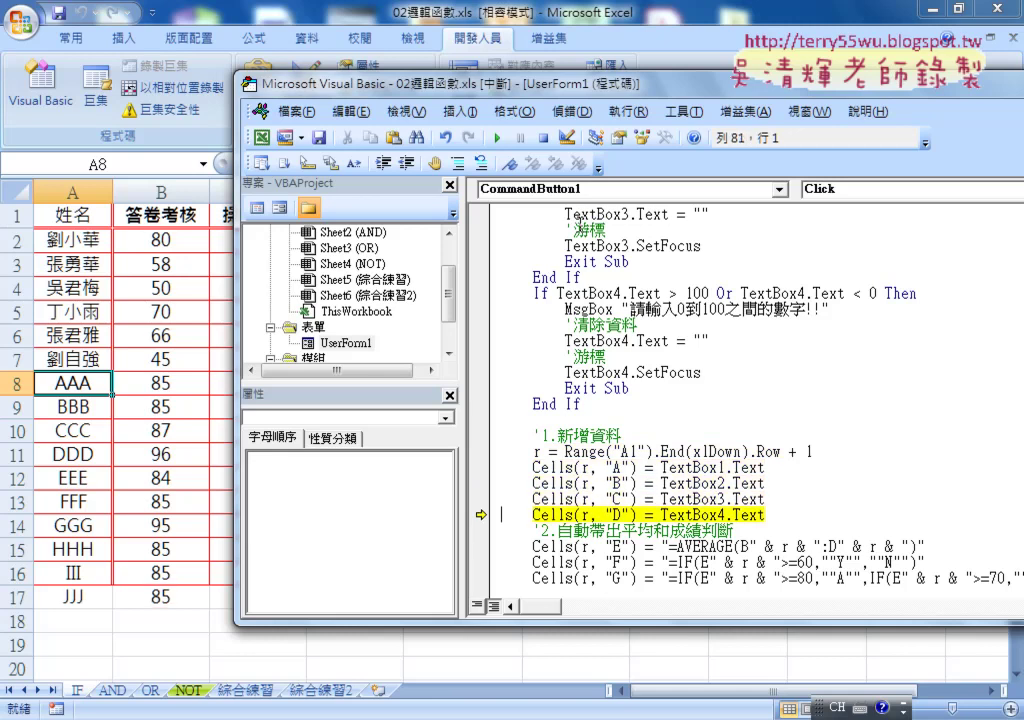
key(F8)
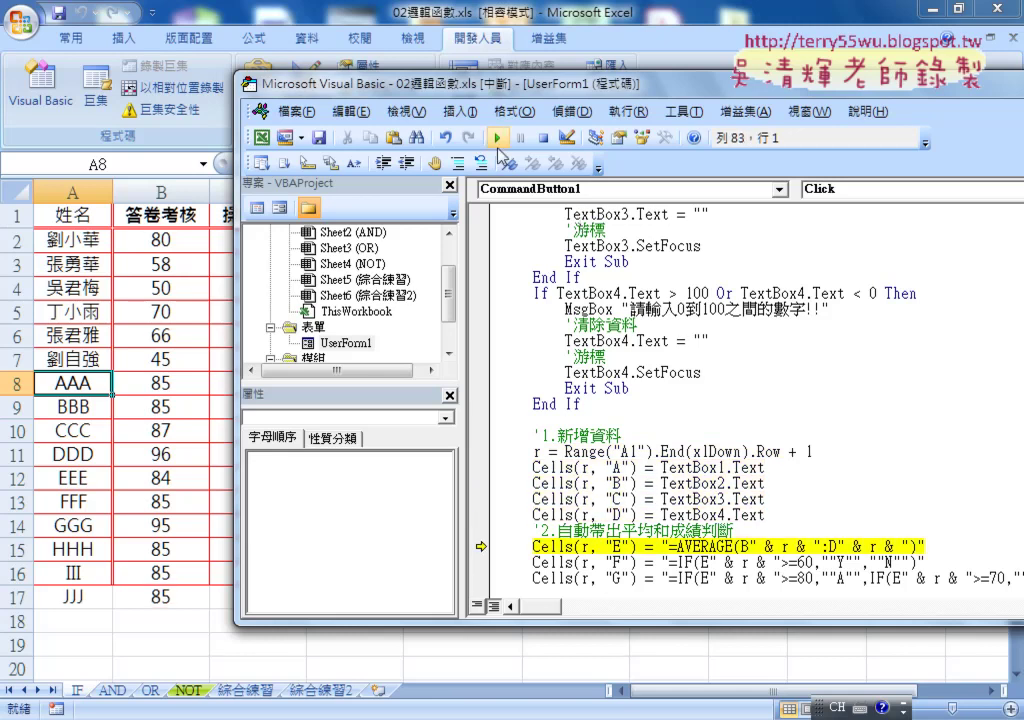
click(497, 137)
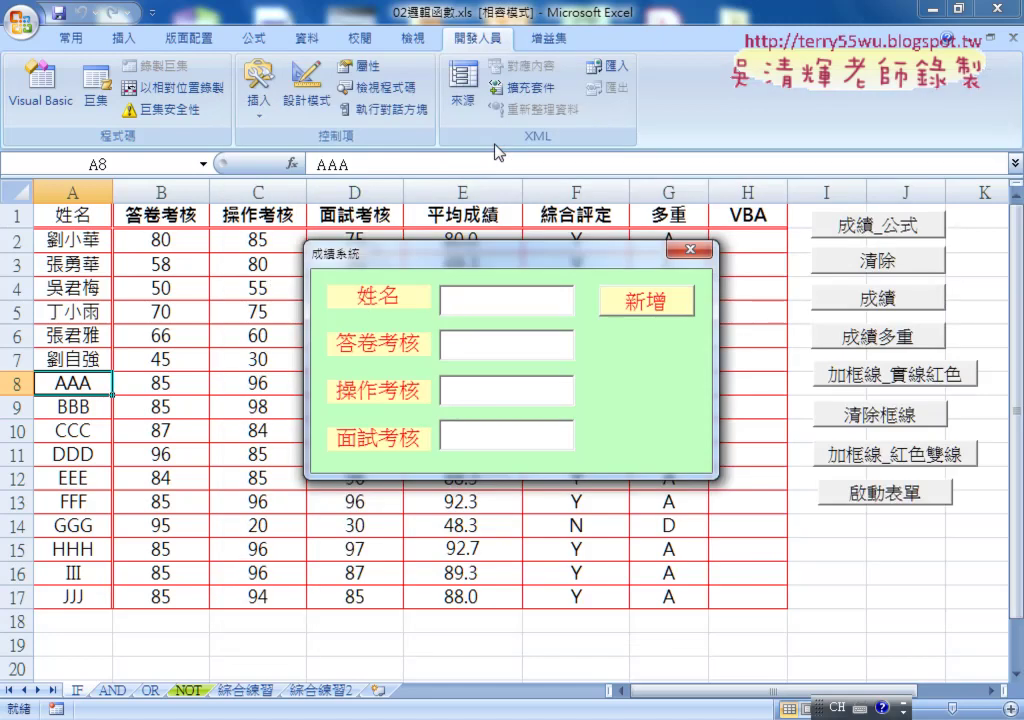
Close the grade form, confirm Unprotect Sheet asks for a password, cancel, and open Visual Basic
drag(491, 252, 415, 252)
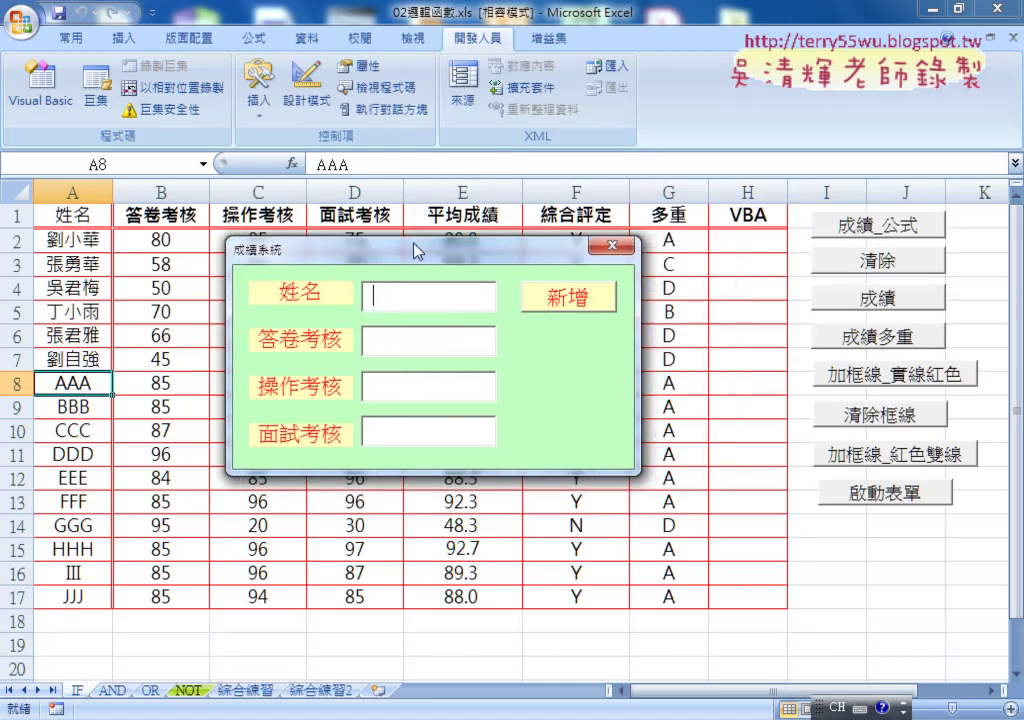
click(611, 249)
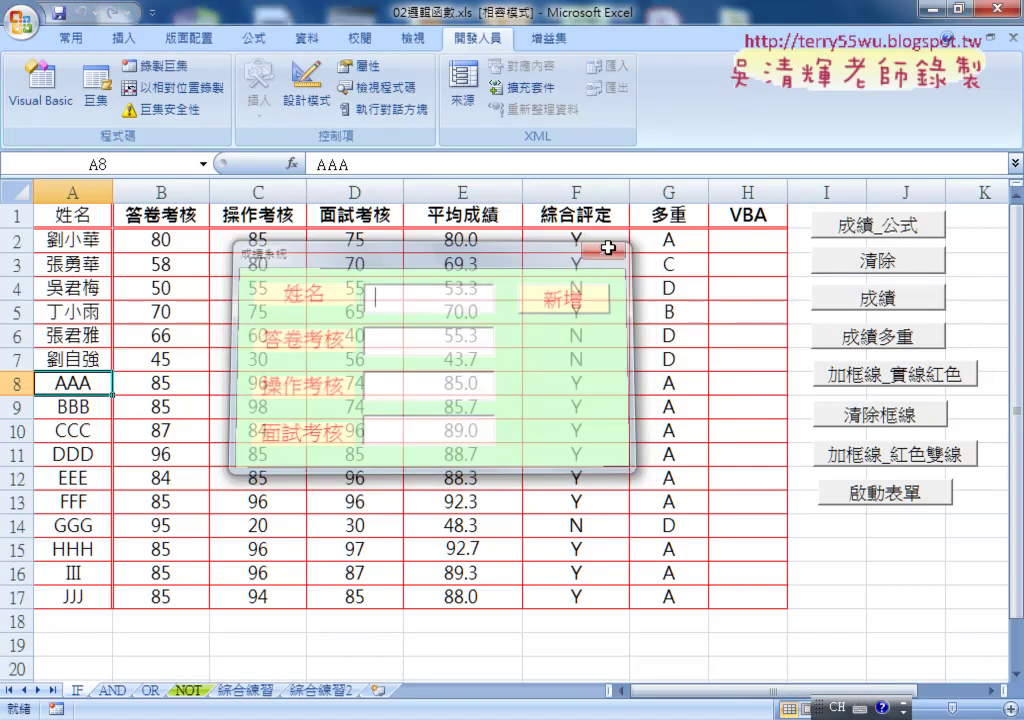
click(360, 38)
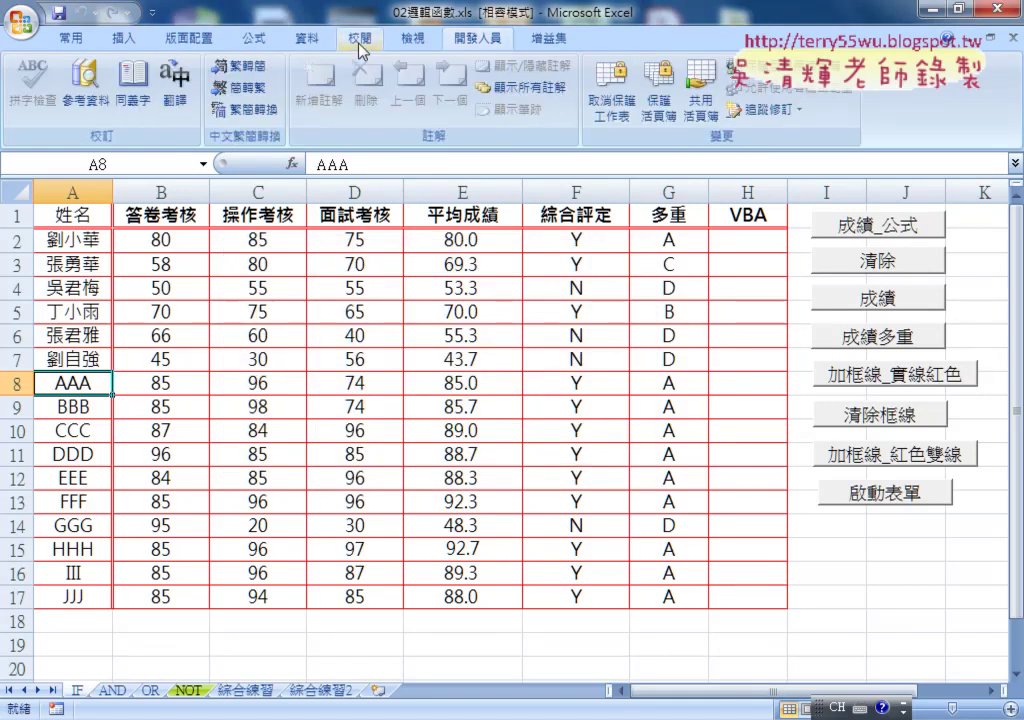
click(610, 90)
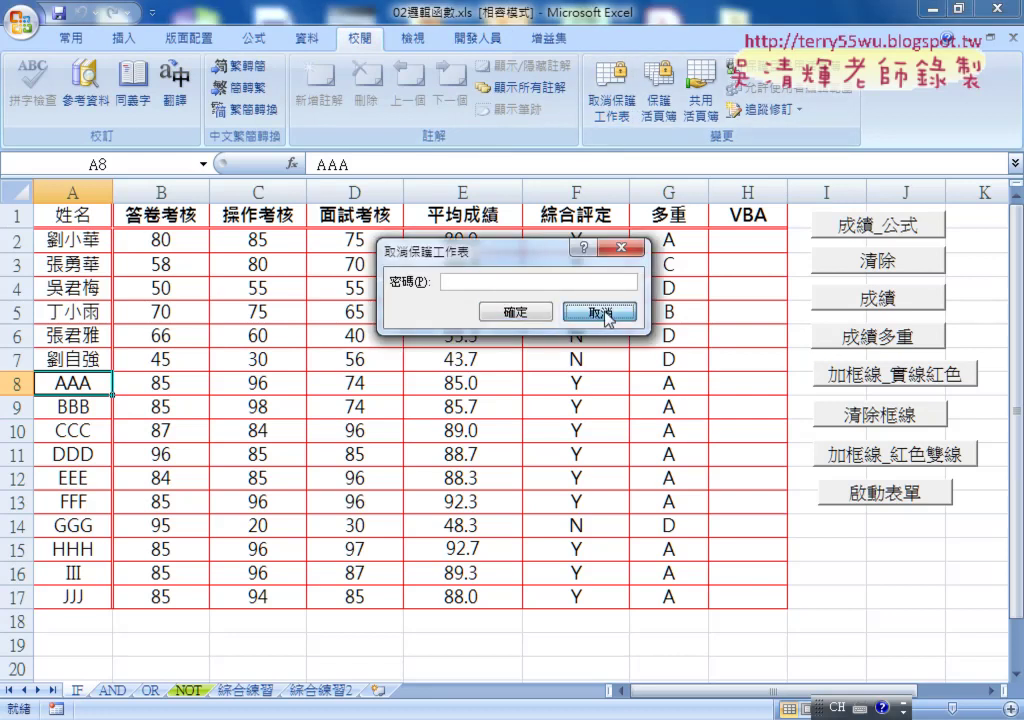
click(600, 312)
click(477, 38)
Open the 新增 button's Click code and remove the breakpoint on the ActiveSheet.Unprotect line
click(40, 88)
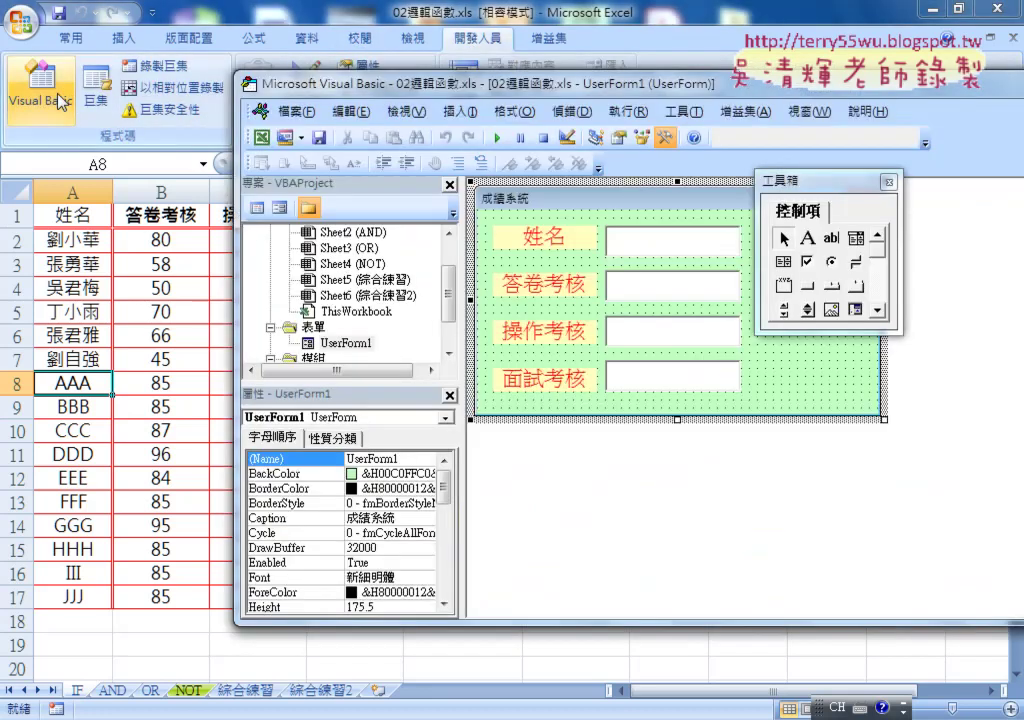
drag(785, 181, 879, 187)
key(ctrl+v)
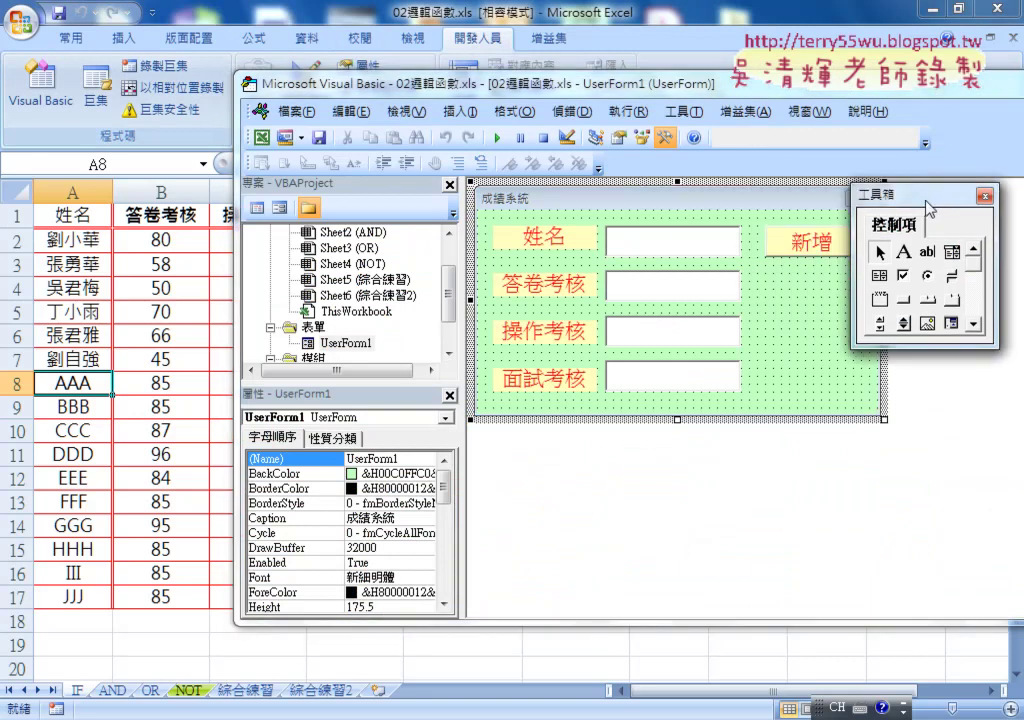
double_click(811, 253)
click(789, 231)
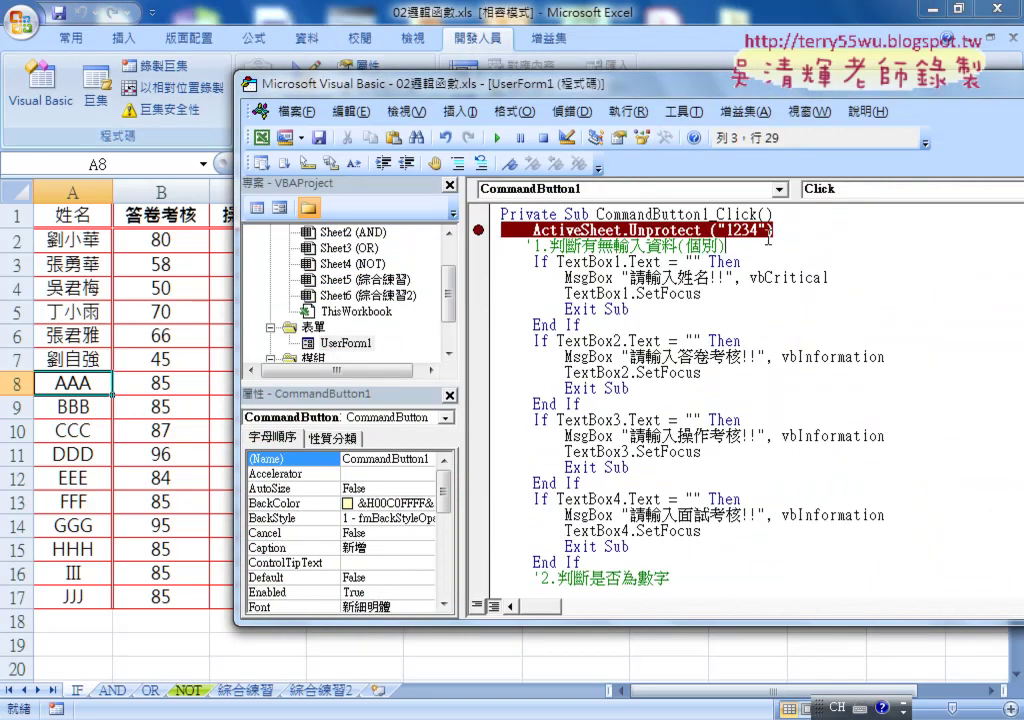
key(F9)
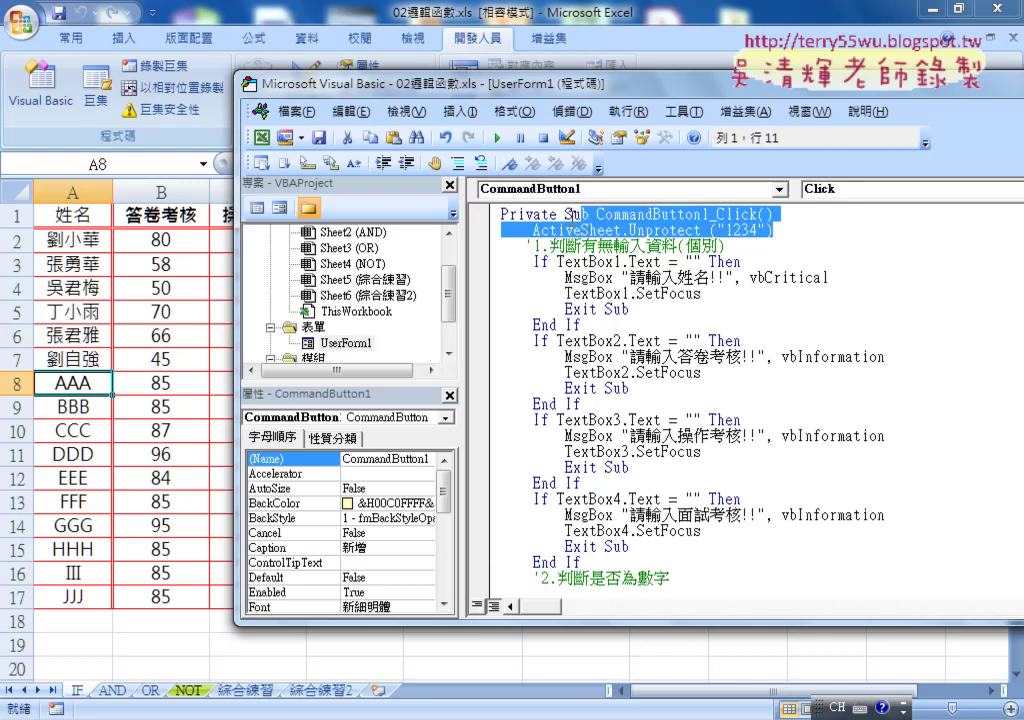
Highlight the Unprotect line, then scroll down and highlight the matching ActiveSheet.Protect line
drag(789, 231, 503, 231)
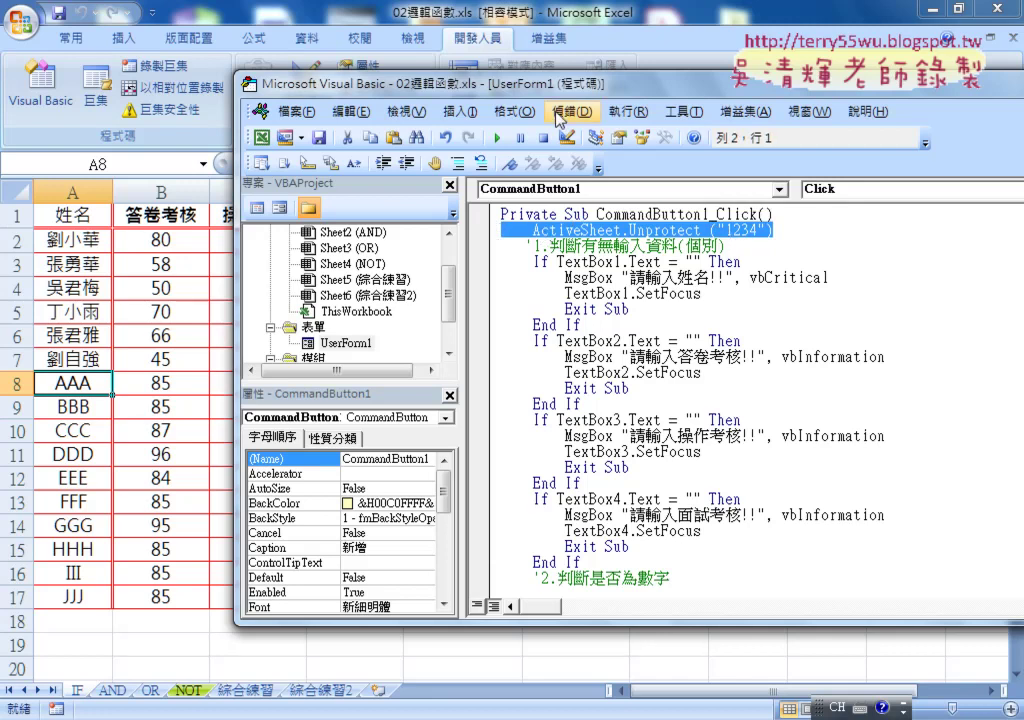
drag(392, 84, 237, 93)
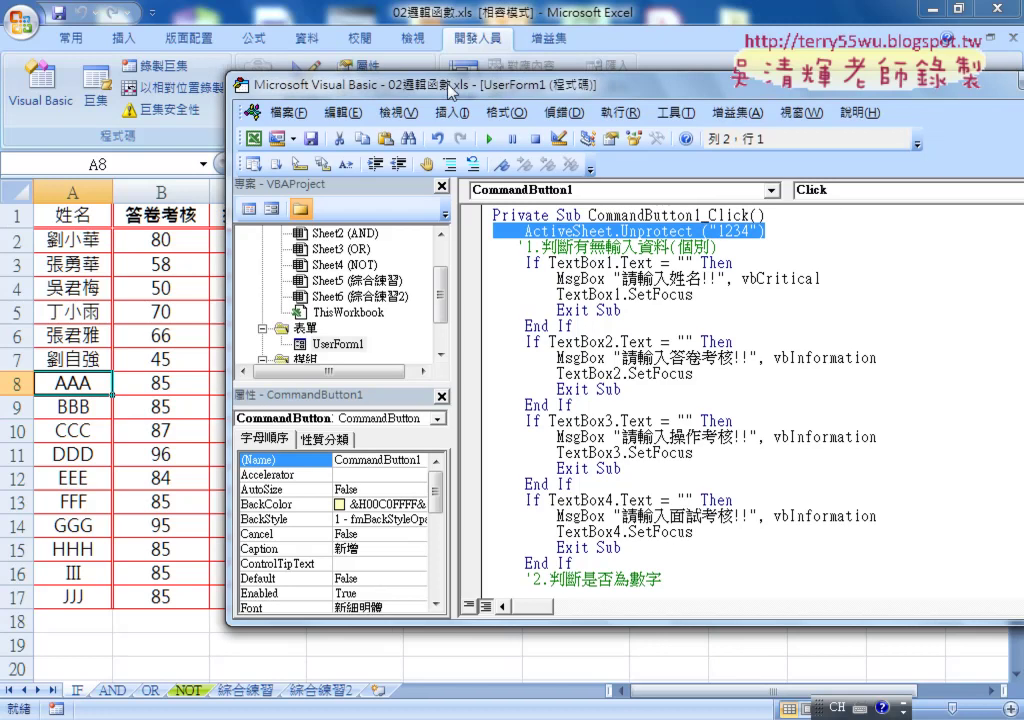
scroll(870, 325, down, 6)
scroll(870, 325, down, 12)
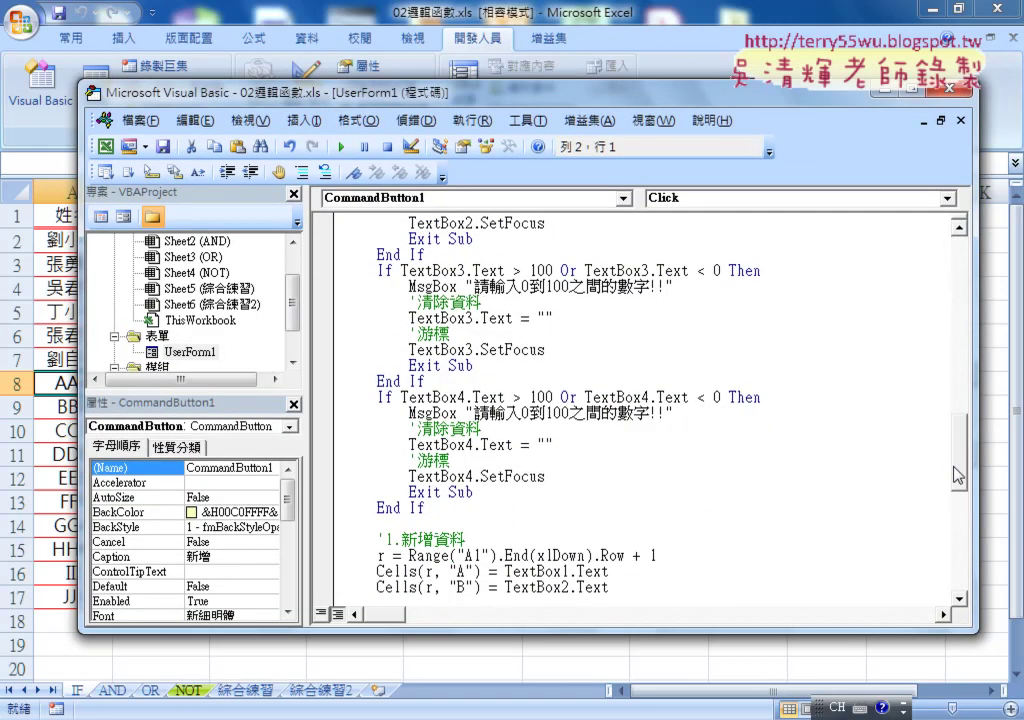
scroll(870, 325, down, 10)
drag(602, 445, 343, 440)
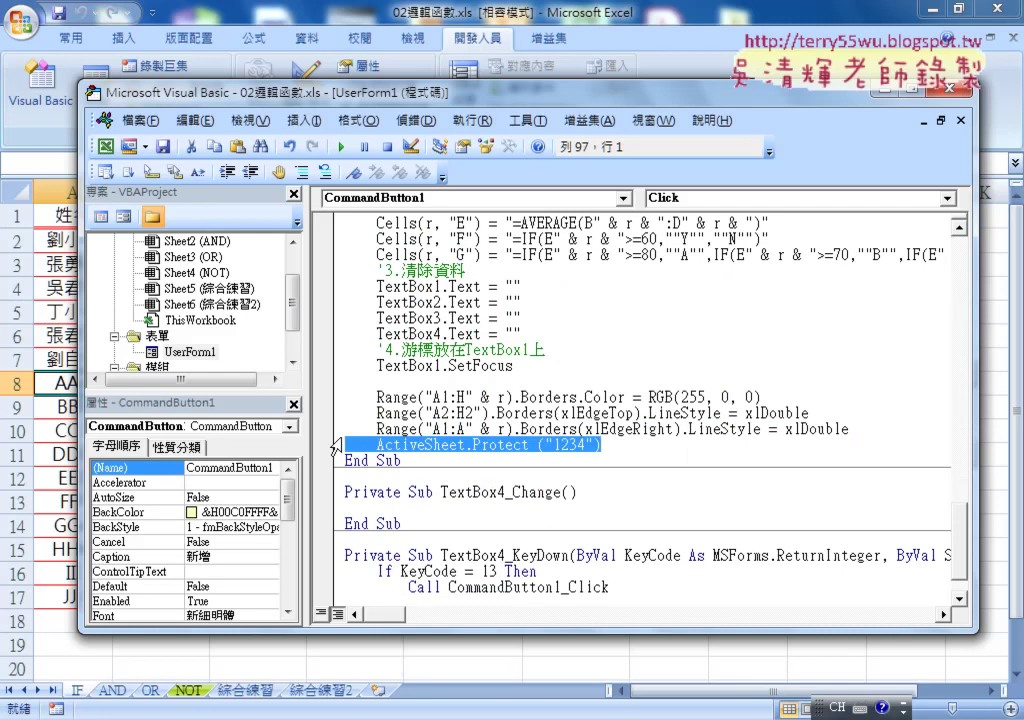
Back on the grade sheet, try editing score cell B17 and dismiss the protected-cell warning
key(alt+F11)
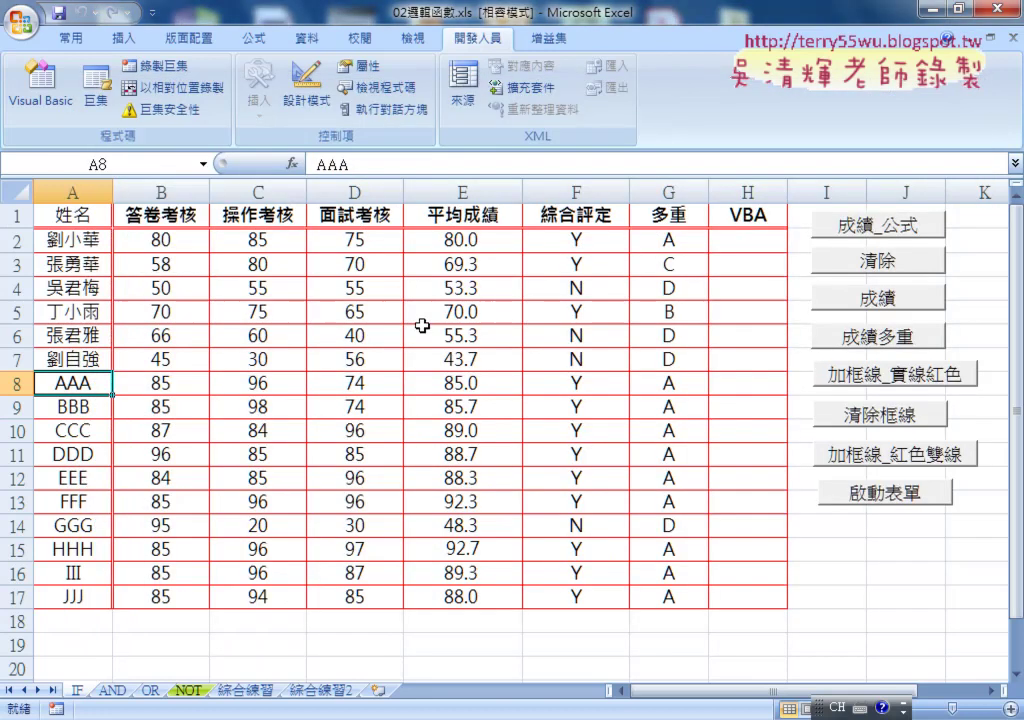
click(277, 556)
click(215, 618)
click(185, 600)
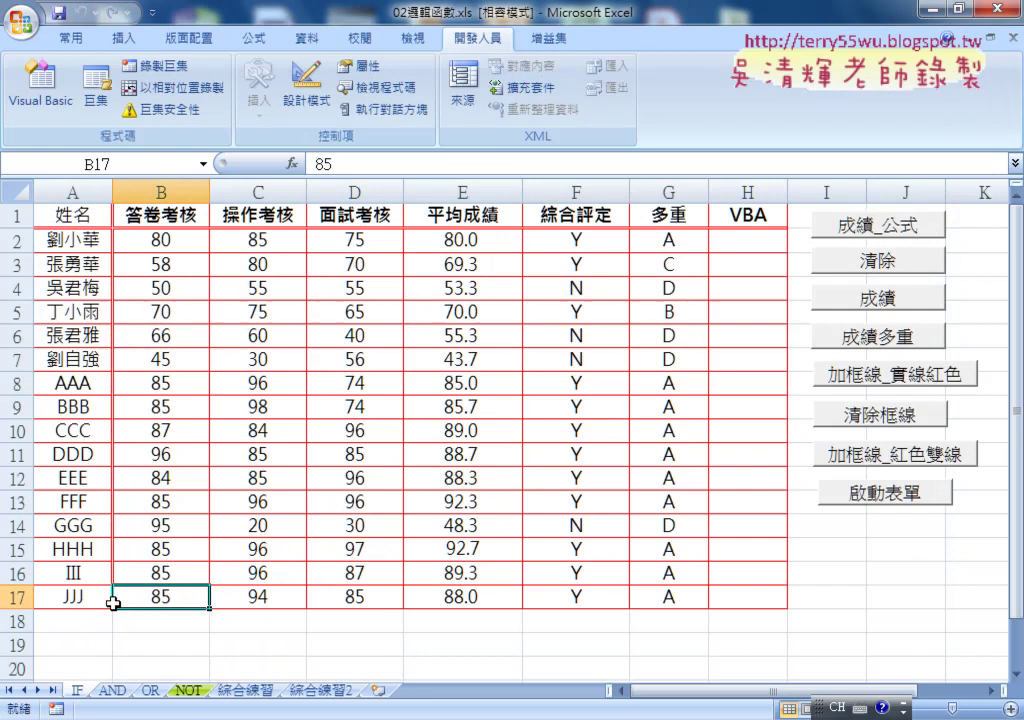
double_click(184, 604)
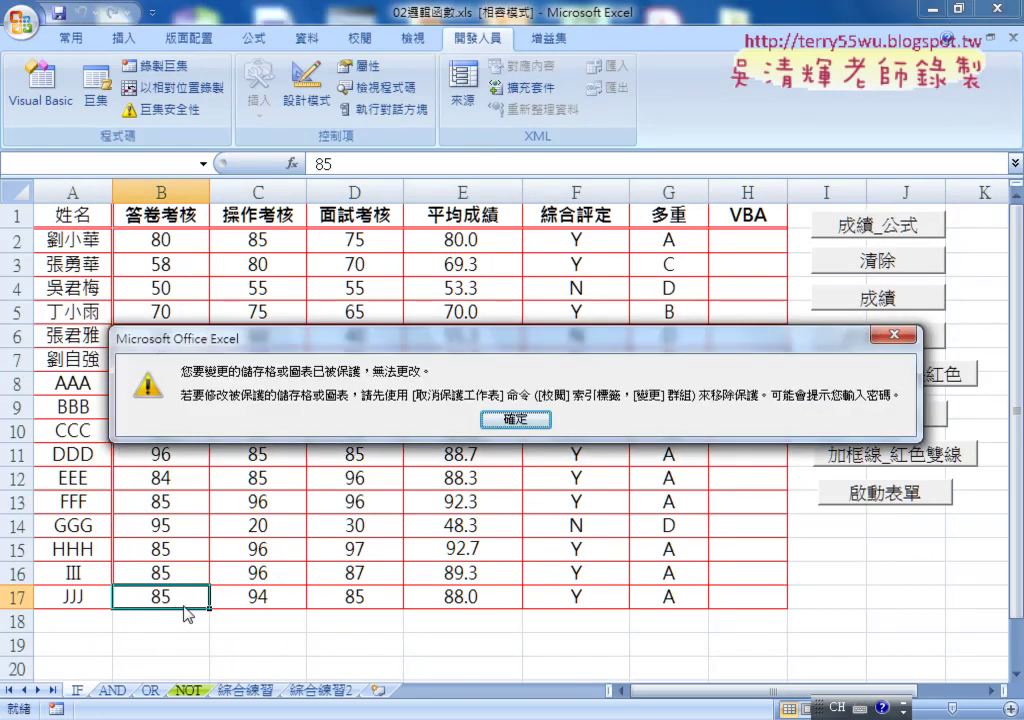
click(490, 418)
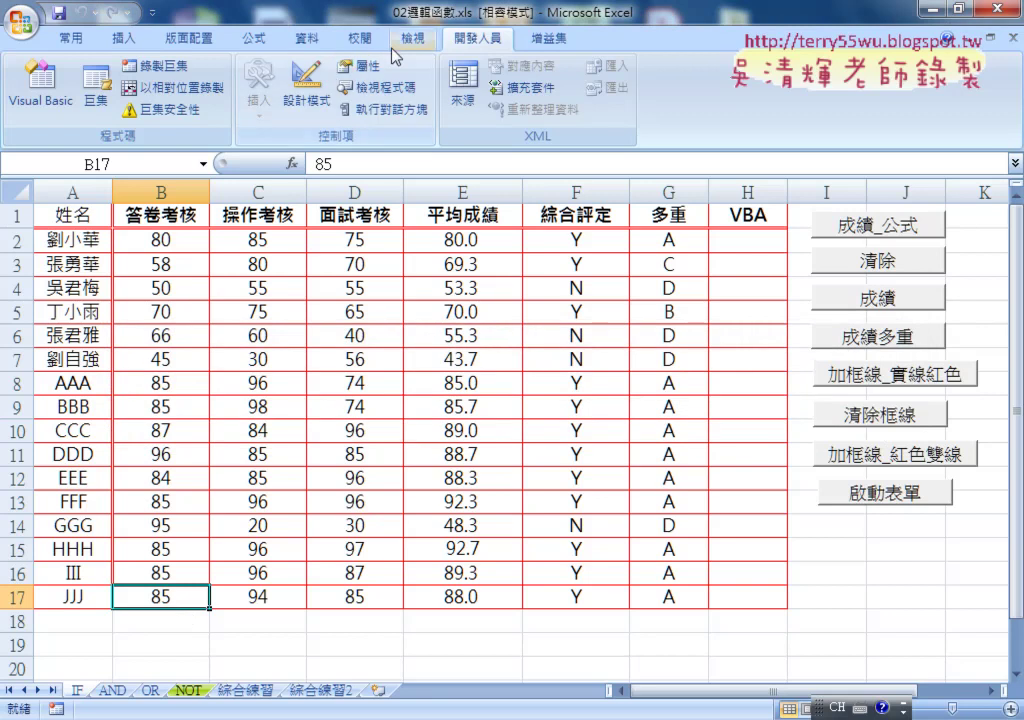
Attempt Review > Unprotect Sheet, then cancel without entering a password
click(358, 38)
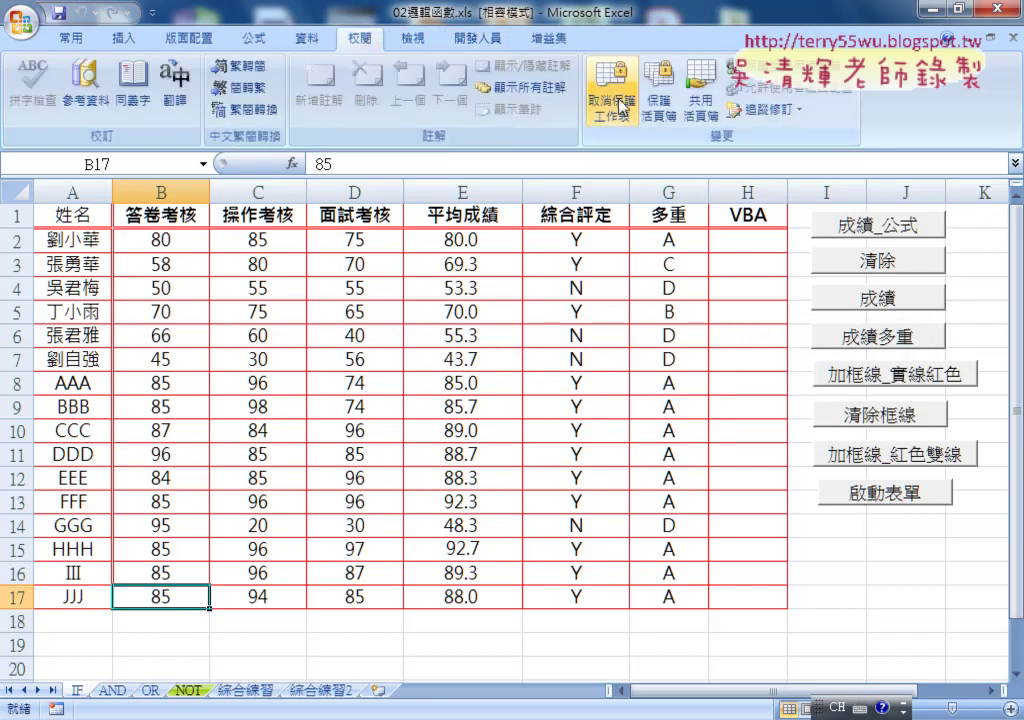
click(622, 104)
click(601, 309)
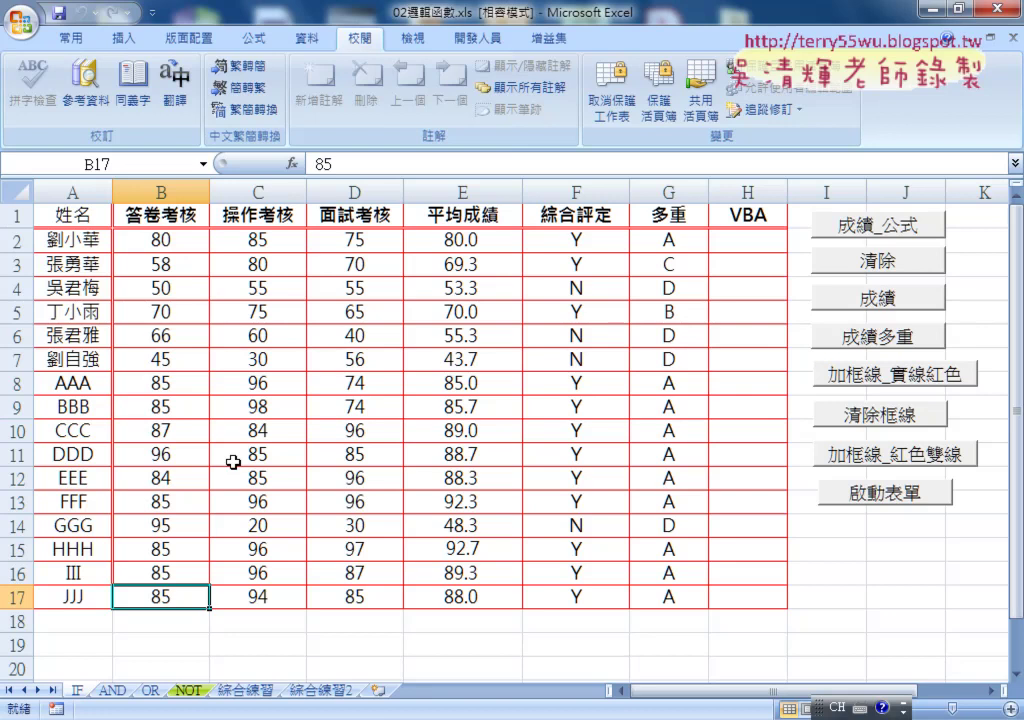
Launch the 成績系統 grade-entry form with 啟動表單 and close it again
click(866, 500)
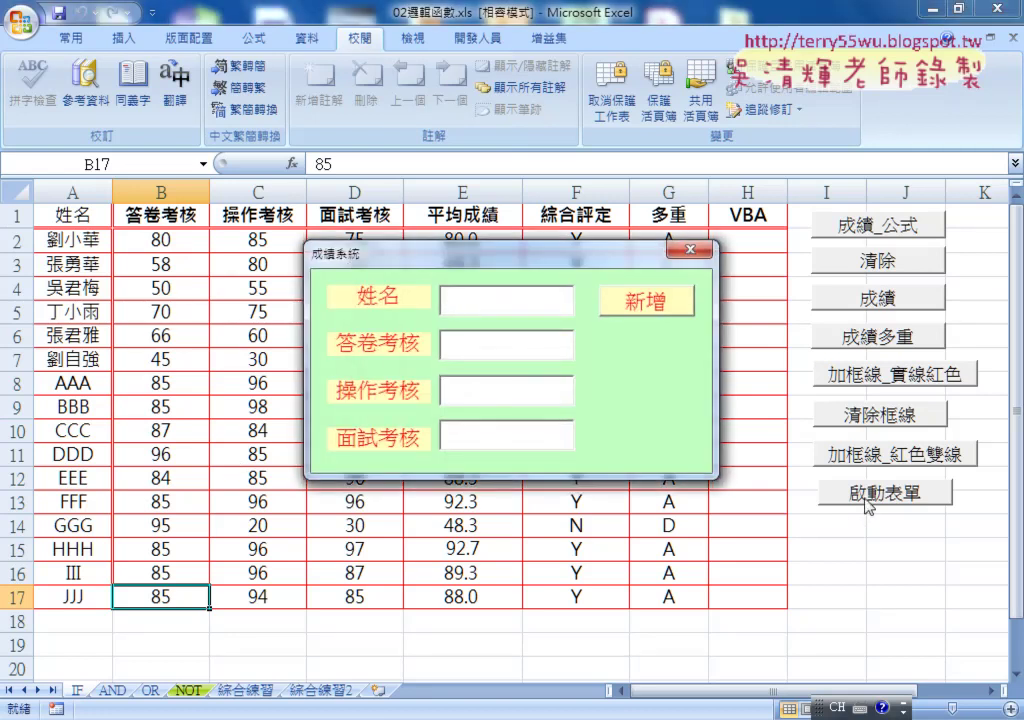
click(683, 250)
click(488, 40)
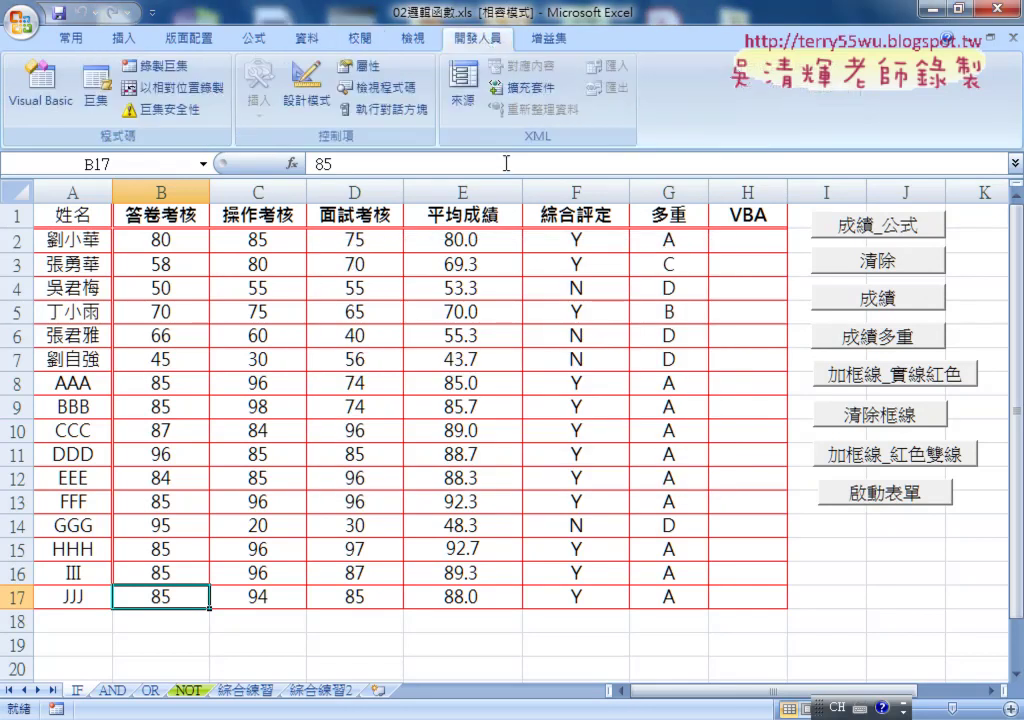
Select the password in the 新增 button's ActiveSheet.Unprotect line, then open the Unprotect Sheet prompt
click(39, 80)
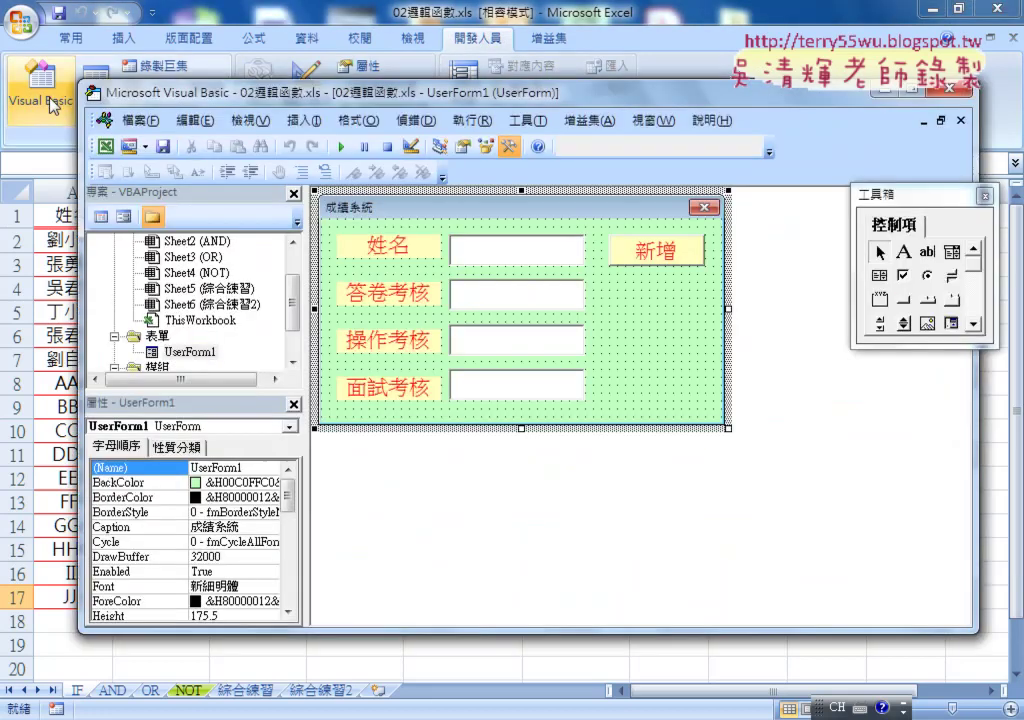
double_click(668, 255)
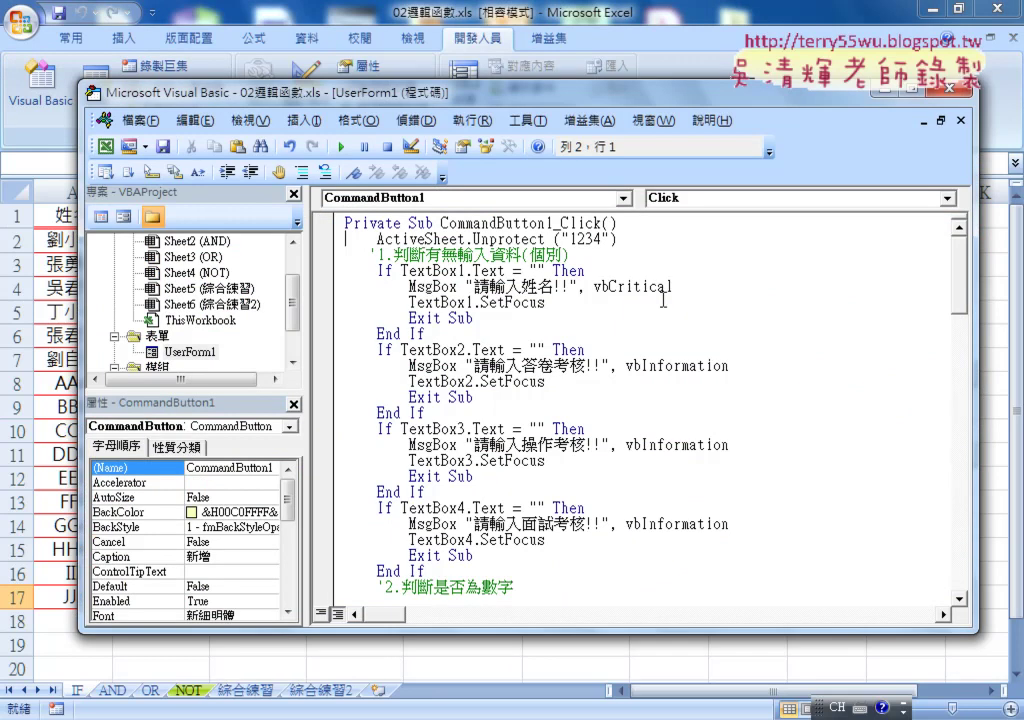
drag(618, 240, 338, 243)
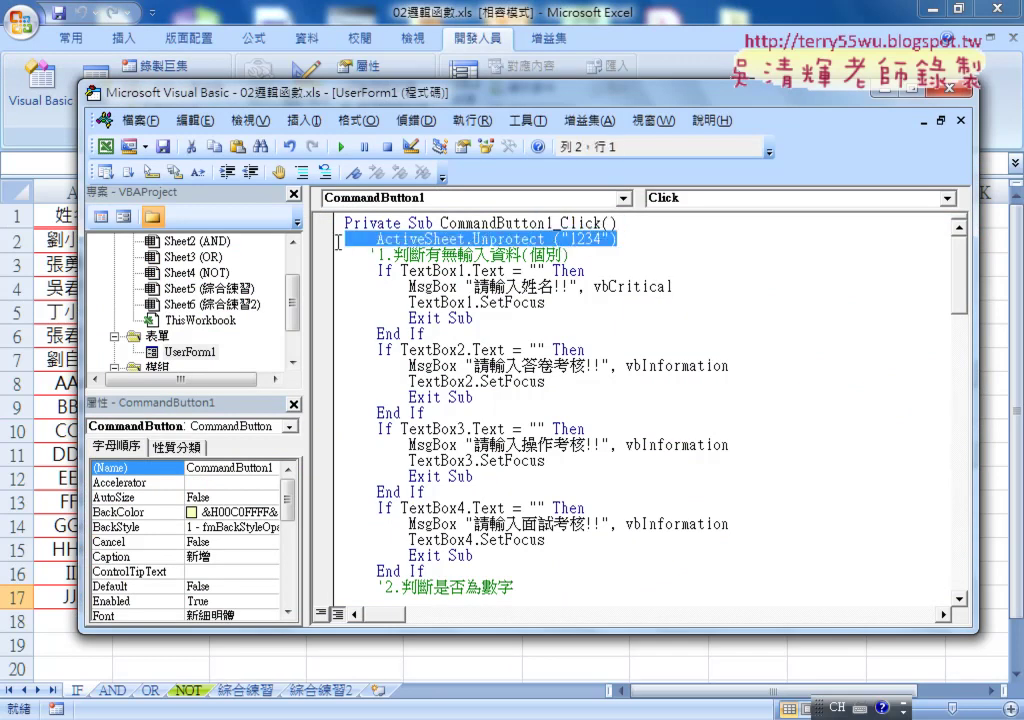
double_click(585, 239)
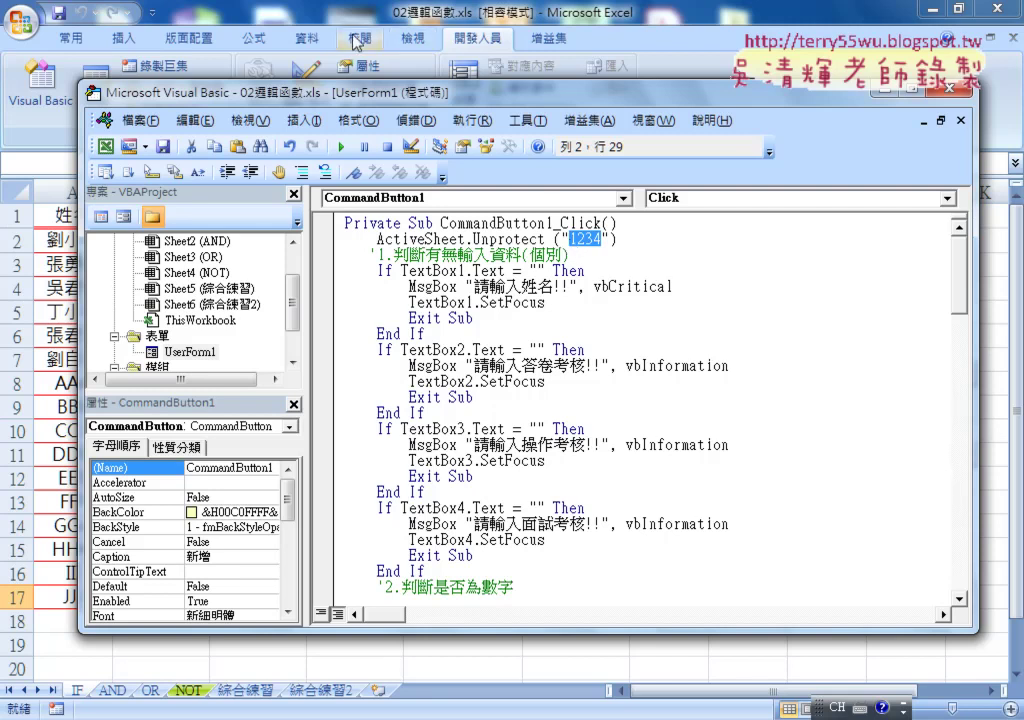
click(286, 34)
click(611, 90)
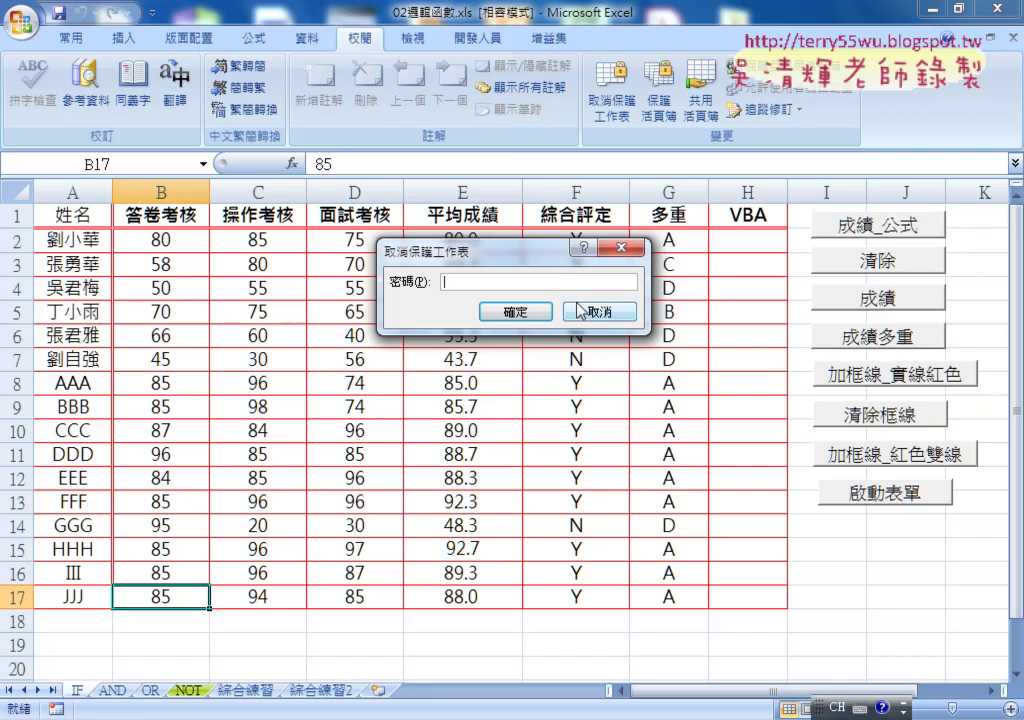
Cancel the unprotect prompt, return to the VBA editor and close its three code and form windows
click(622, 247)
click(476, 38)
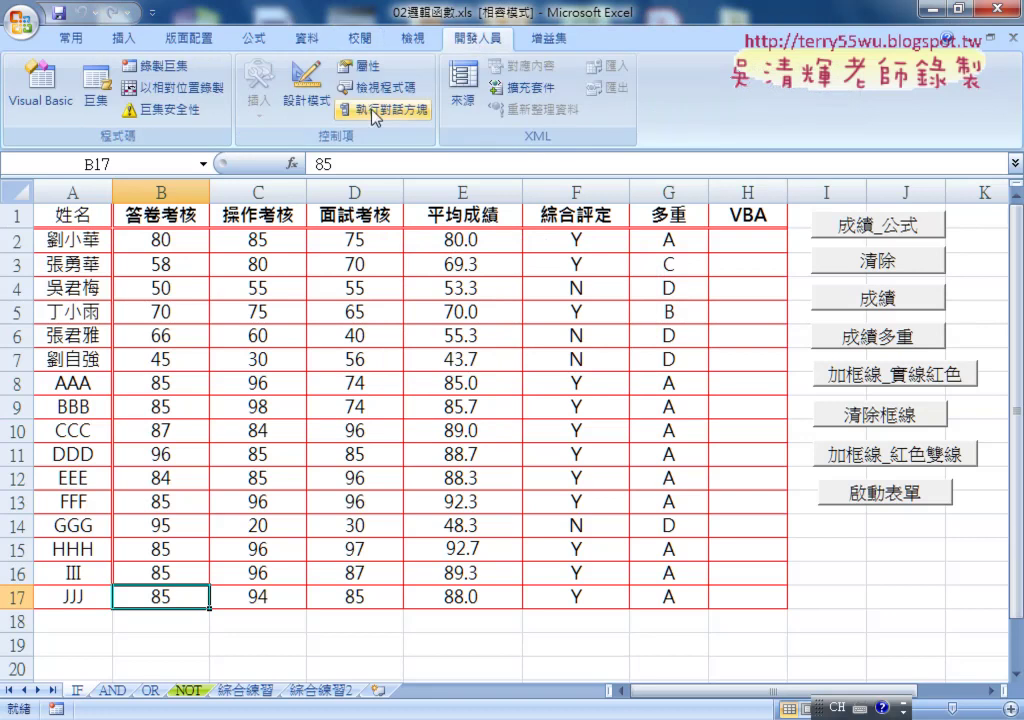
click(40, 85)
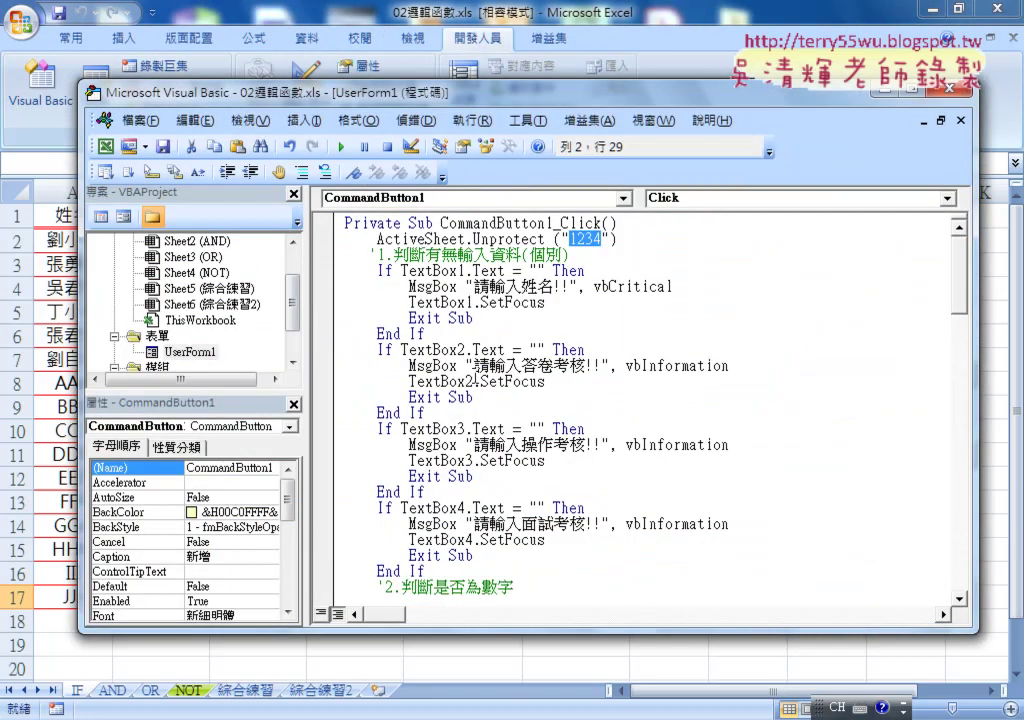
click(960, 121)
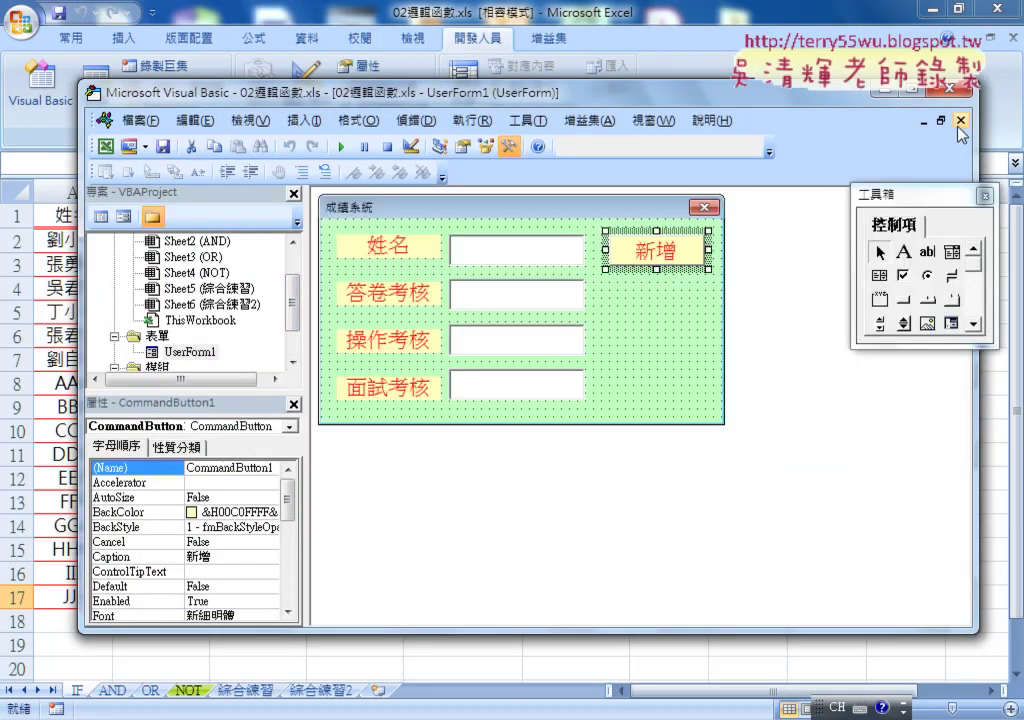
click(960, 121)
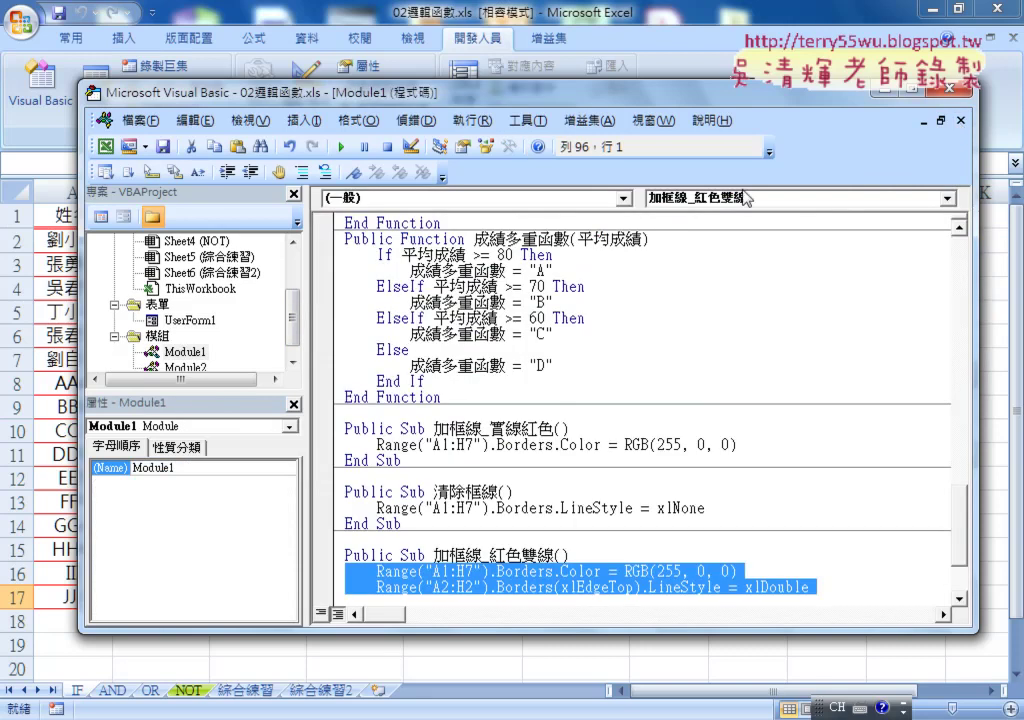
click(960, 121)
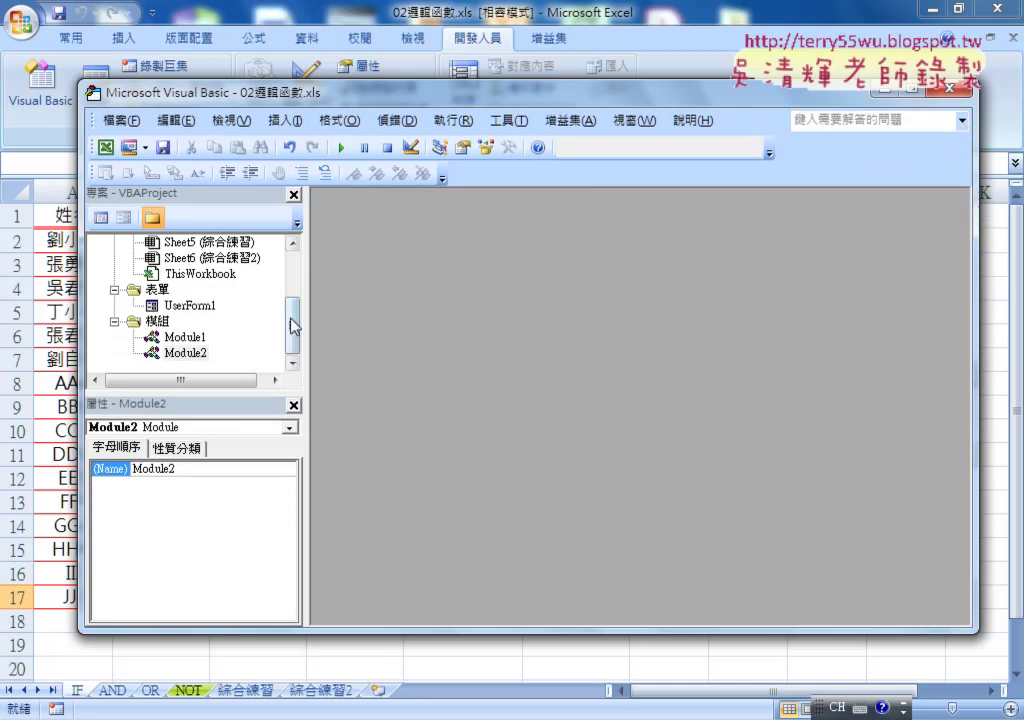
Reopen UserForm1 and the 新增 button's code, then close both windows again
click(192, 306)
mouse_move(293, 331)
mouse_down()
mouse_move(297, 267)
mouse_move(296, 338)
mouse_up()
double_click(190, 305)
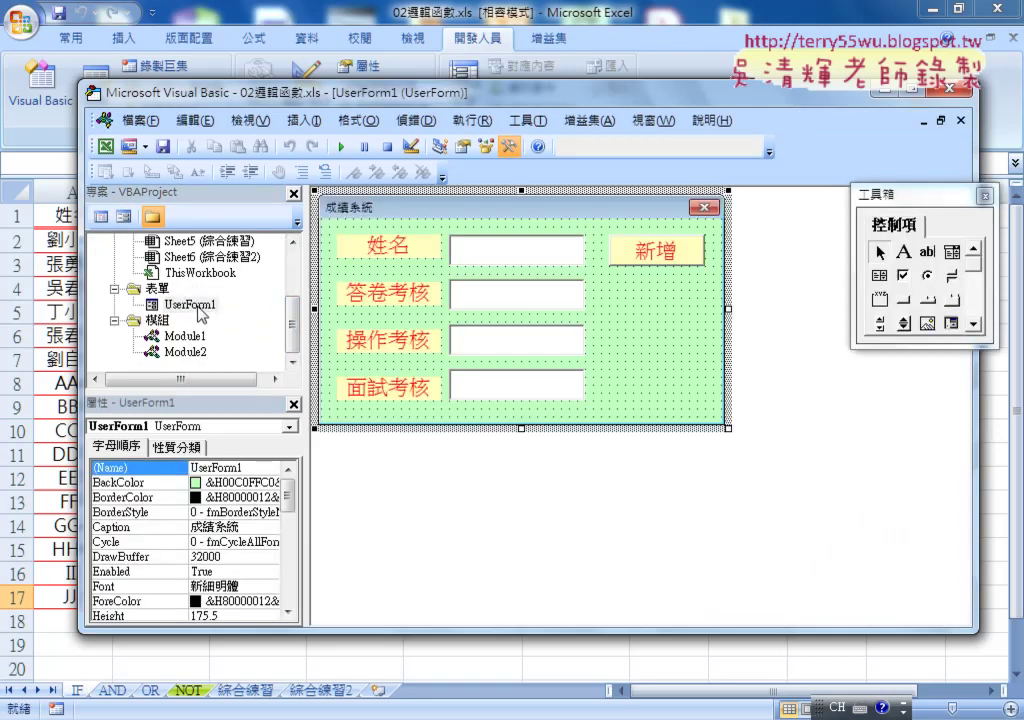
click(622, 250)
double_click(655, 250)
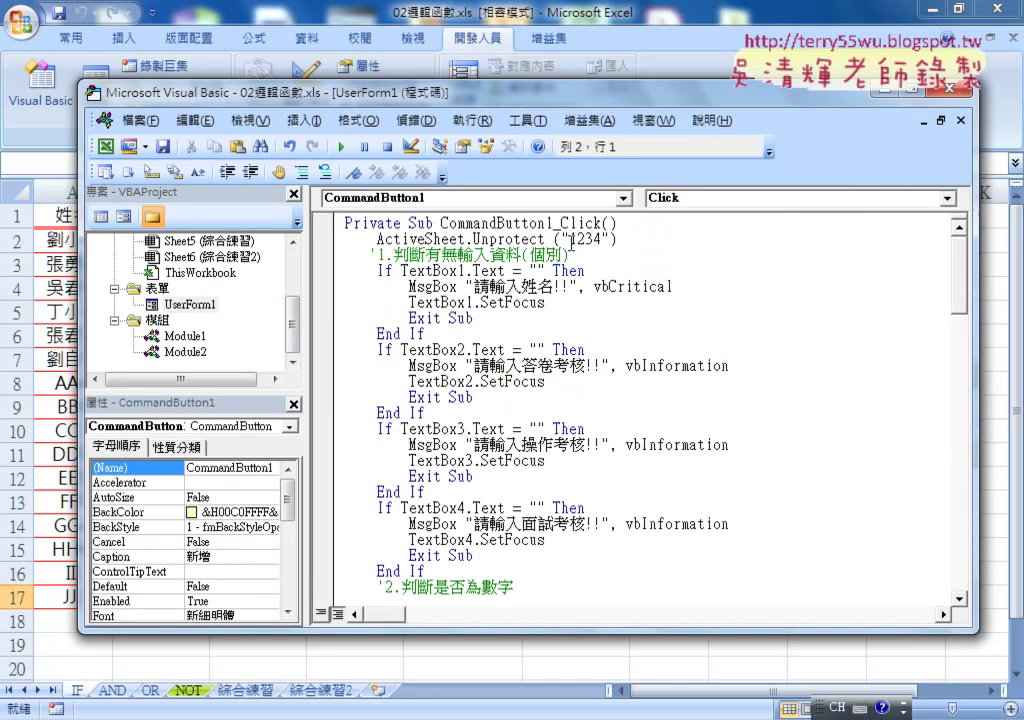
click(961, 120)
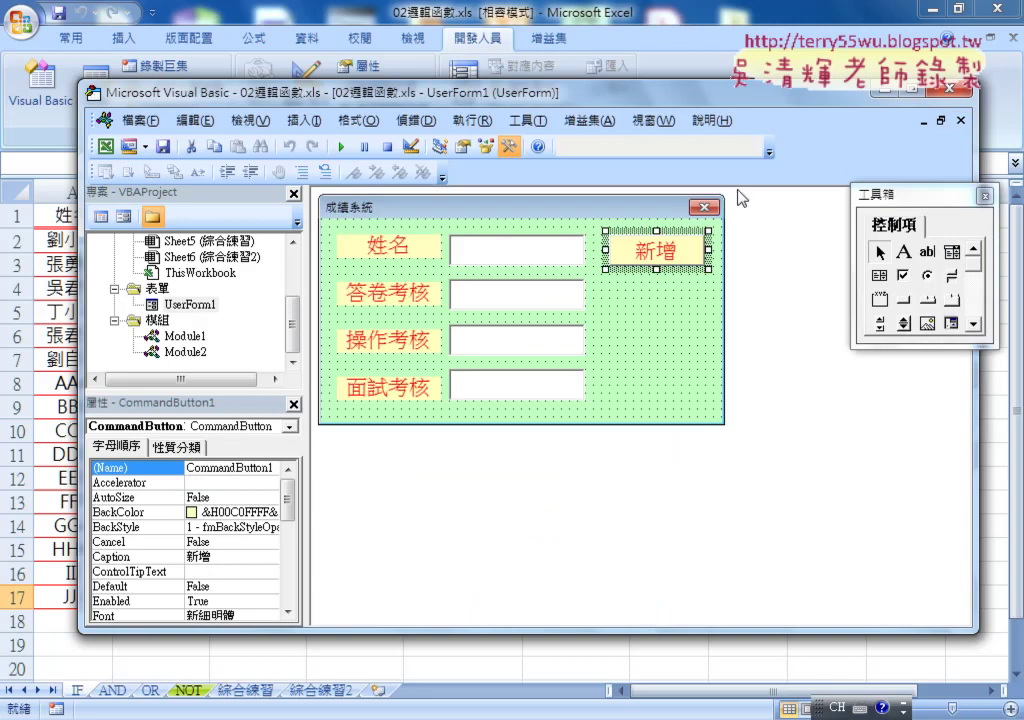
click(961, 120)
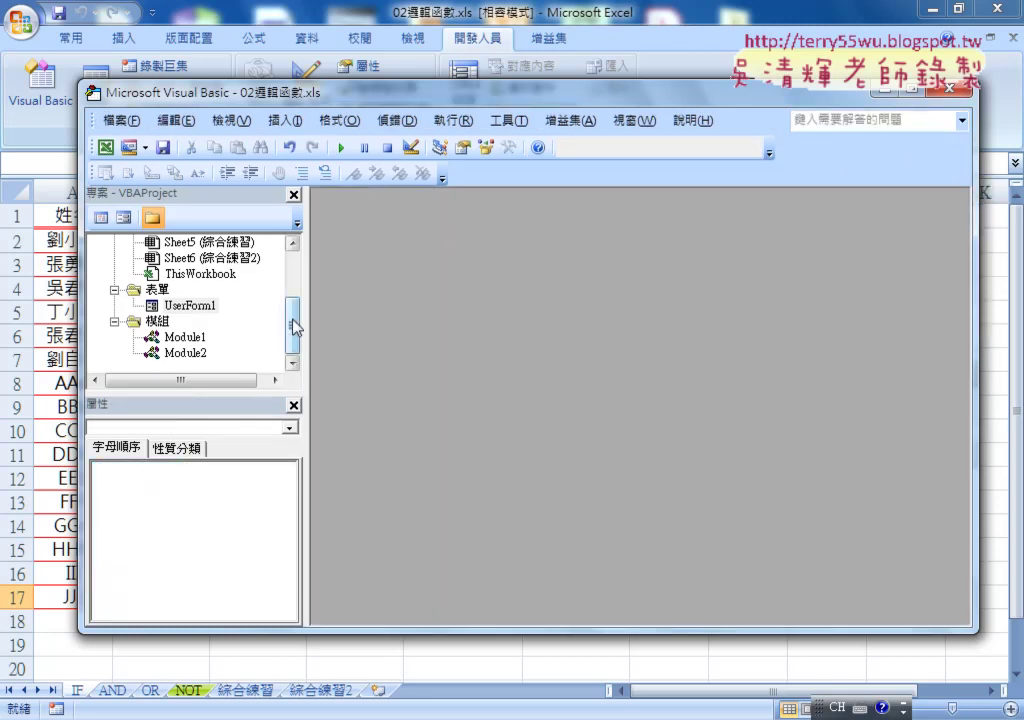
Widen the project panel, select VBAProject, and collapse then re-expand its tree
mouse_move(293, 325)
mouse_down()
mouse_move(293, 263)
mouse_move(398, 256)
mouse_up()
click(268, 246)
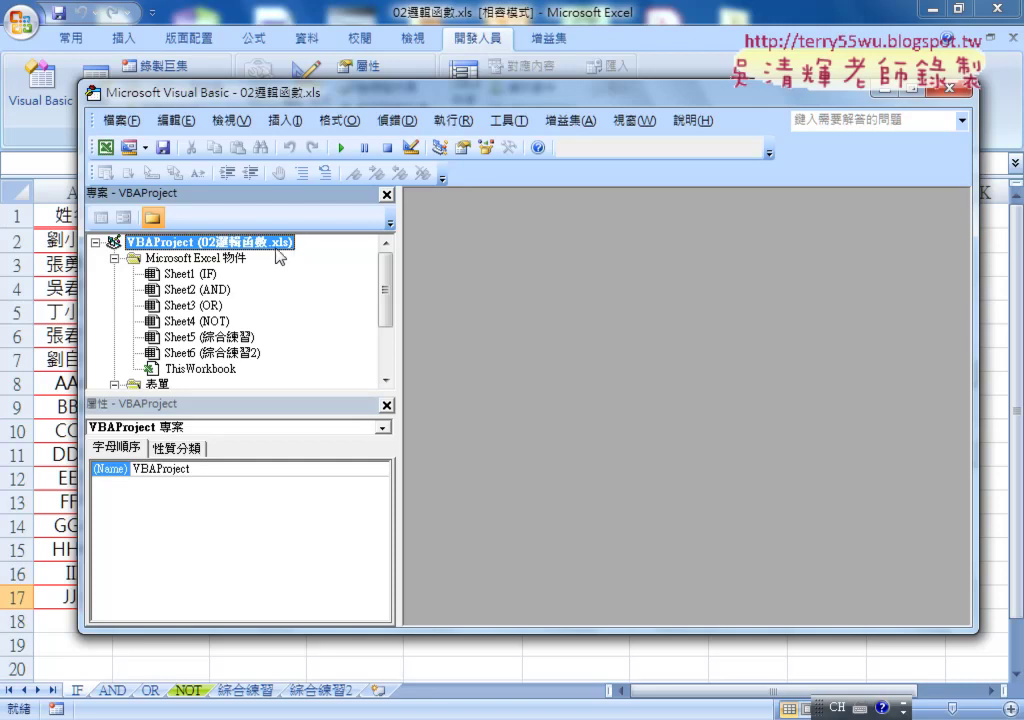
click(95, 242)
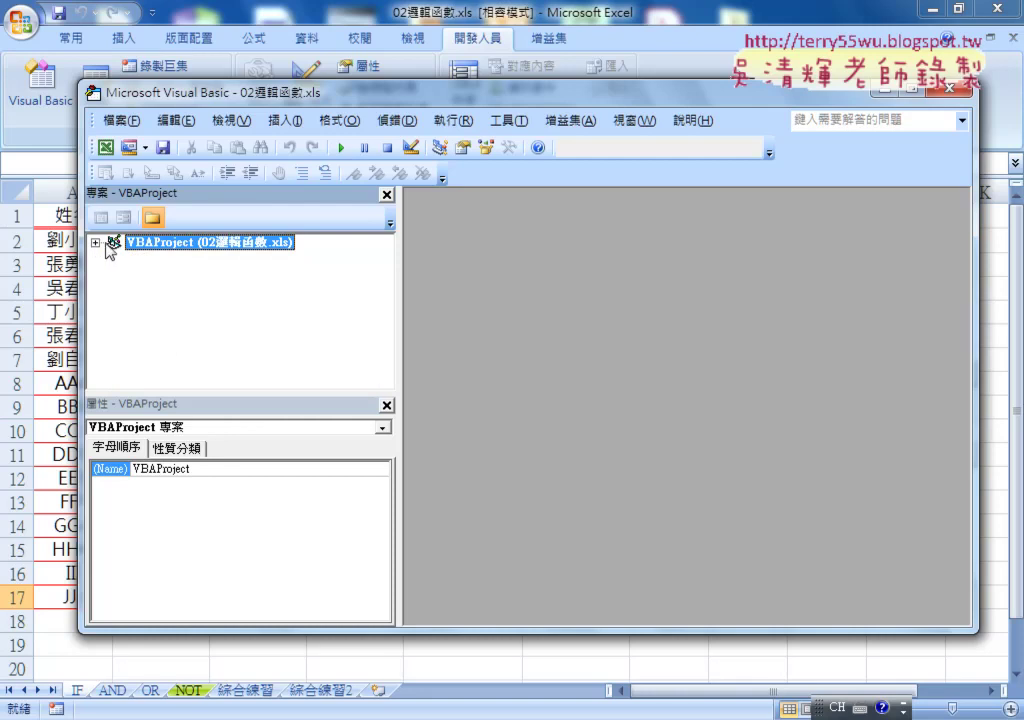
click(95, 242)
In VBAProject Properties > Protection, lock the project for viewing with a confirmed project password
right_click(186, 246)
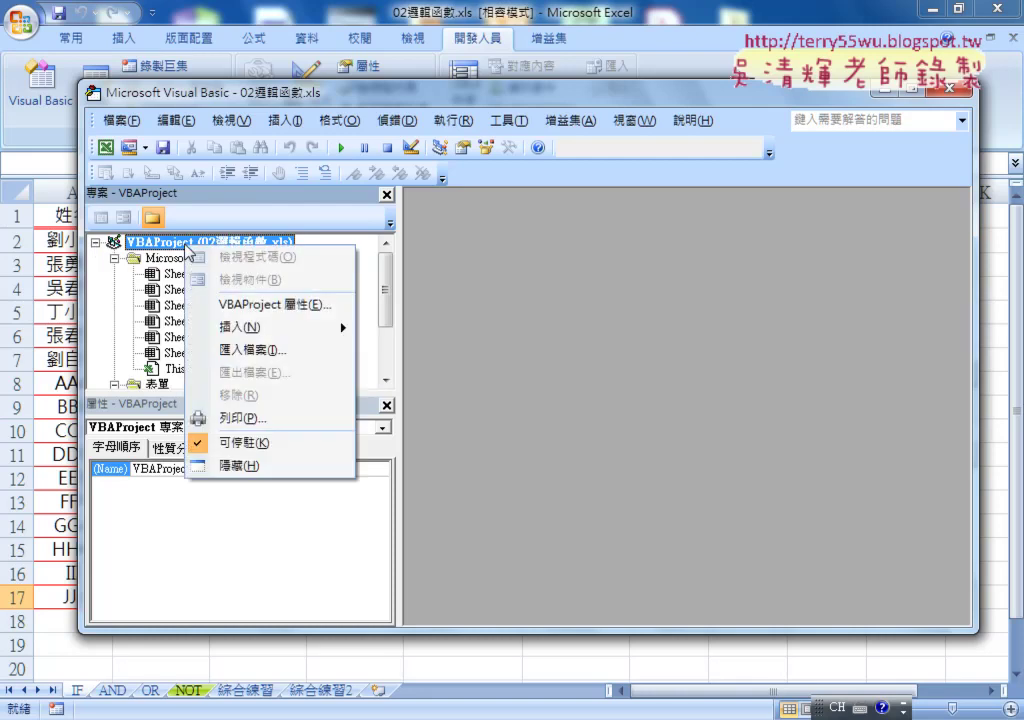
click(290, 306)
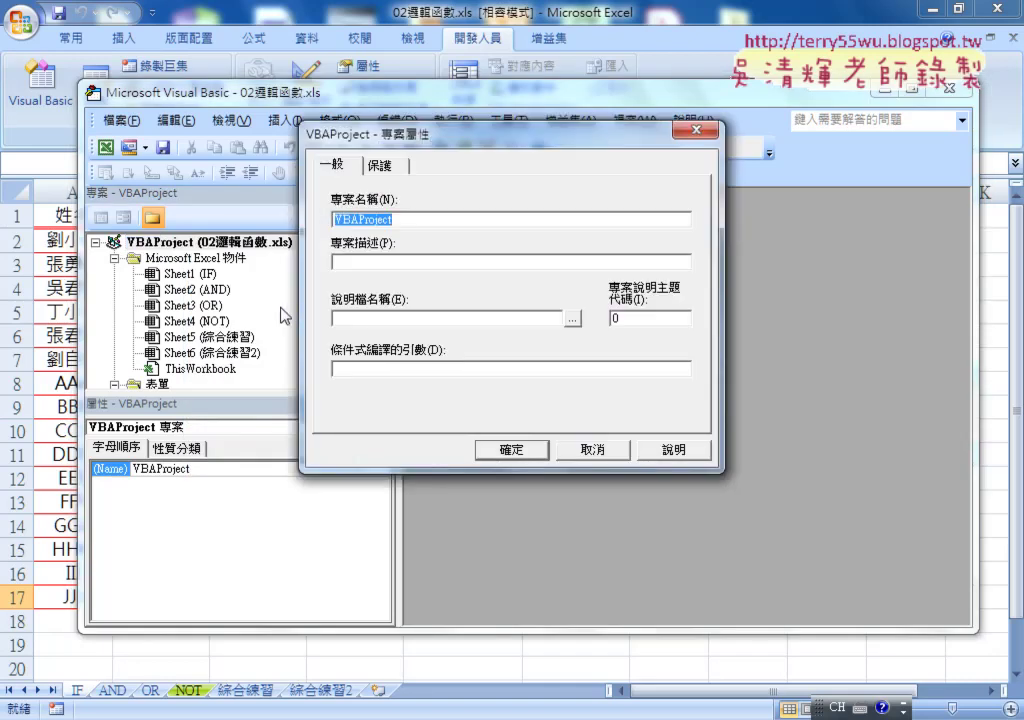
drag(434, 141, 540, 151)
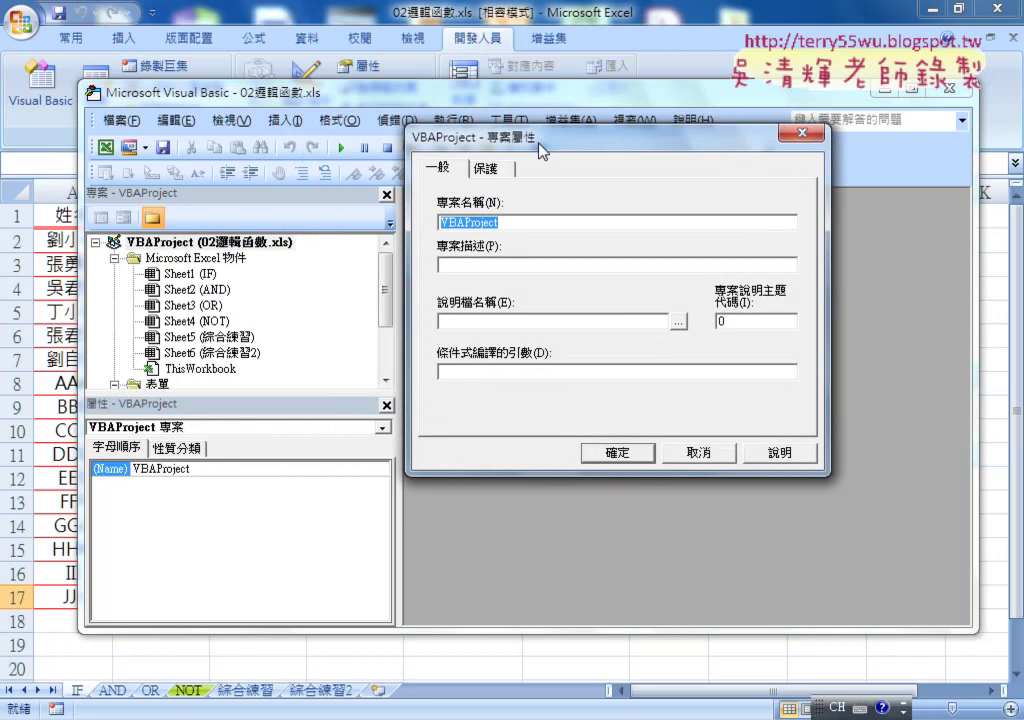
click(500, 169)
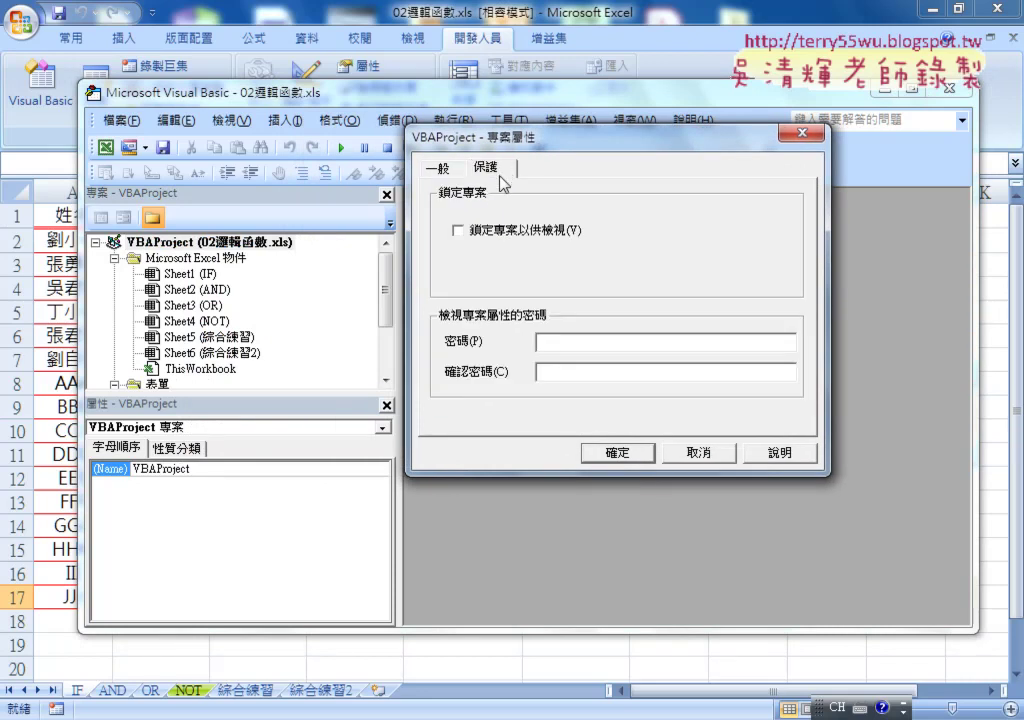
click(486, 237)
click(576, 343)
key(Tab)
click(617, 458)
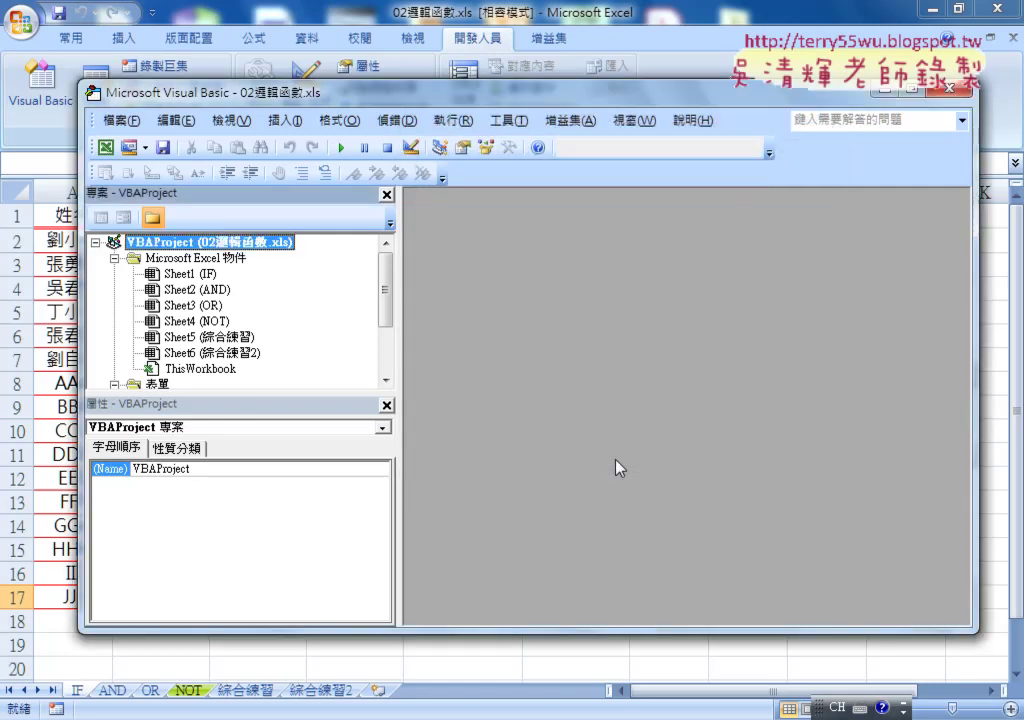
click(95, 243)
Open UserForm1 briefly, then close the VBA editor and Excel, saving the workbook
click(95, 243)
scroll(365, 300, down, 2)
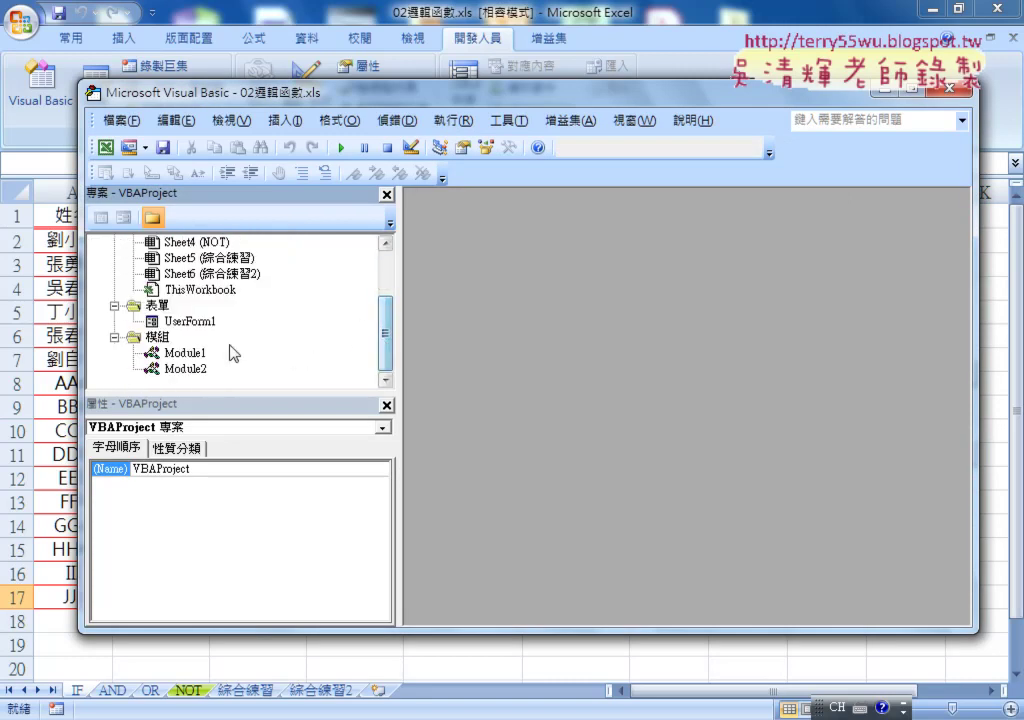
double_click(211, 320)
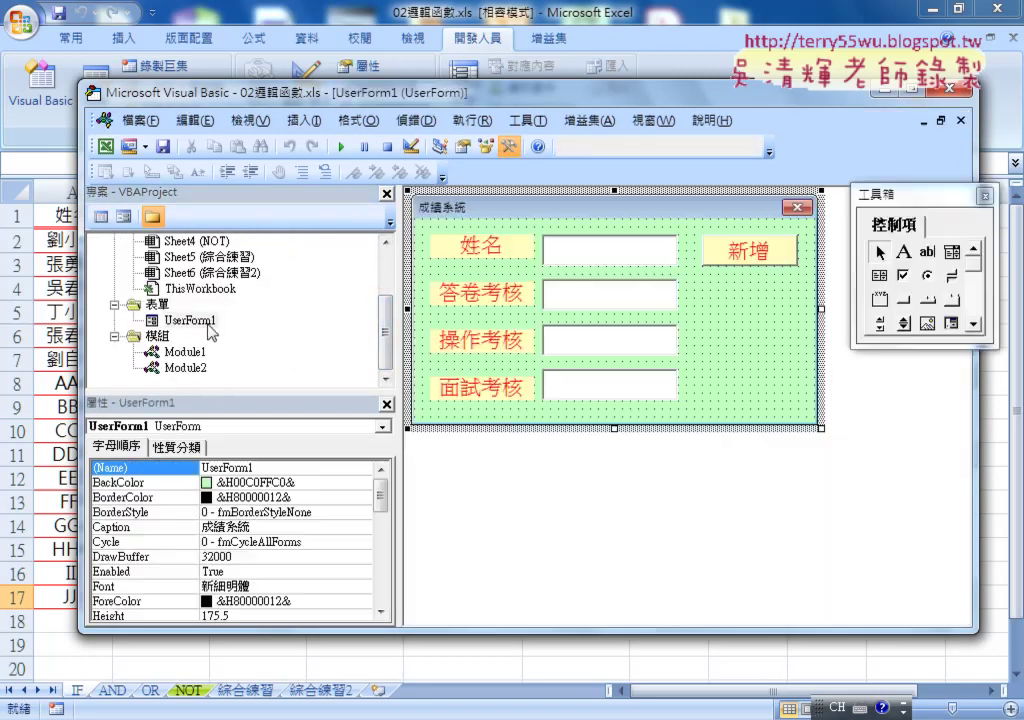
click(943, 93)
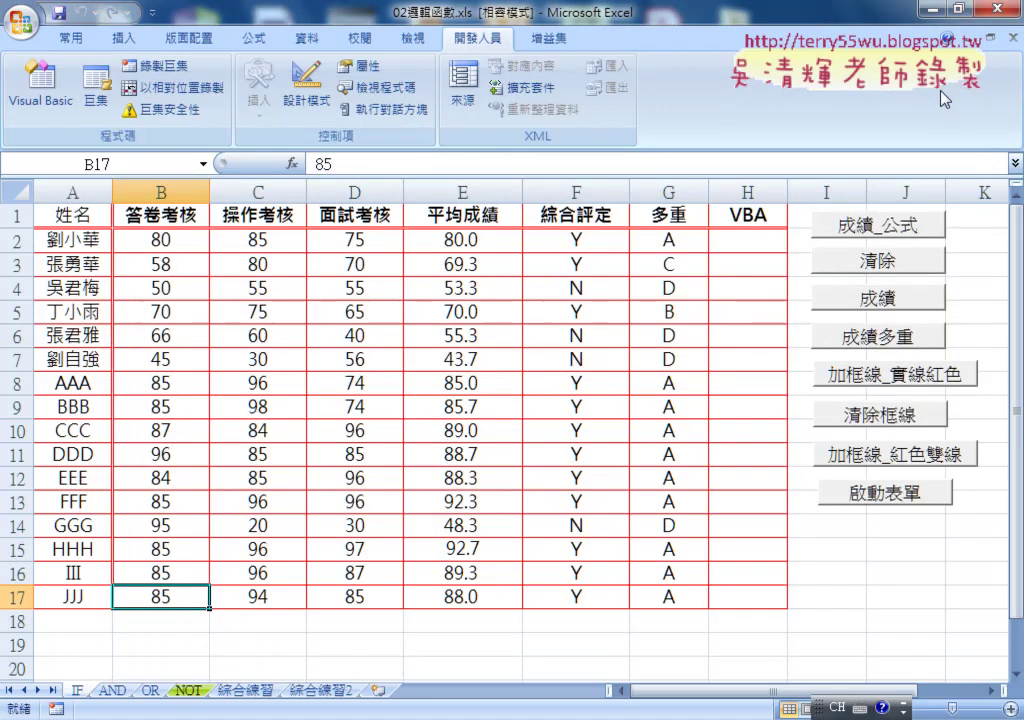
click(997, 12)
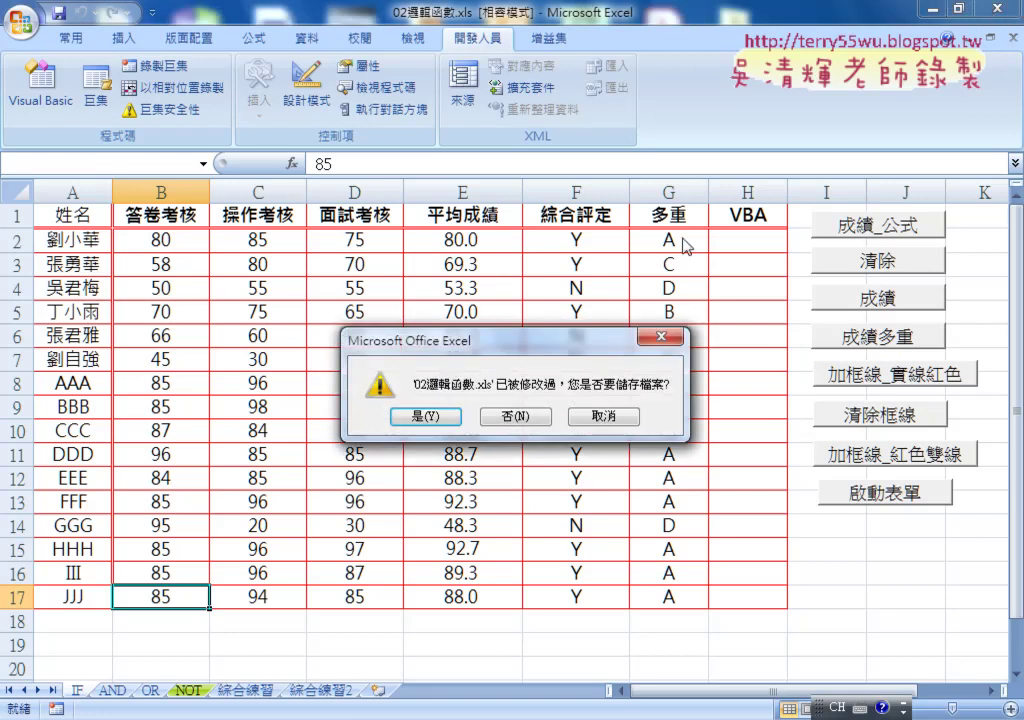
click(418, 415)
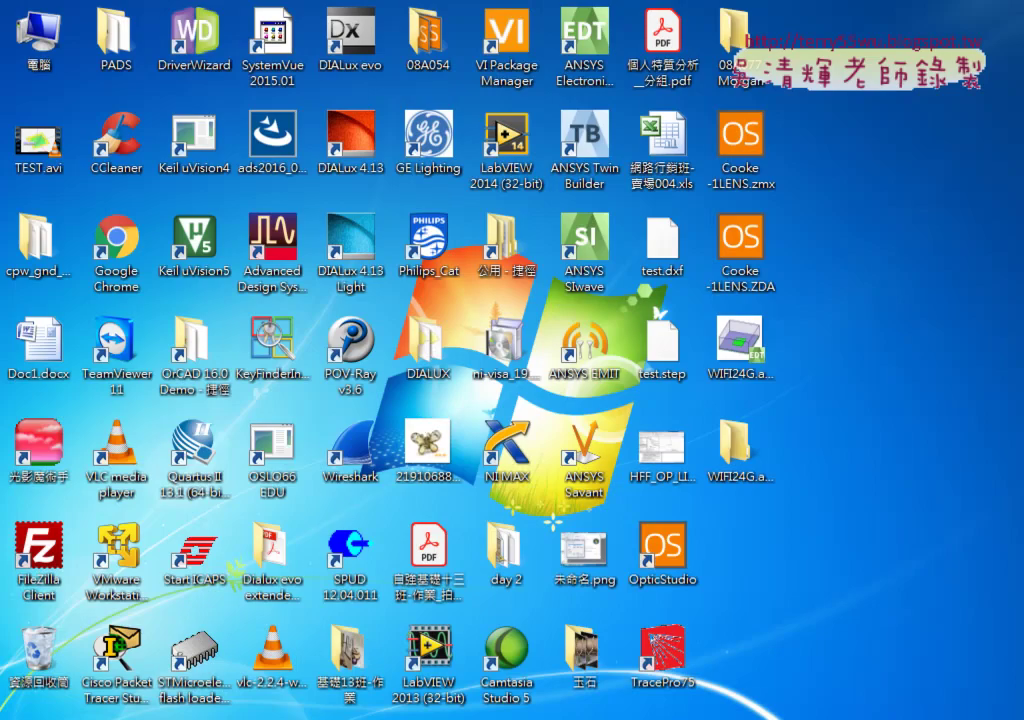
Reopen 02邏輯函數.xls with macro content enabled and open Developer > Visual Basic
click(133, 712)
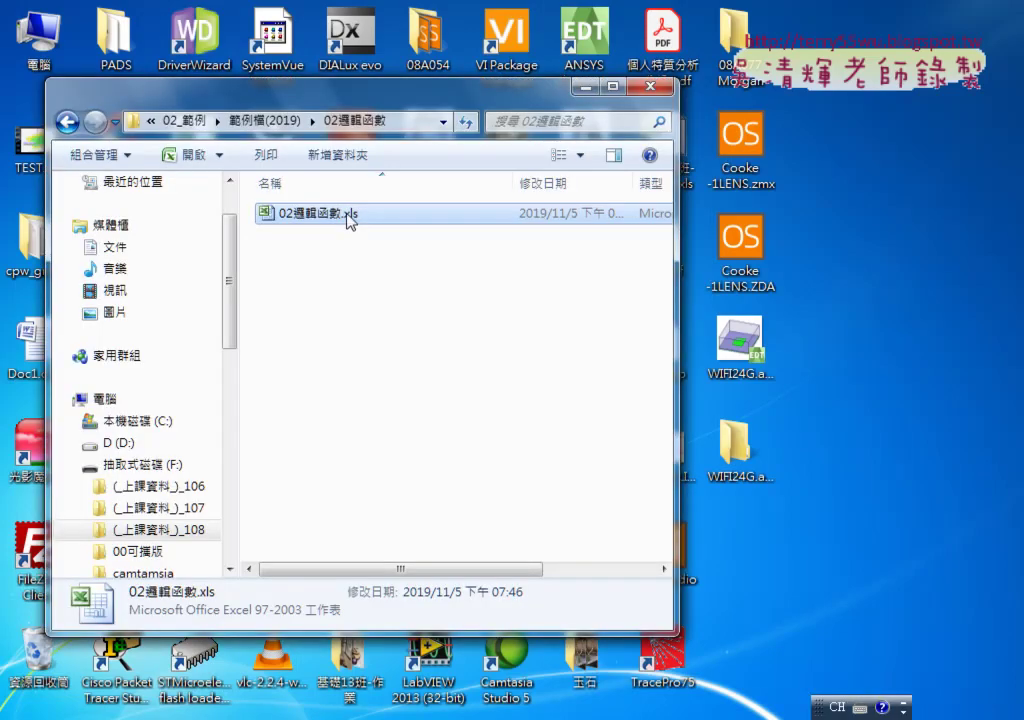
double_click(347, 215)
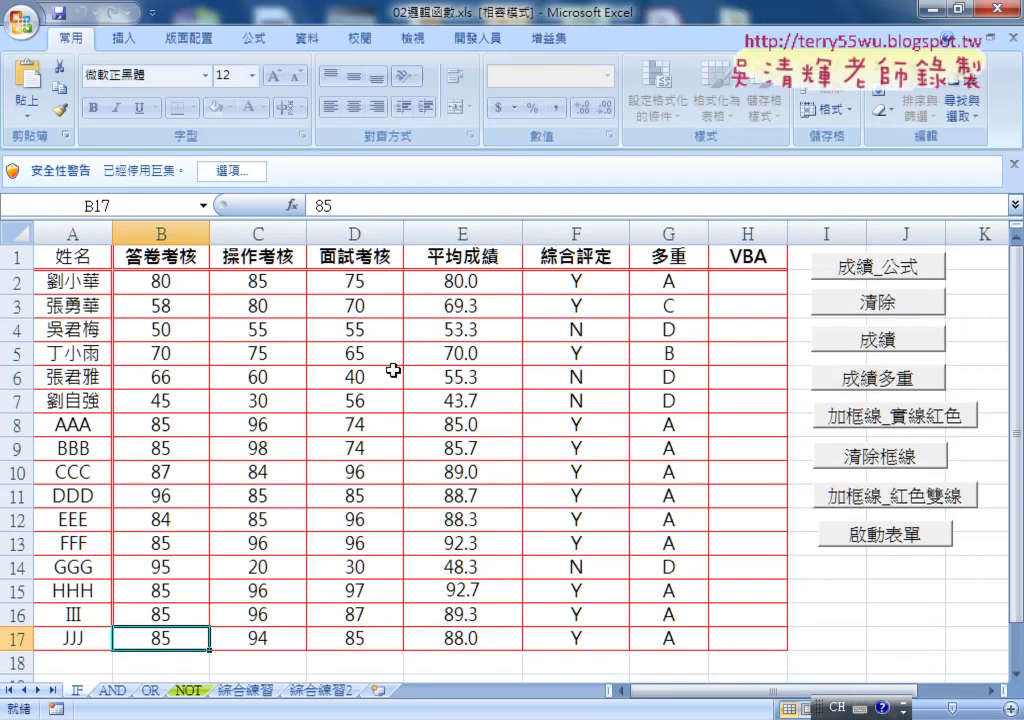
click(232, 173)
click(325, 374)
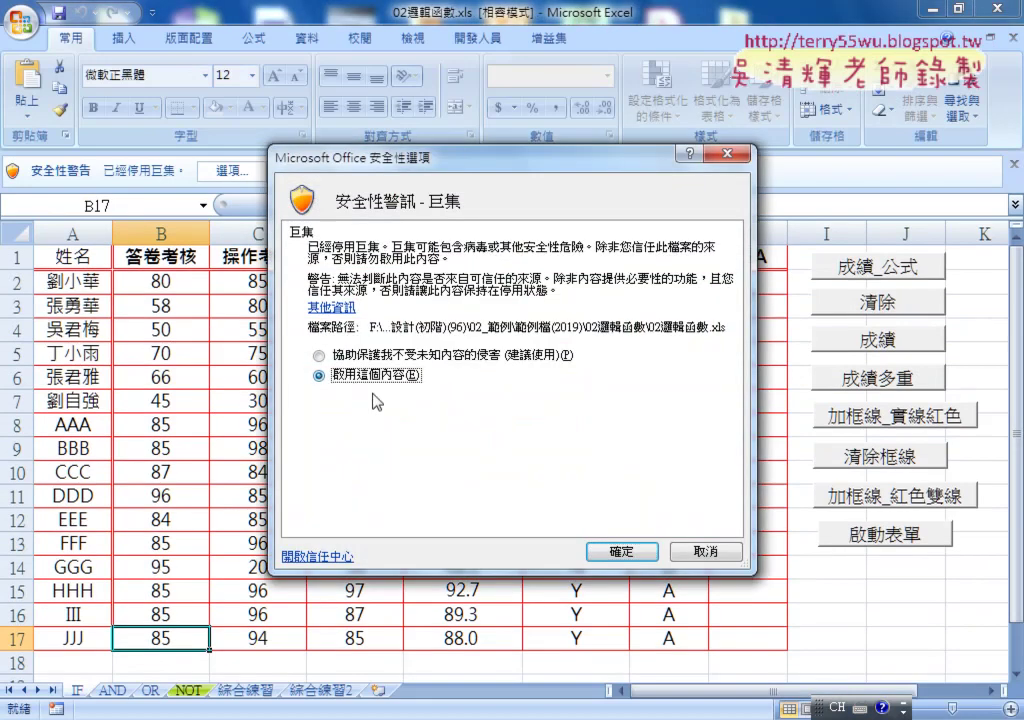
click(605, 548)
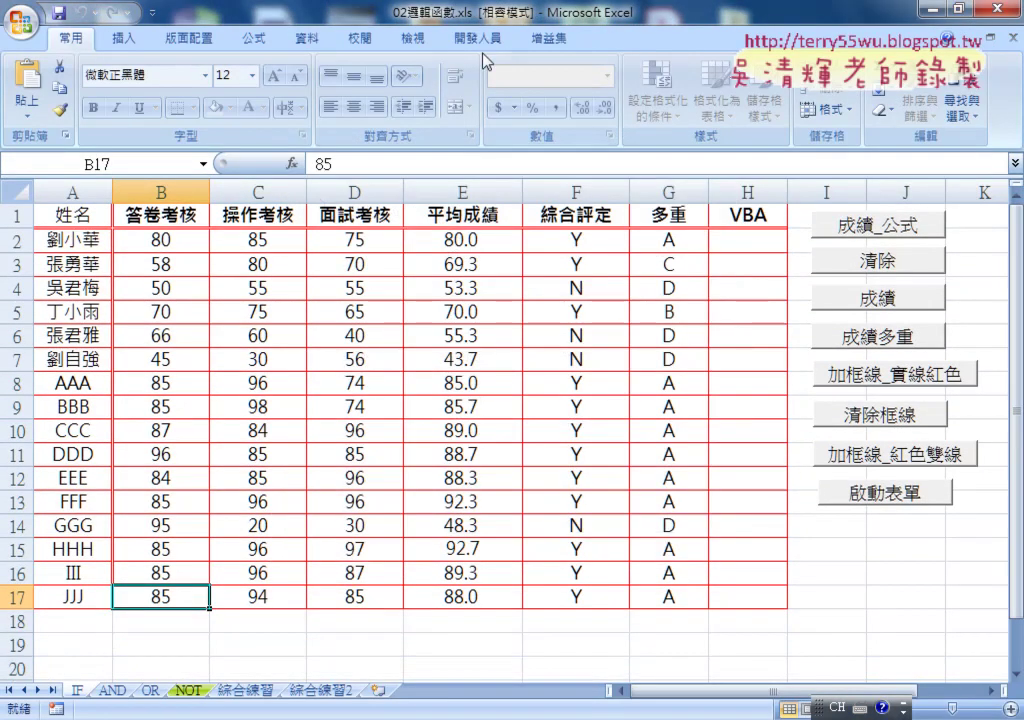
click(483, 42)
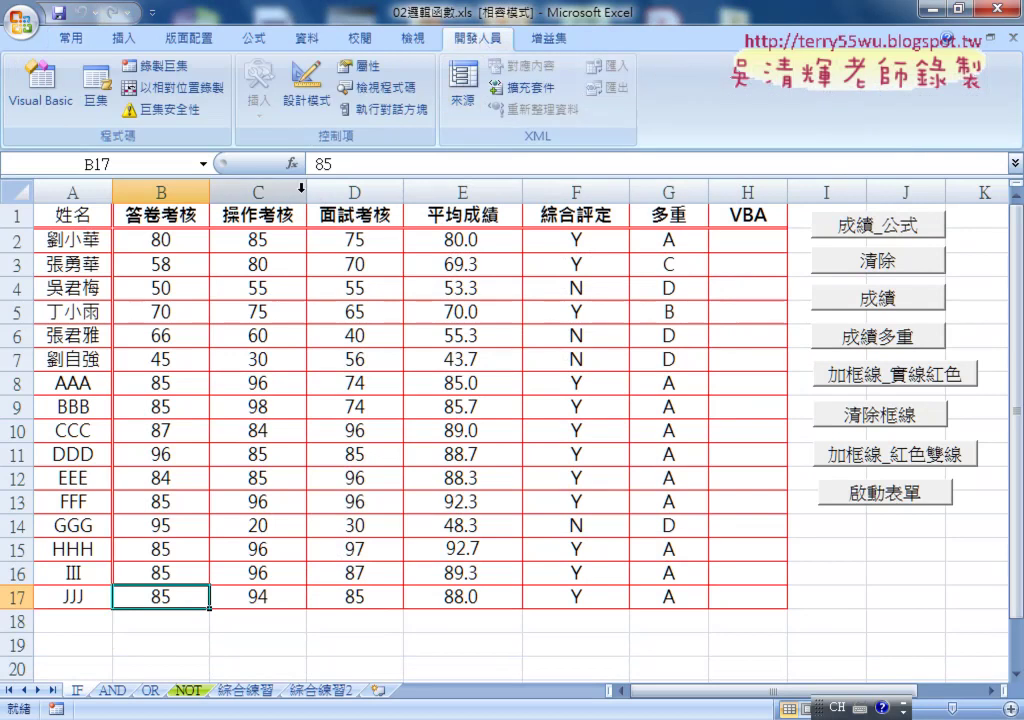
click(45, 101)
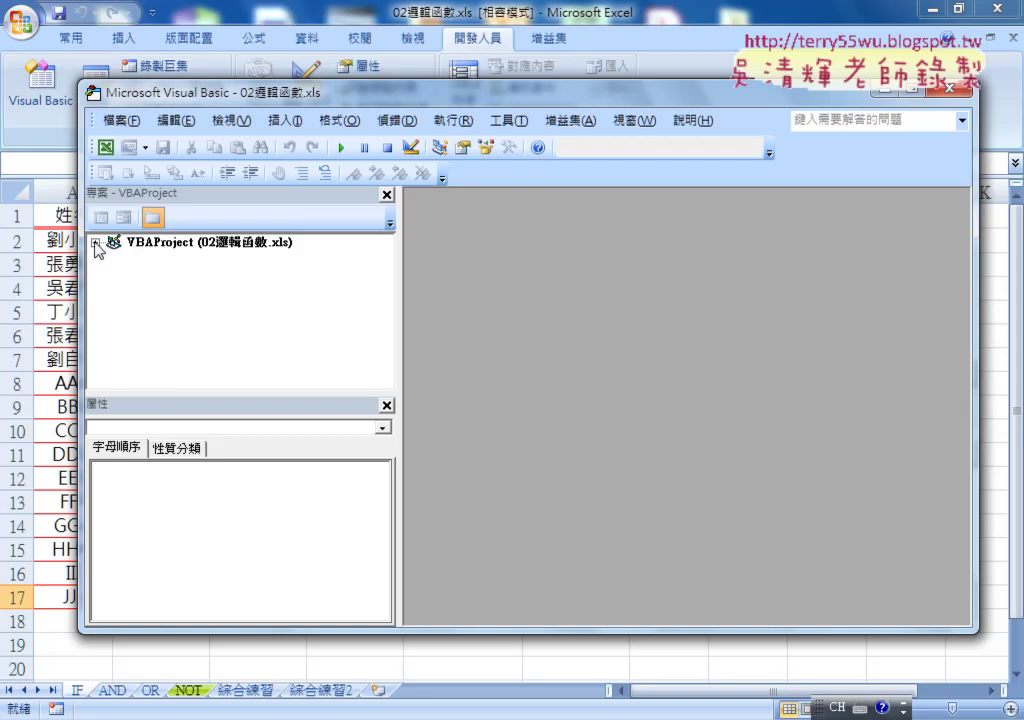
Try expanding the locked VBAProject with a wrong password, then dismiss the error and prompt
click(95, 243)
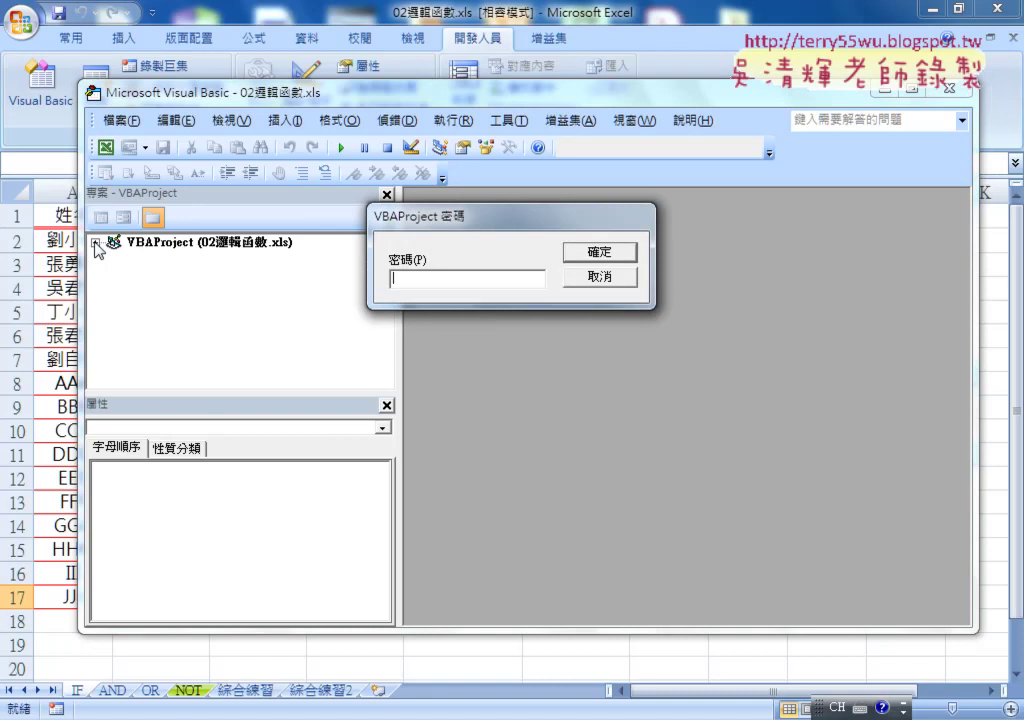
key(Return)
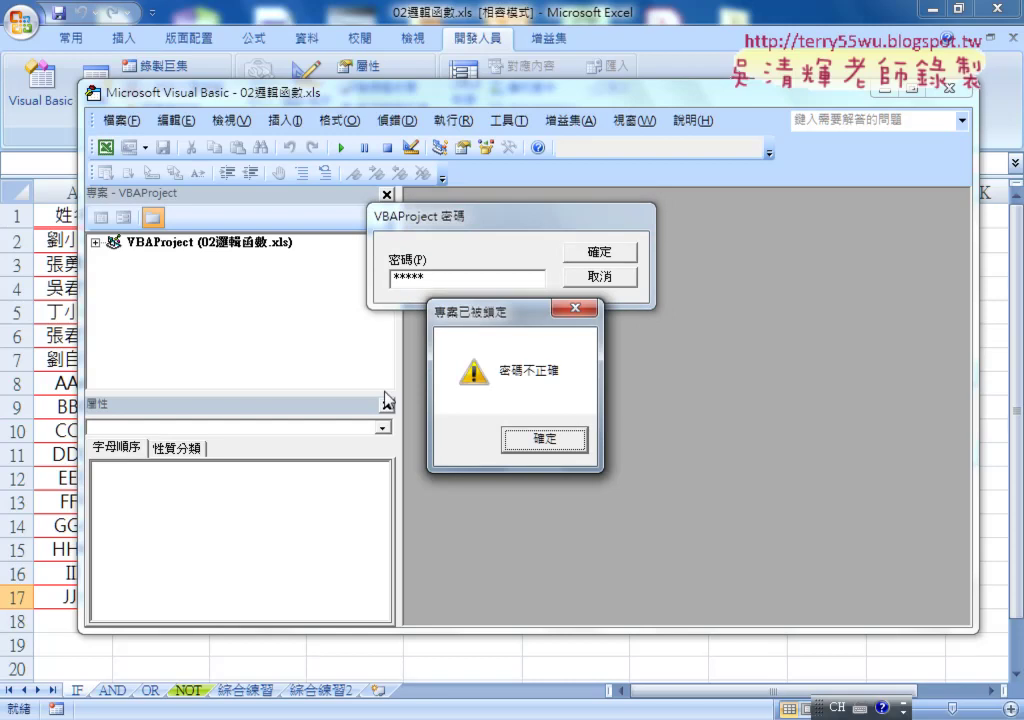
click(547, 439)
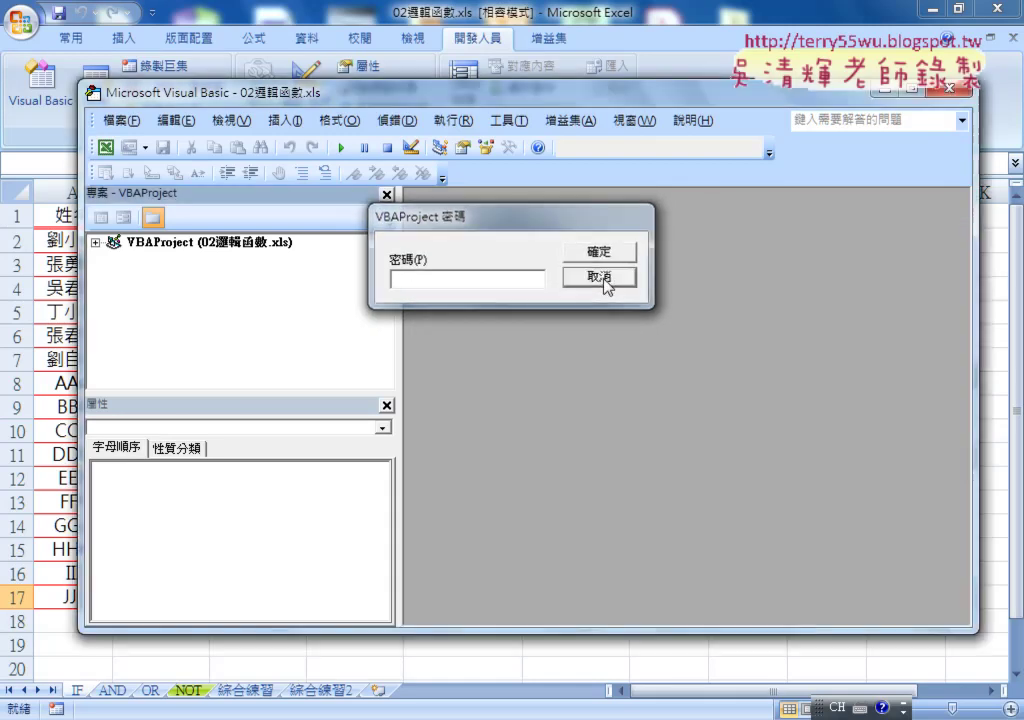
click(603, 276)
Unlock VBAProject by entering the correct project password
click(92, 243)
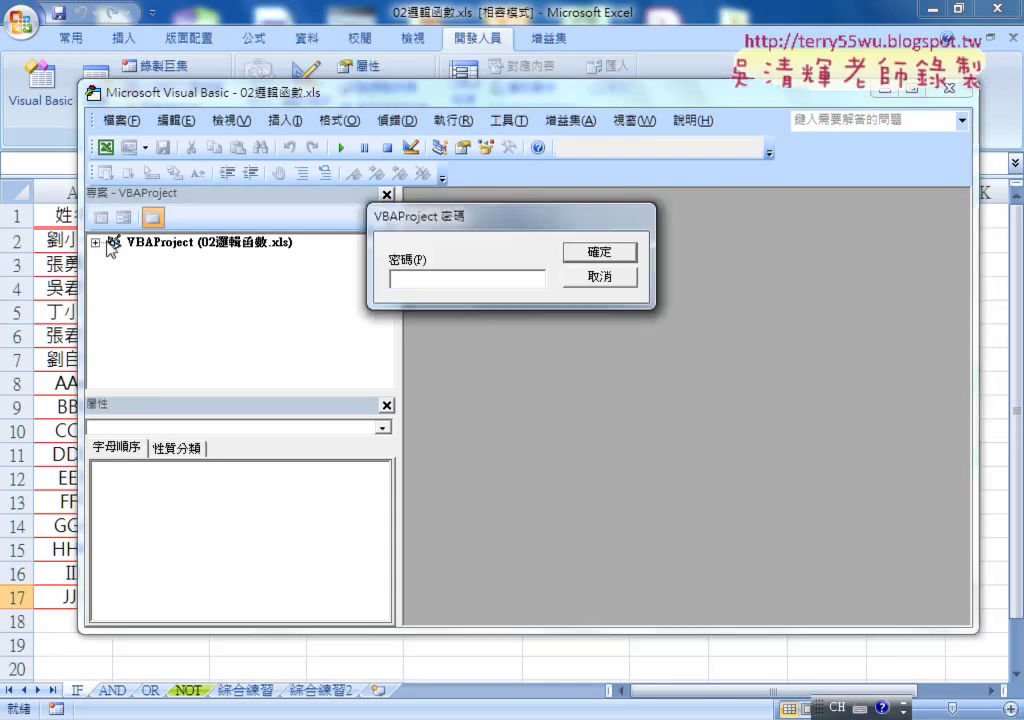
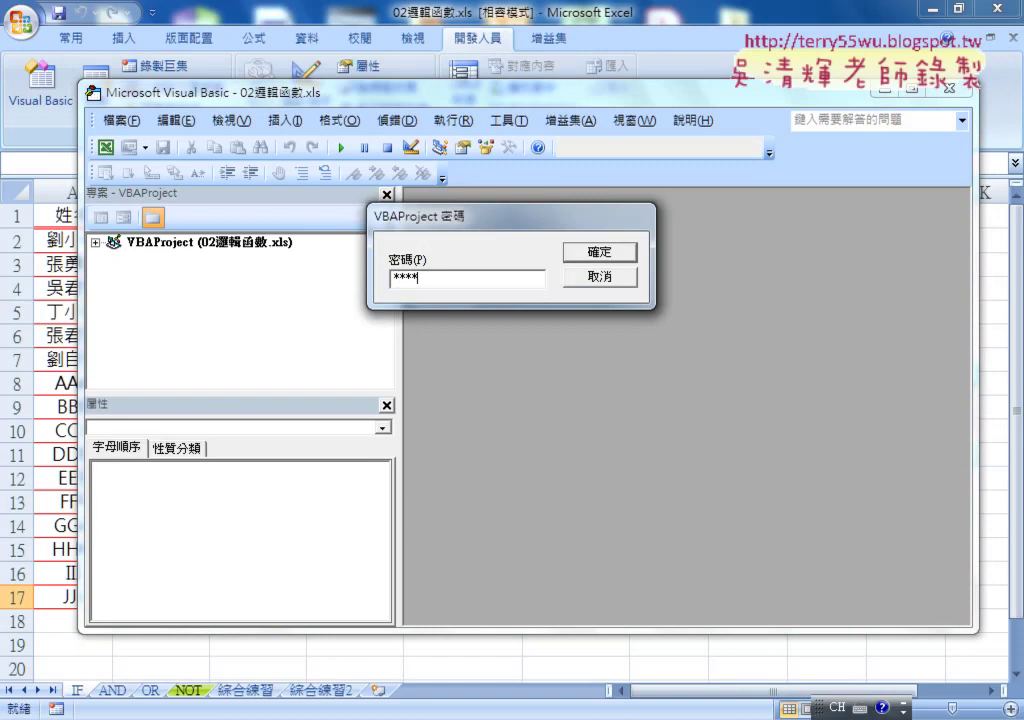
key(Return)
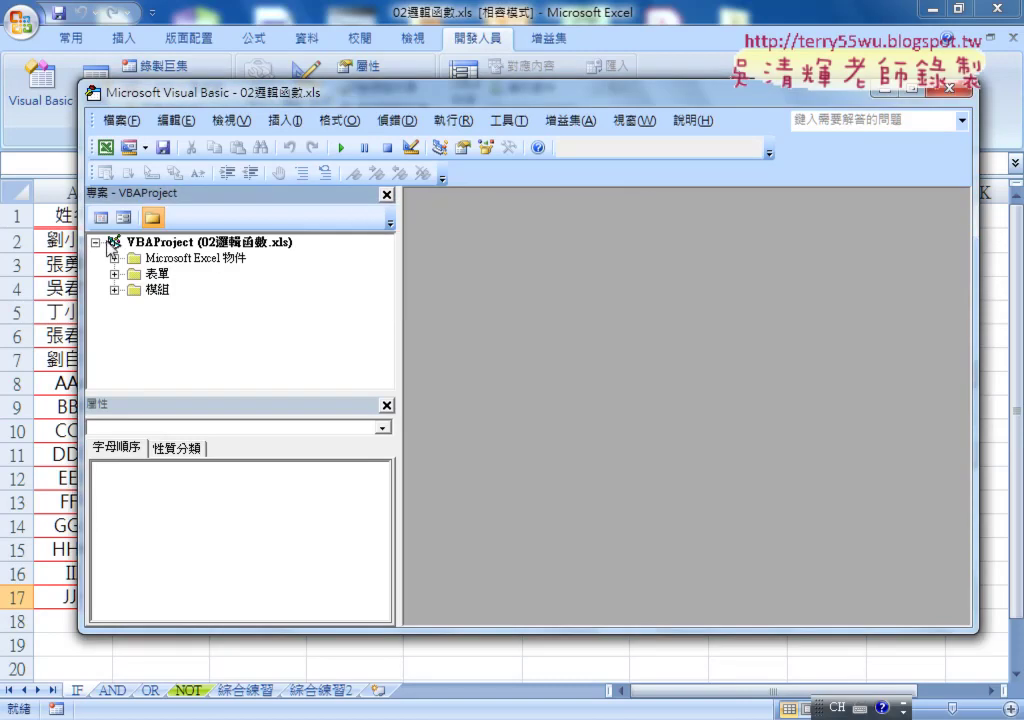
Review the project's Protection properties and close them without changes
right_click(155, 242)
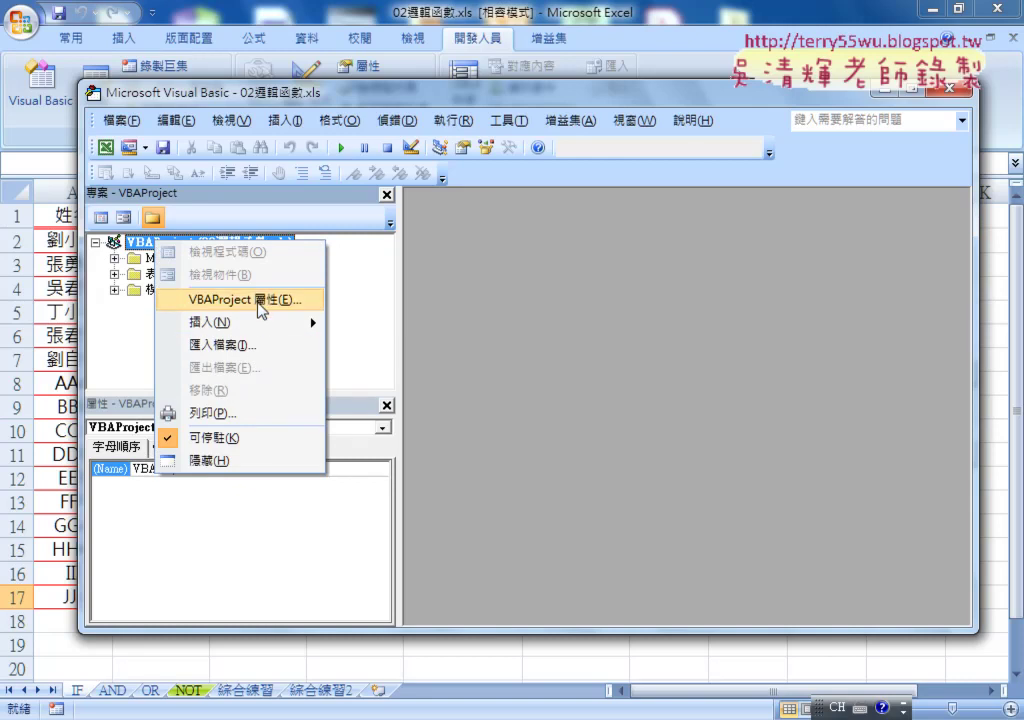
click(245, 299)
click(380, 165)
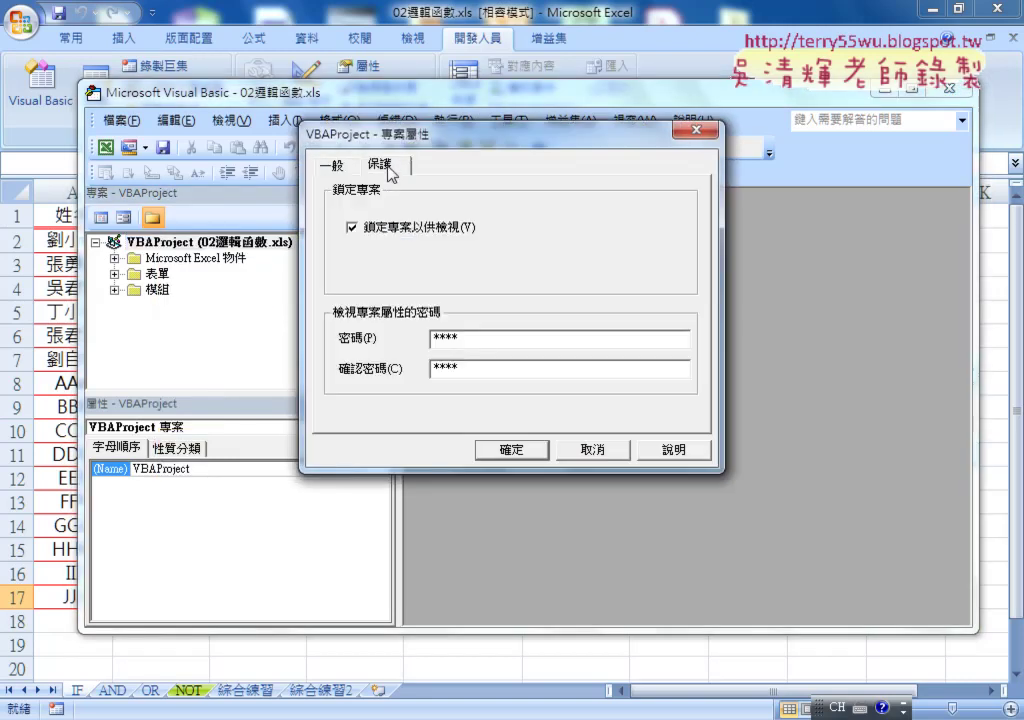
click(578, 456)
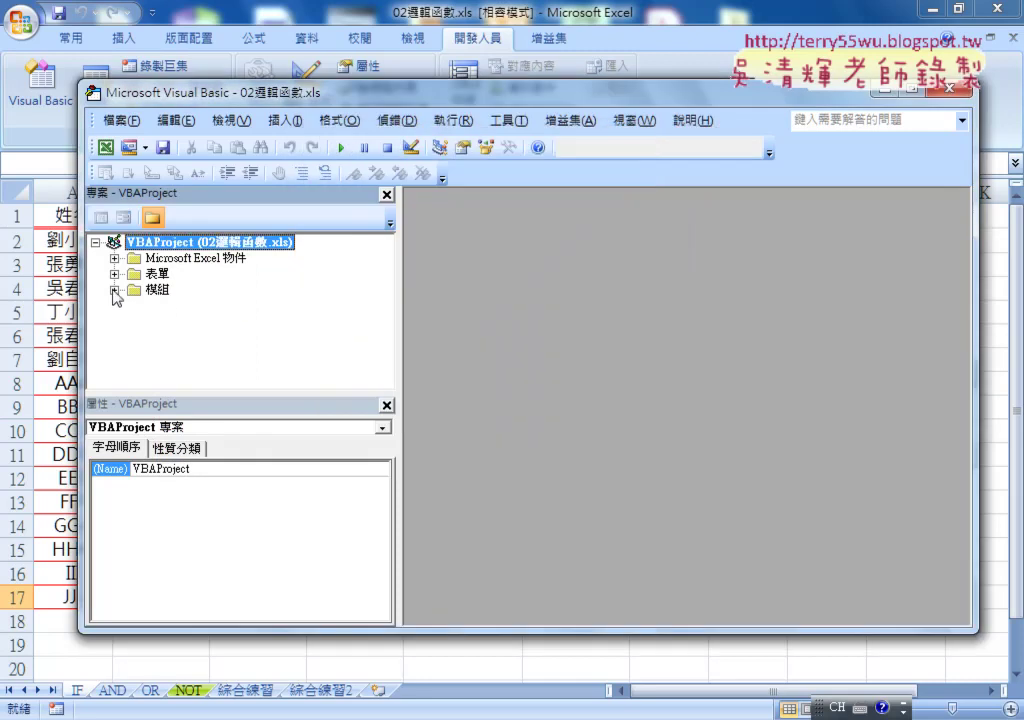
Expand the modules and 表單 folders and open UserForm1's 新增 button Click code
click(114, 290)
click(114, 273)
double_click(188, 288)
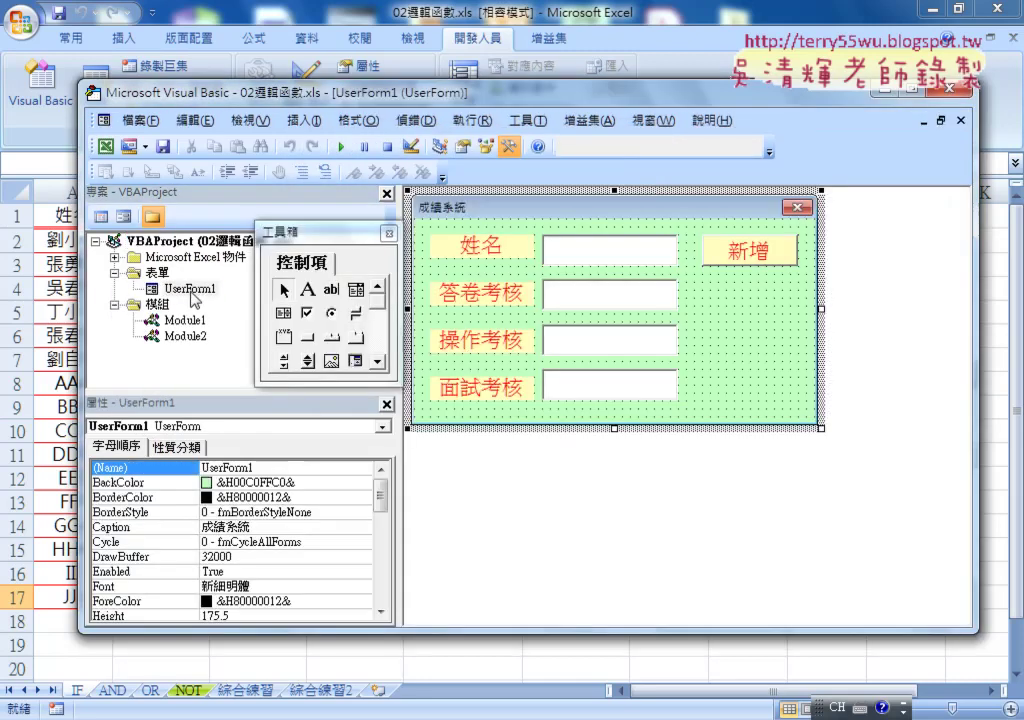
double_click(759, 252)
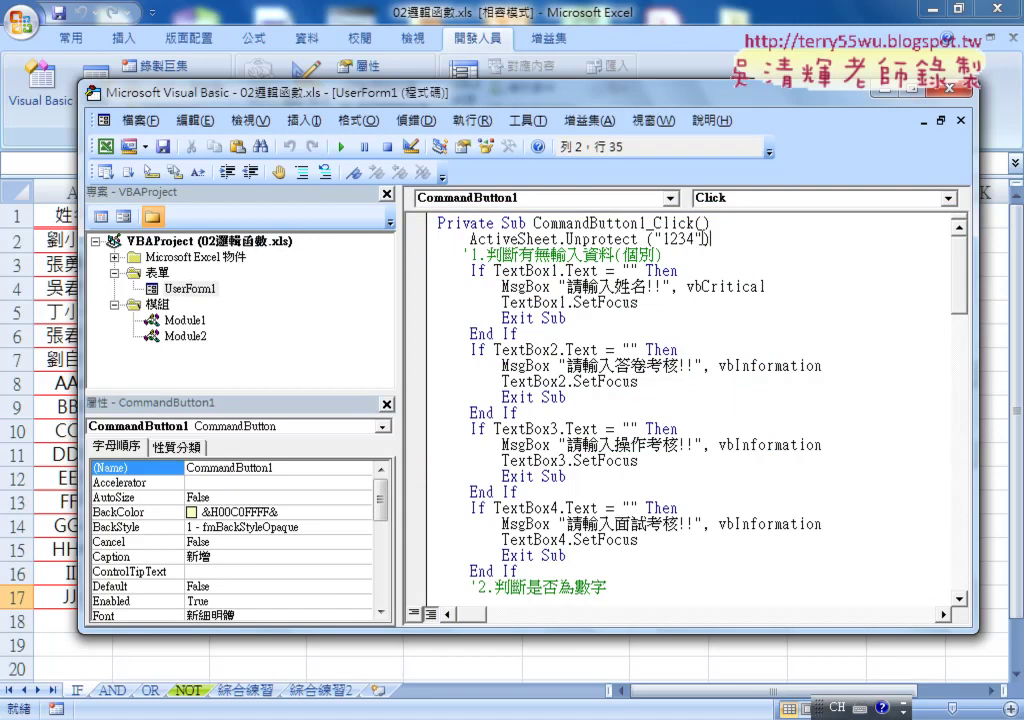
Highlight the opening ActiveSheet.Unprotect call and the closing ActiveSheet.Protect call in the procedure
drag(712, 240, 438, 222)
key(shift+Down)
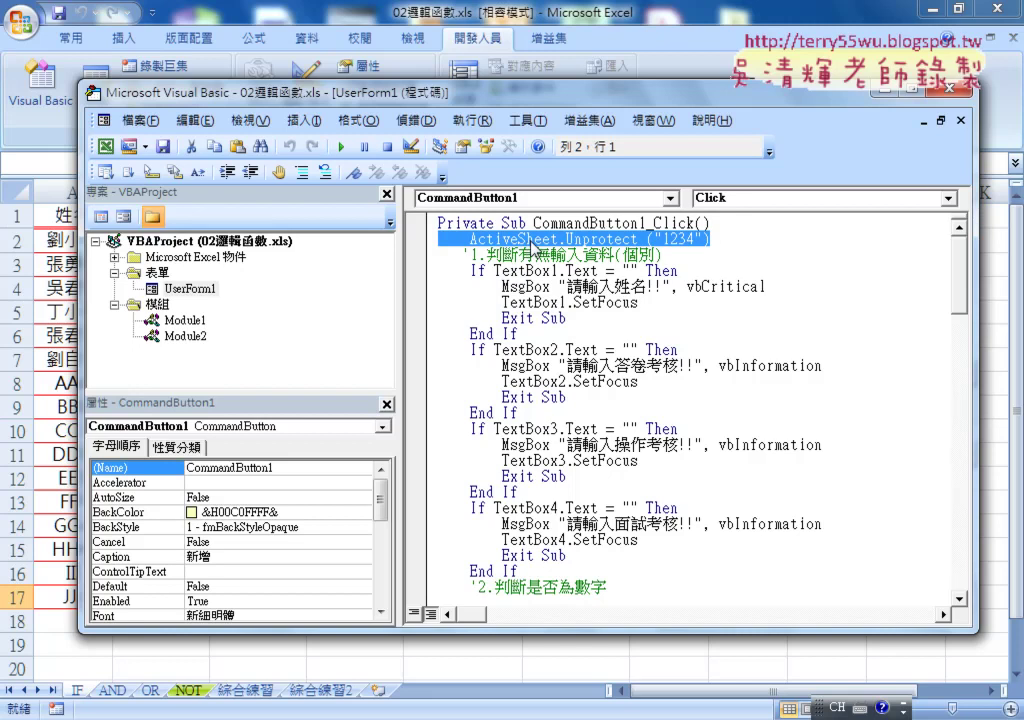
click(567, 239)
drag(567, 239, 712, 239)
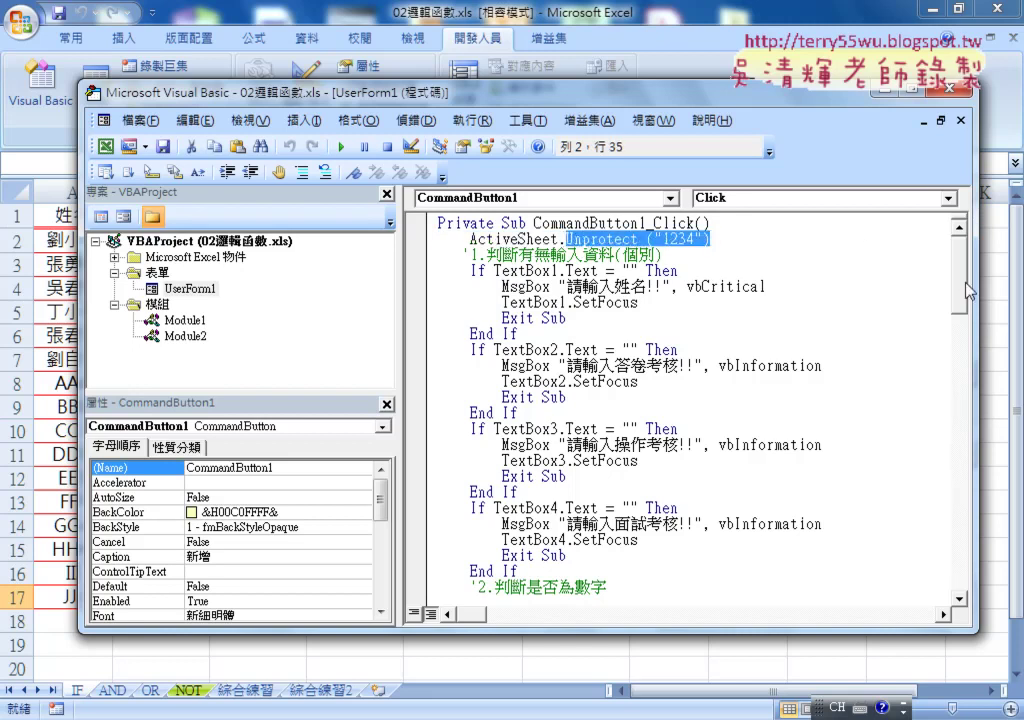
drag(960, 290, 970, 566)
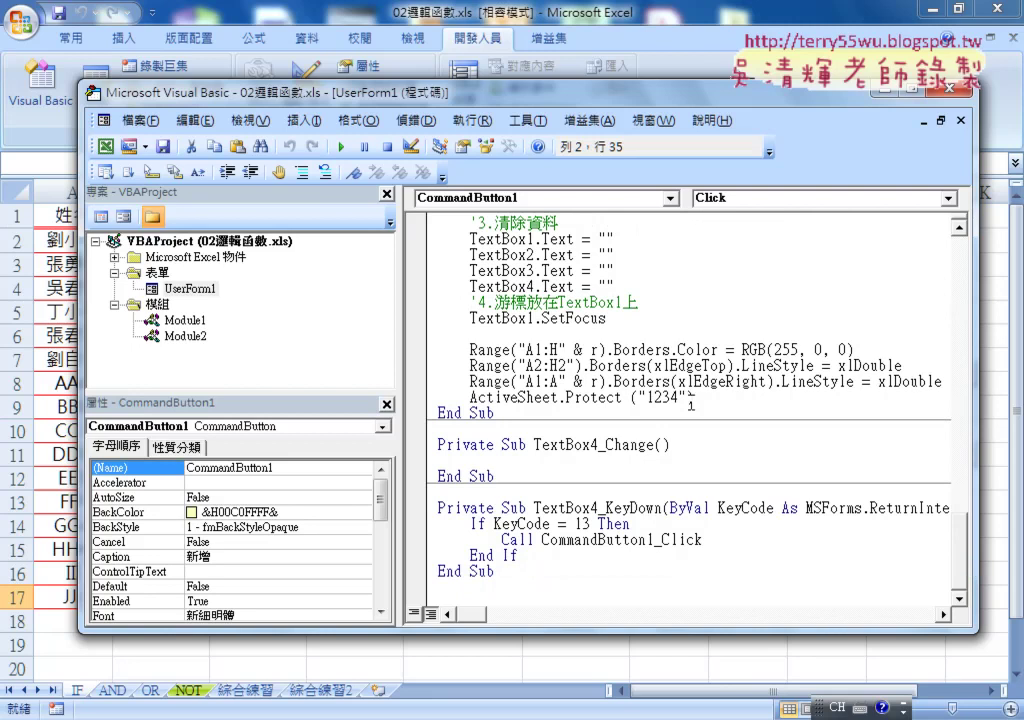
mouse_move(693, 397)
mouse_down()
mouse_move(505, 385)
mouse_move(469, 398)
mouse_up()
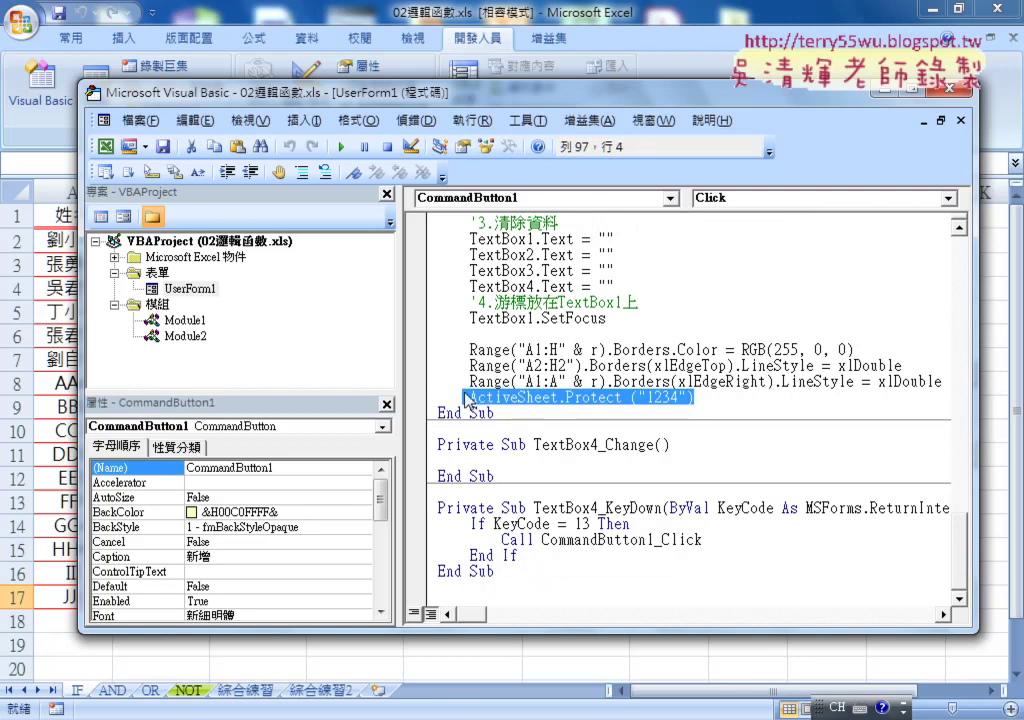
Bring up the VBAProject context menu in the Project Explorer to reach VBAProject 屬性(E)...
right_click(253, 242)
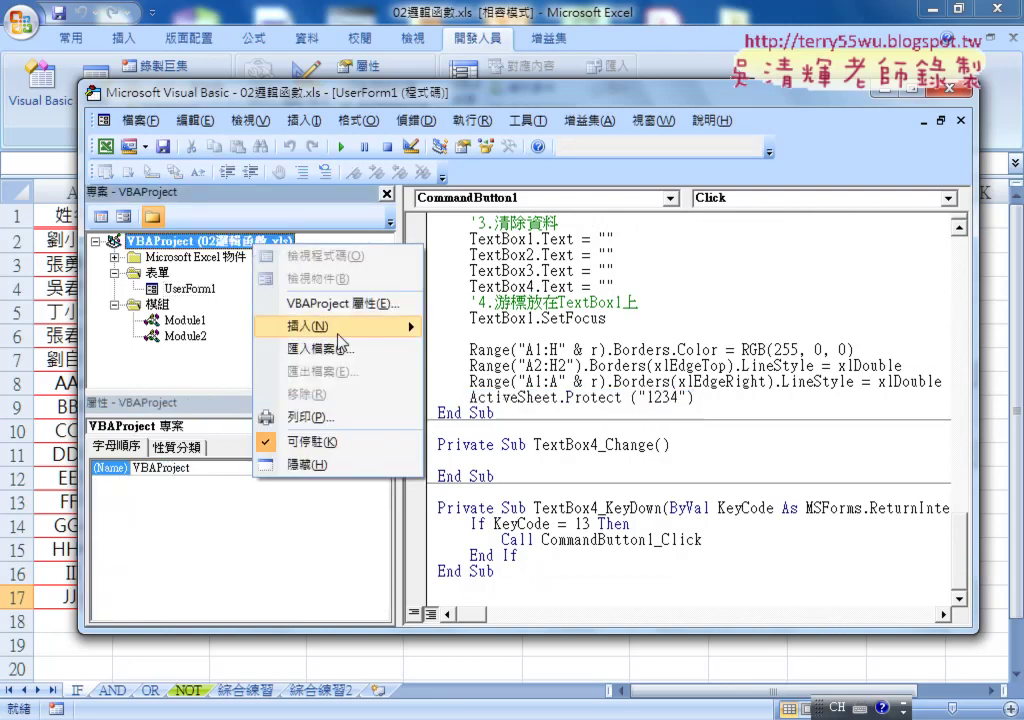